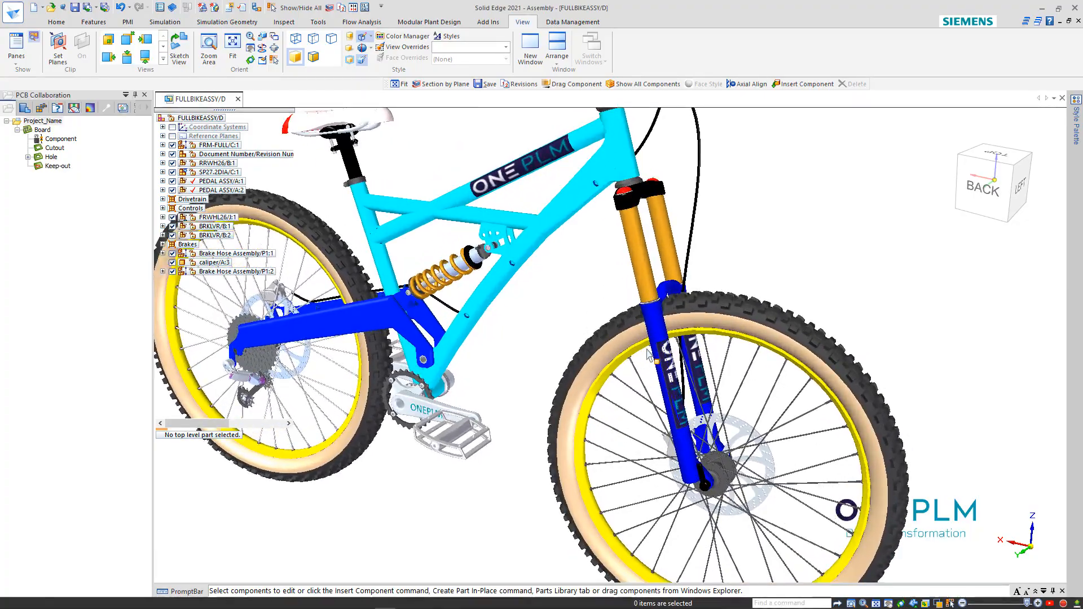
middle_click_drag(652, 275, 649, 320)
scroll(649, 321, "up", 4)
scroll(889, 333, "down", 6)
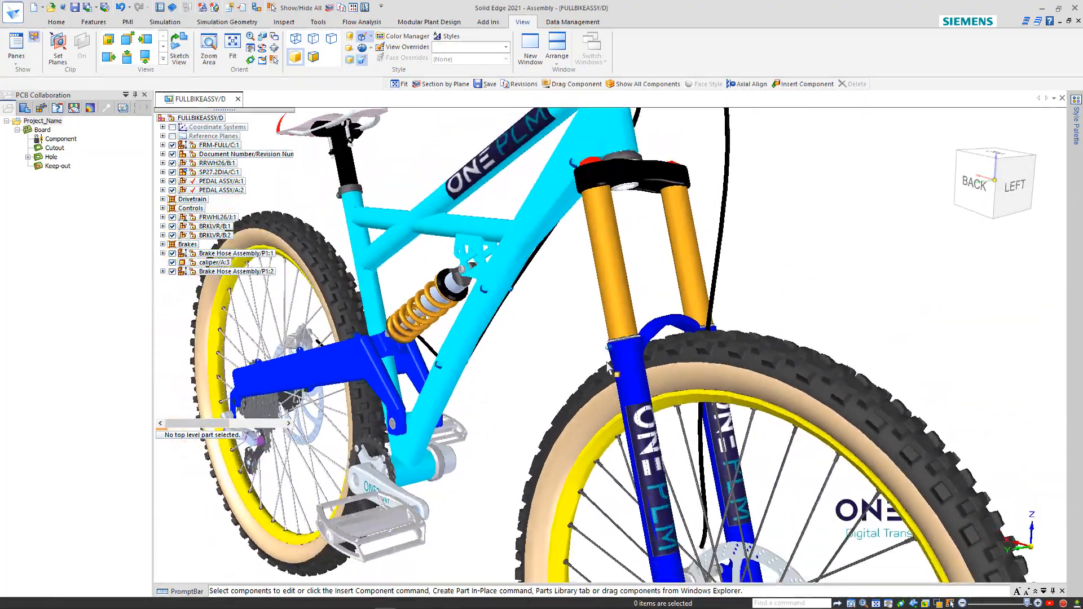
scroll(778, 303, "up", 5)
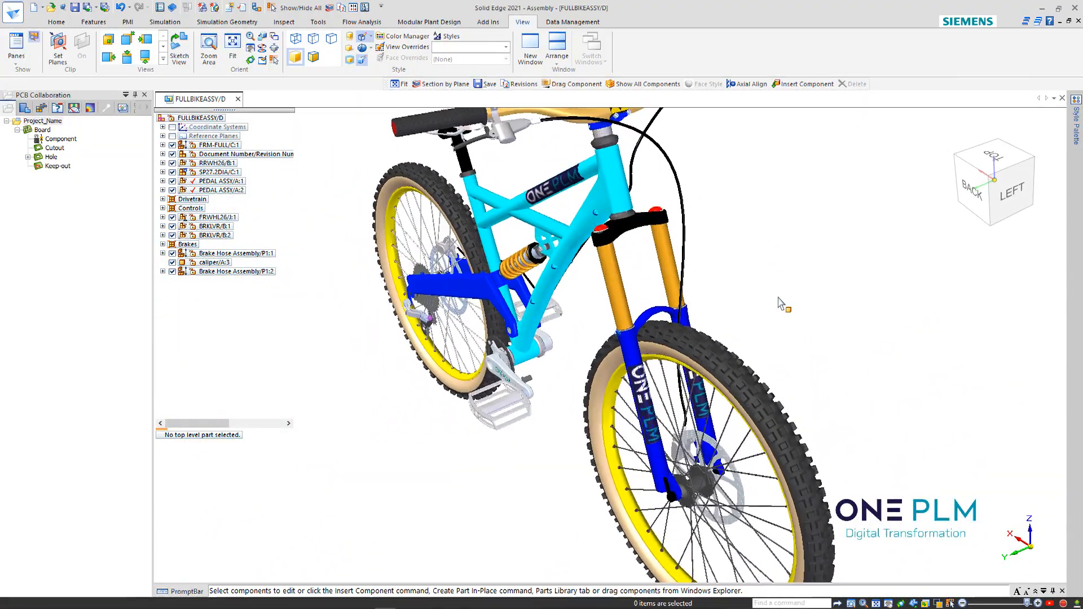
scroll(708, 326, "down", 5)
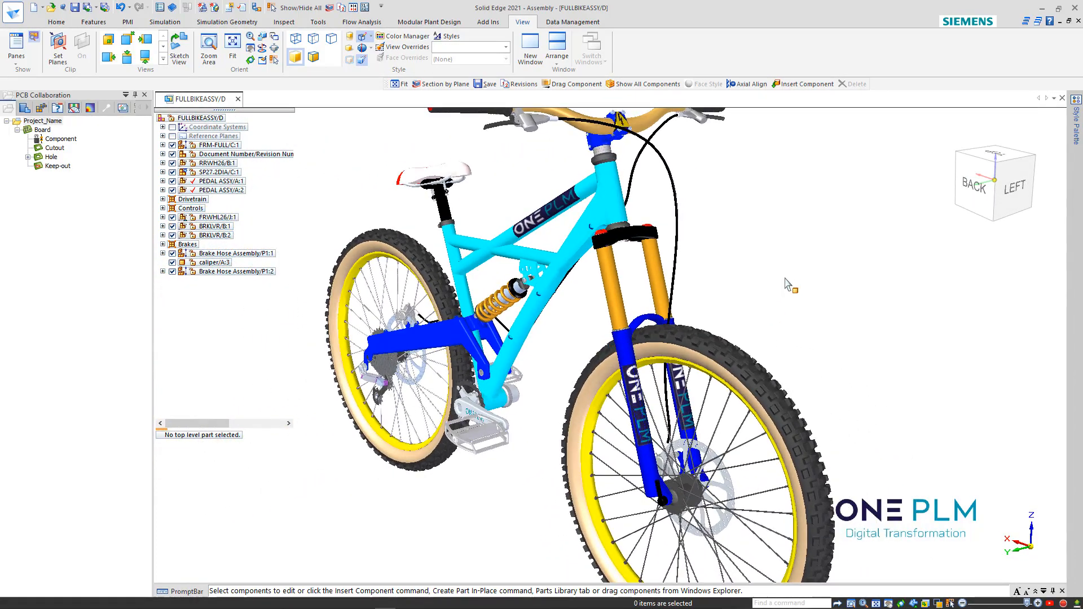
left_click(222, 219)
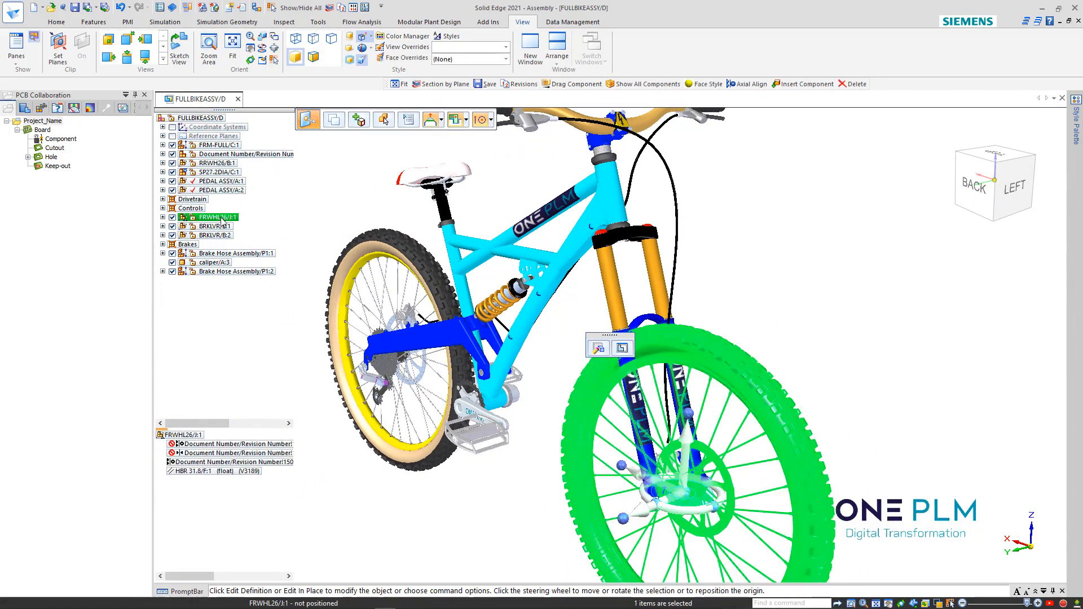
key("Escape")
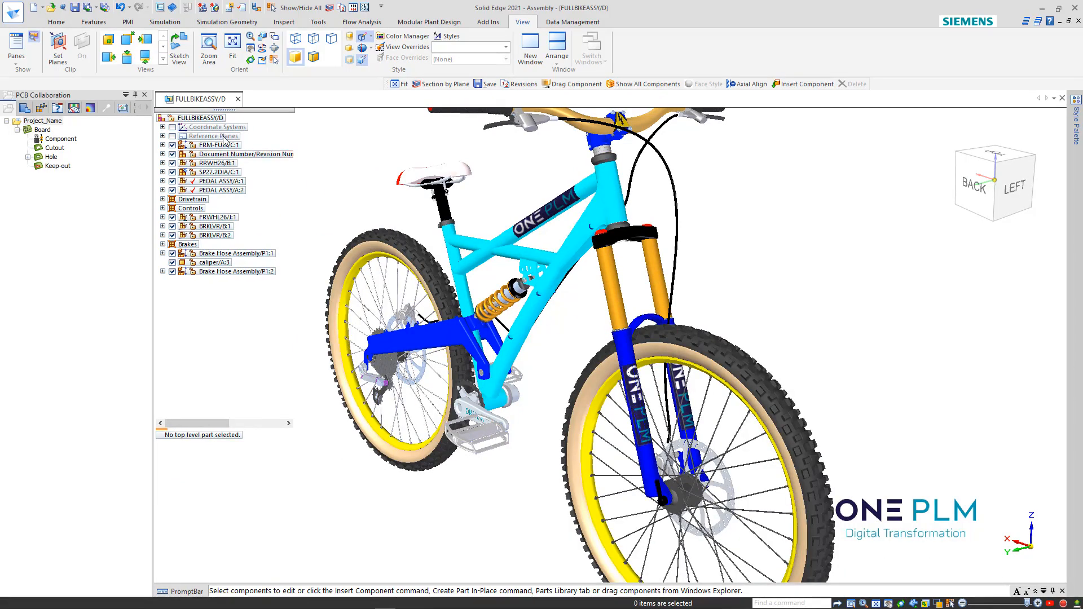
Open the 150mm QR15 Ebike suspension fork subassembly in its own window and widen its component tree.
left_click(240, 157)
right_click(240, 160)
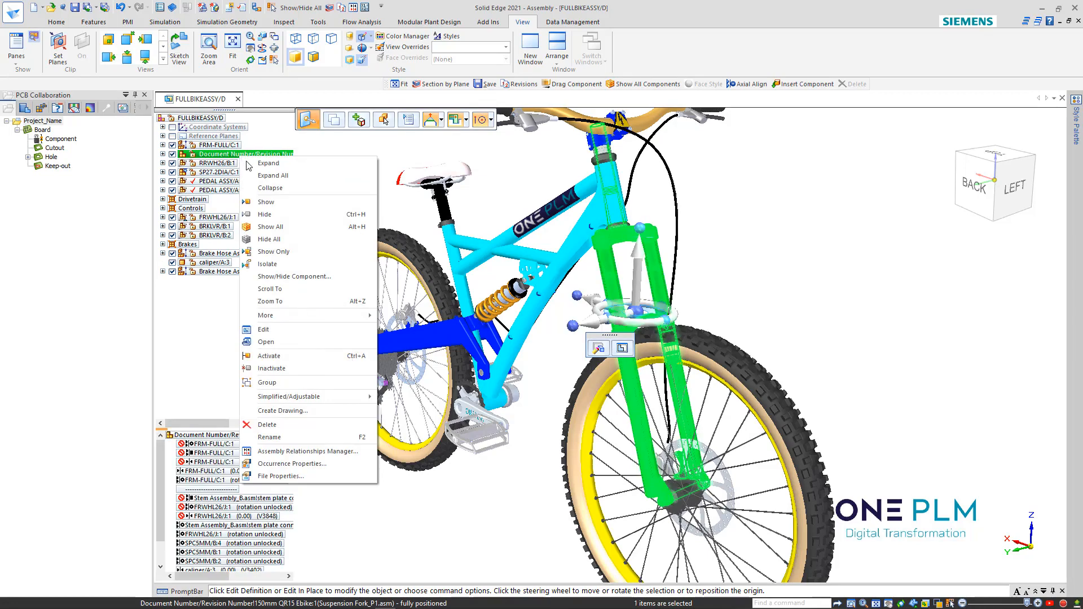
left_click(288, 352)
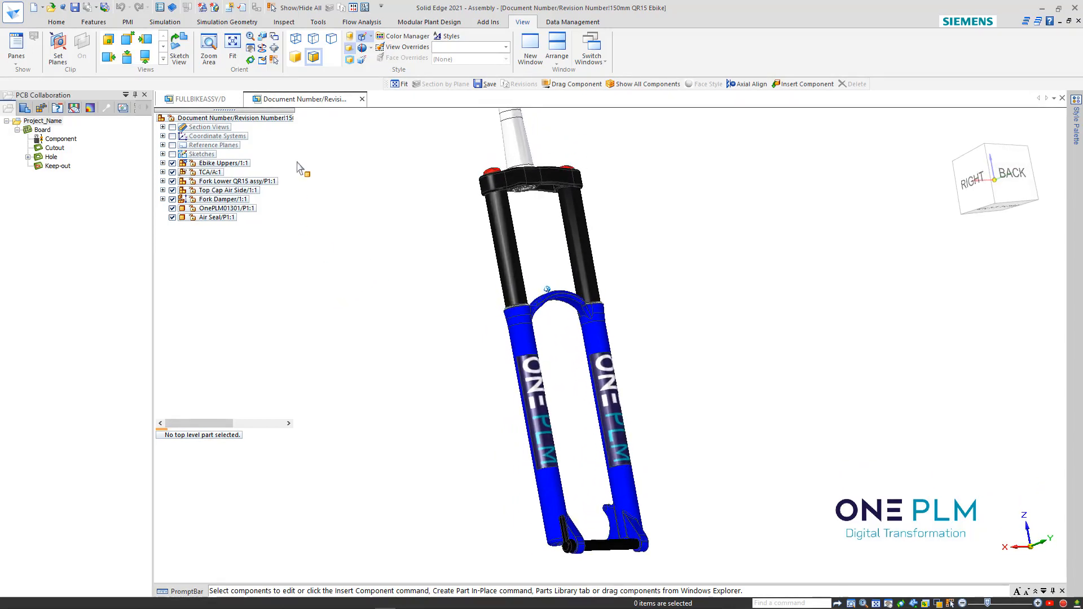
left_click_drag(304, 109, 342, 110)
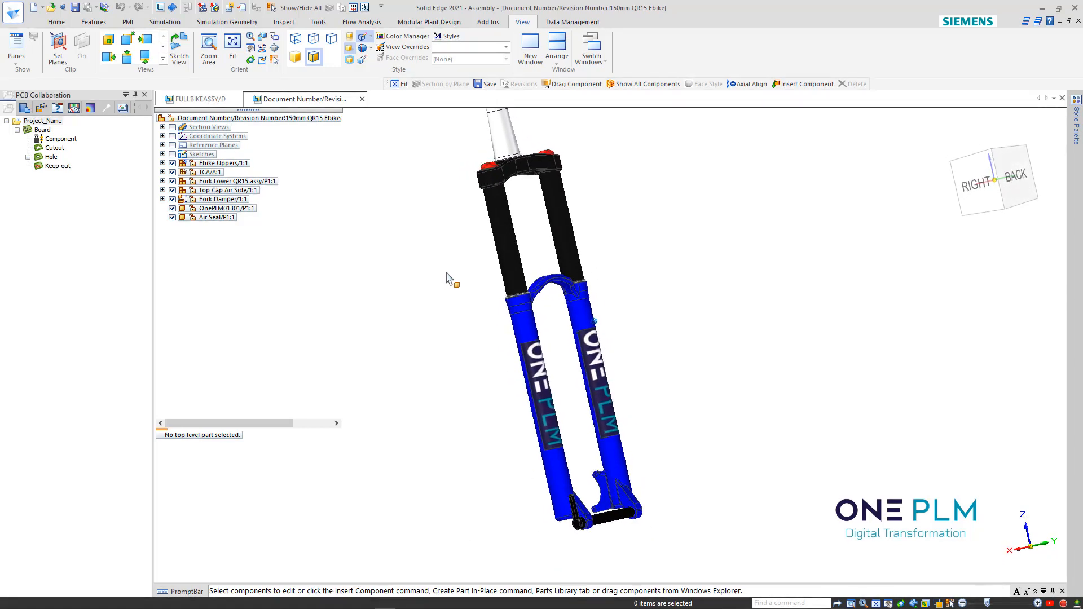
Start creating a part in place for in-place editing, with the iso metric part.par template and ABS Plastic, high impact material.
left_click(54, 22)
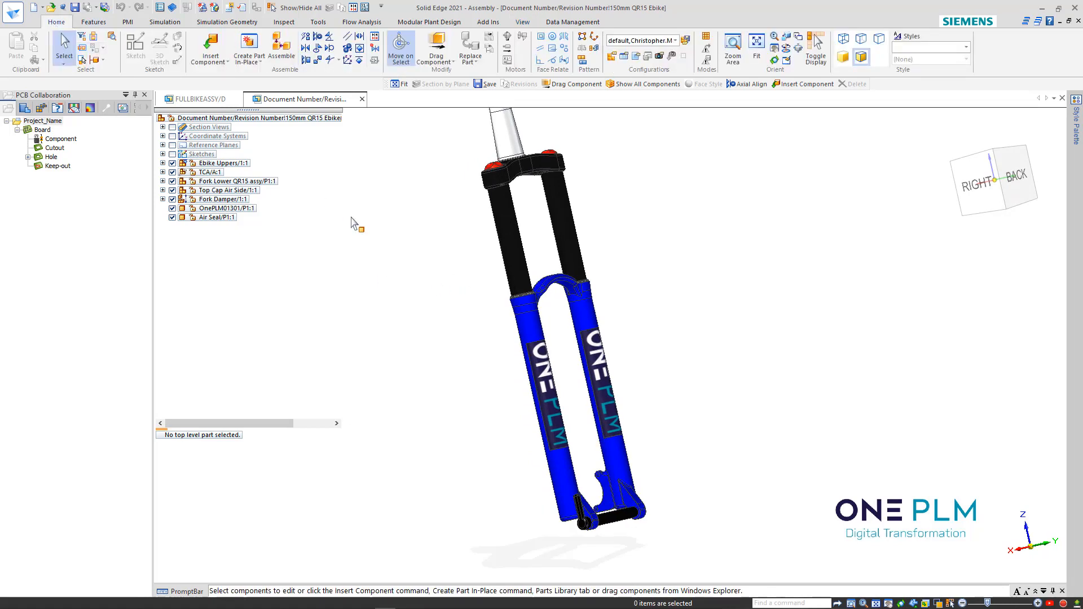
left_click(248, 62)
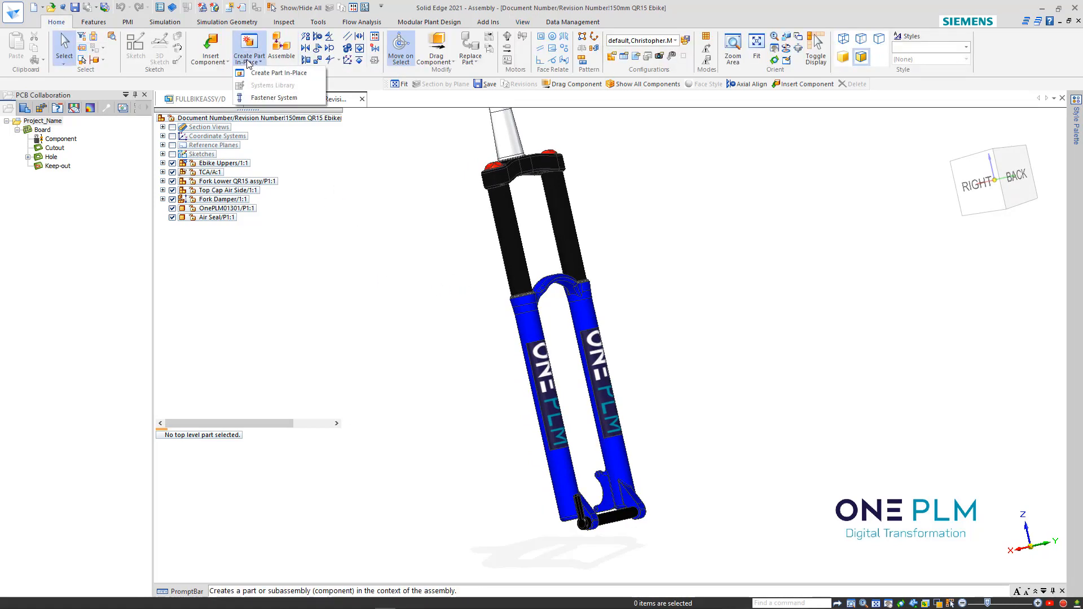
left_click(276, 73)
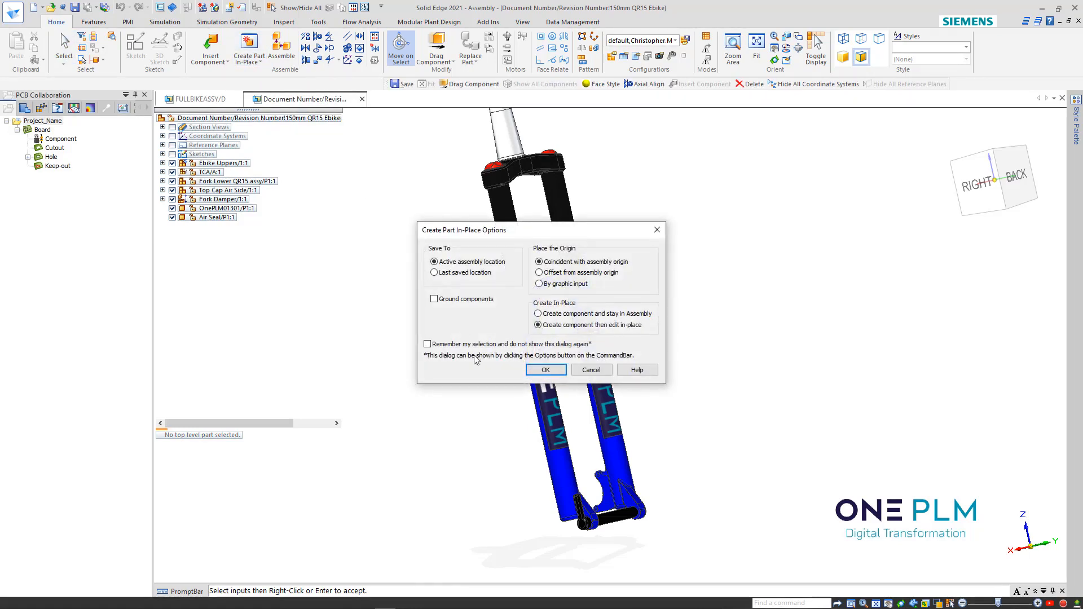
left_click(544, 370)
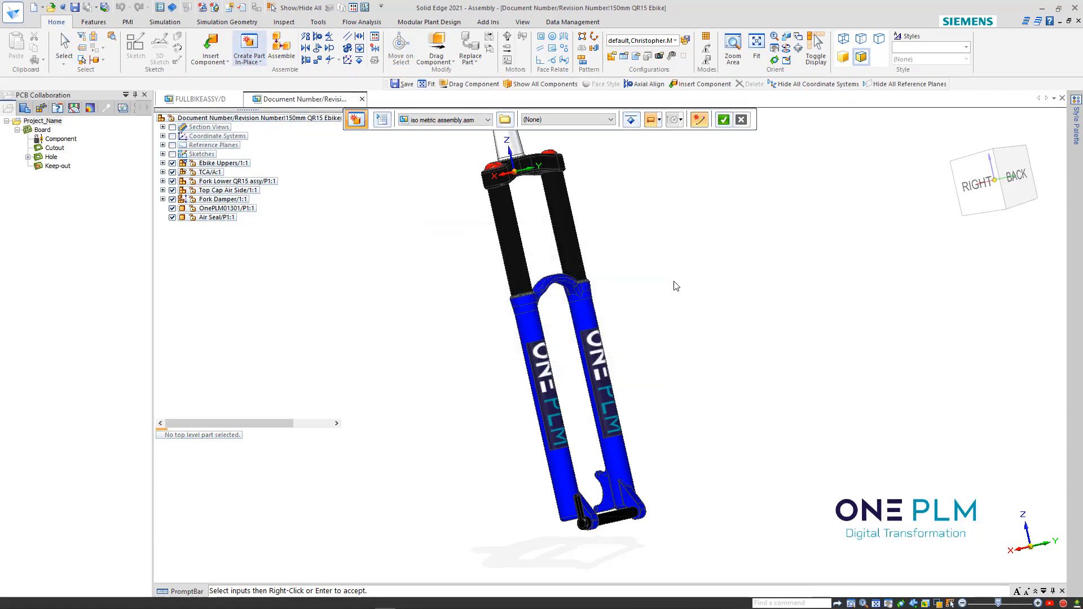
left_click(474, 121)
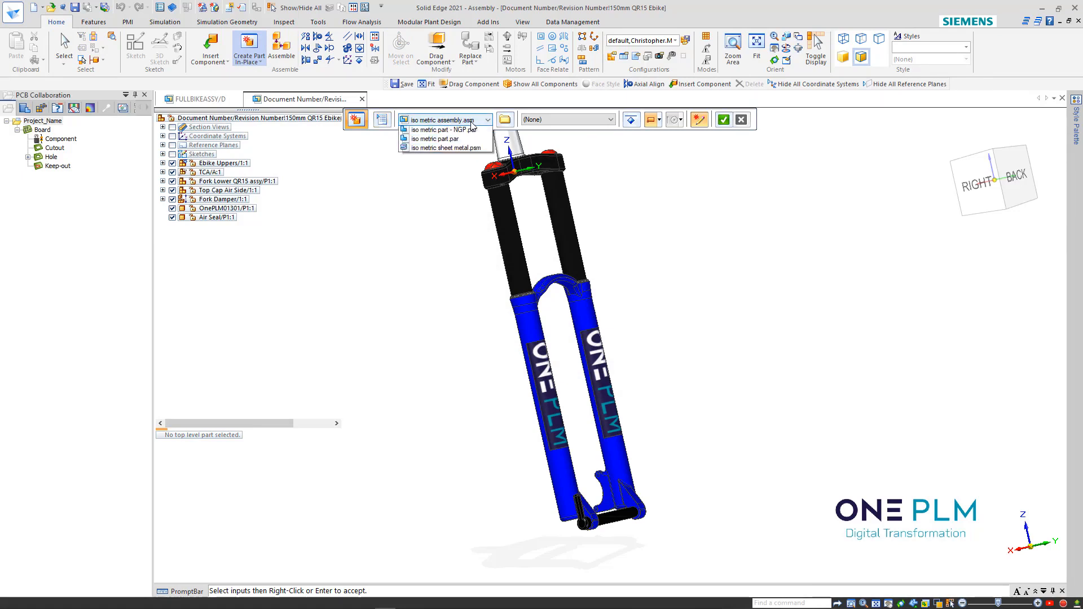
left_click(433, 162)
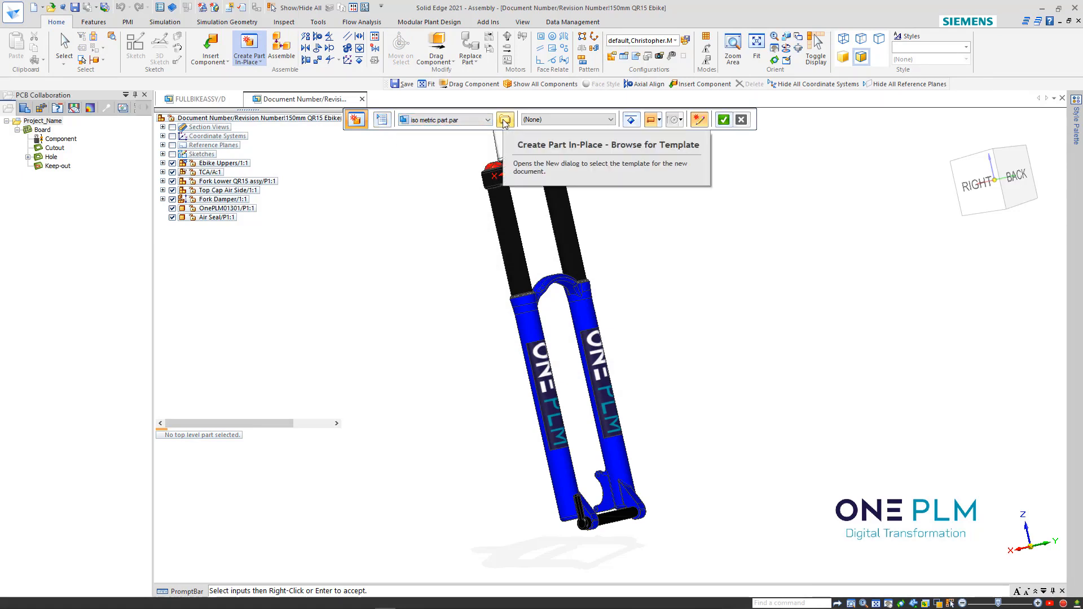
left_click(566, 124)
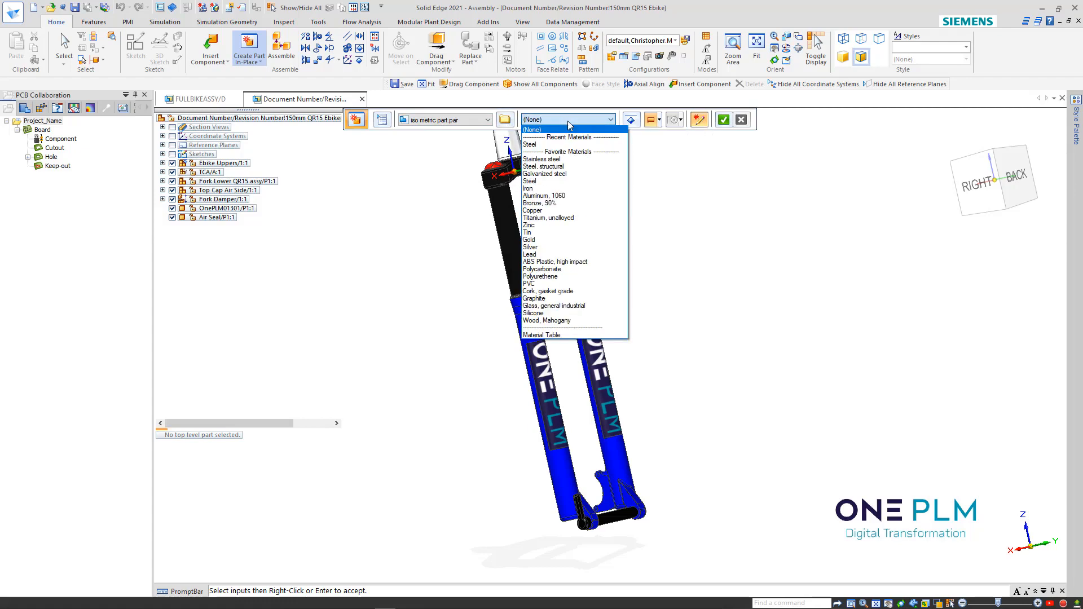
left_click(555, 261)
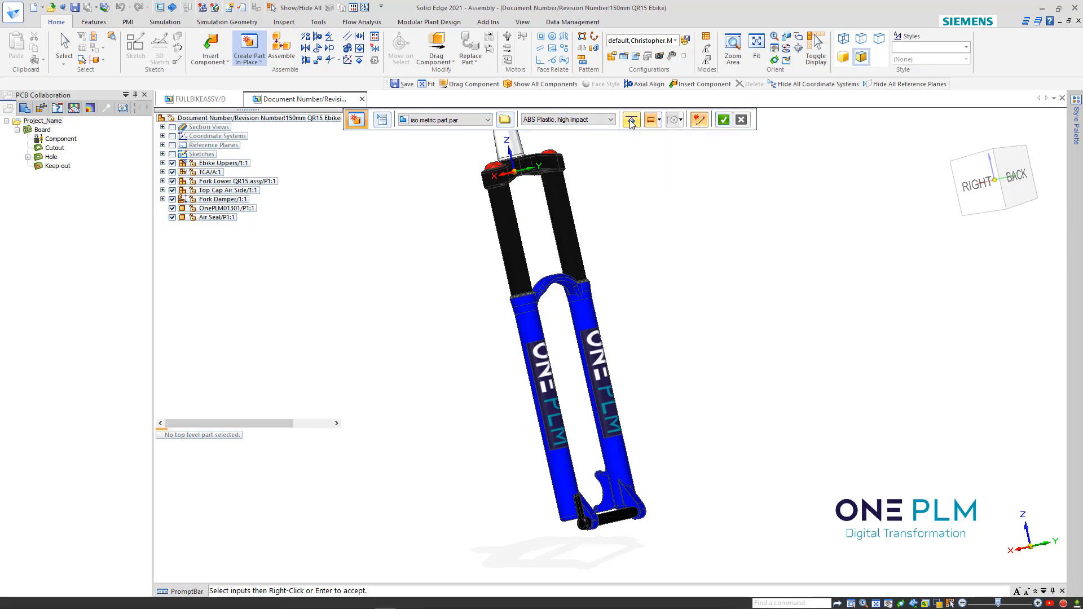
Place the new part's origin graphically at the centre of the curved edge on the fork arch and accept the placement.
left_click(660, 120)
left_click(678, 158)
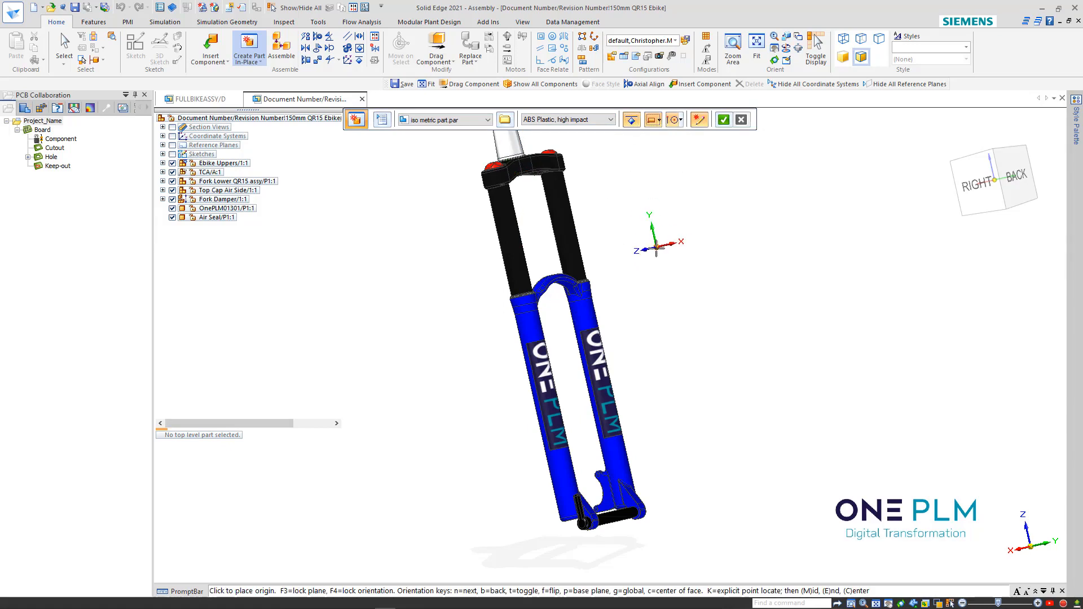
scroll(548, 279, "up", 5)
scroll(548, 280, "up", 2)
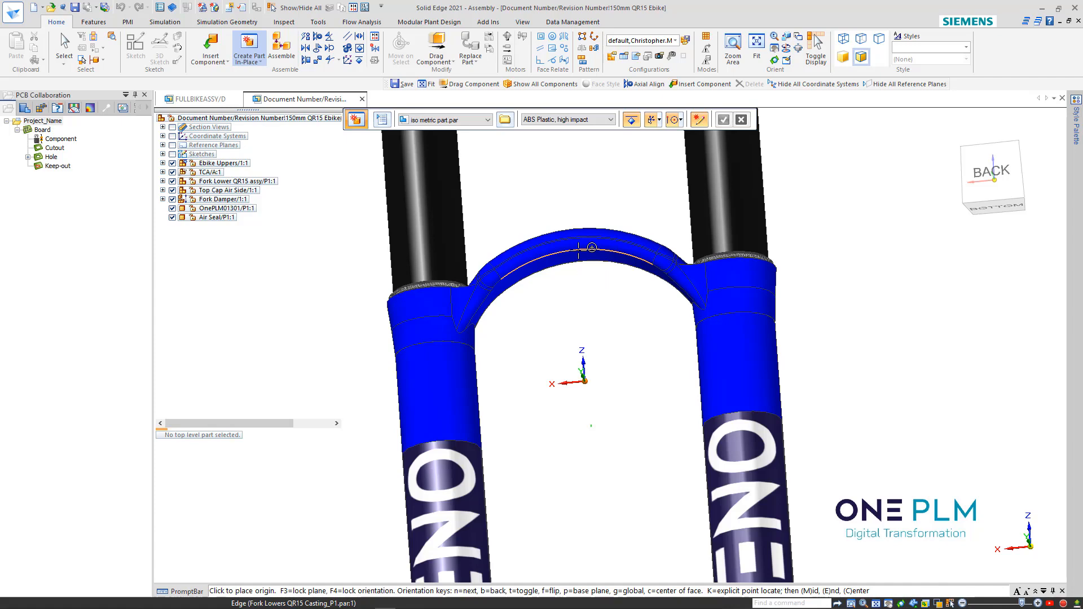
left_click(592, 247)
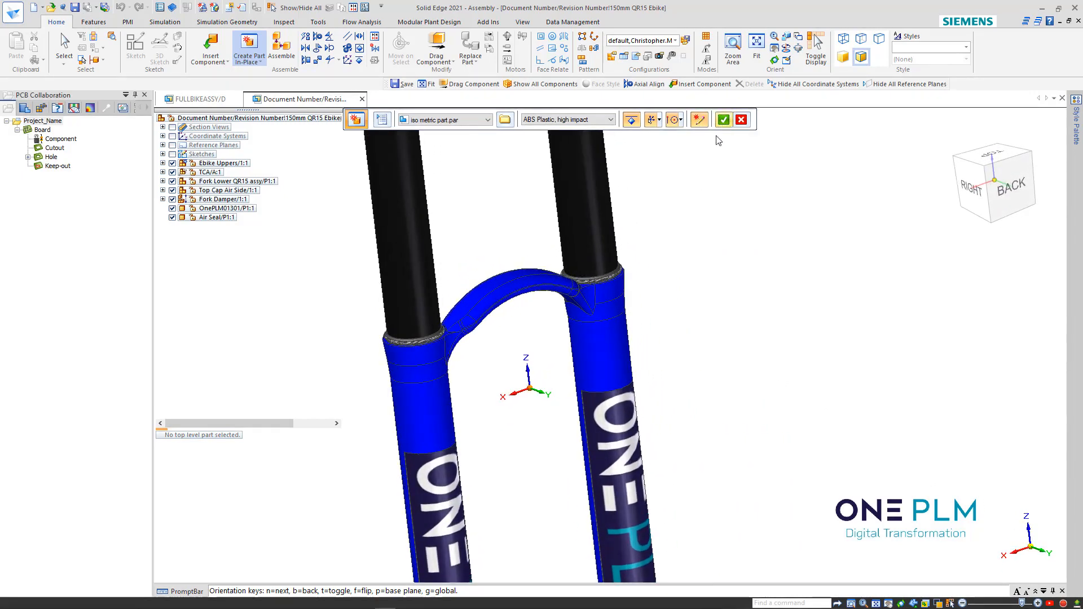
left_click(681, 120)
left_click(674, 138)
left_click(723, 120)
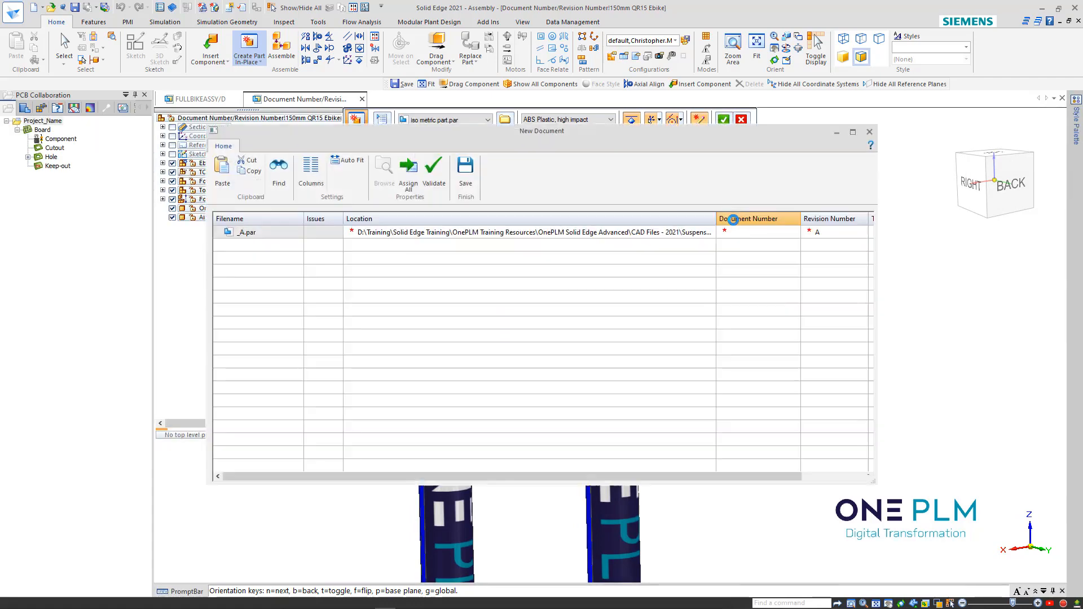
Enter Front Mudguard as the new part's document number, validate the entry and save the document.
left_click(757, 237)
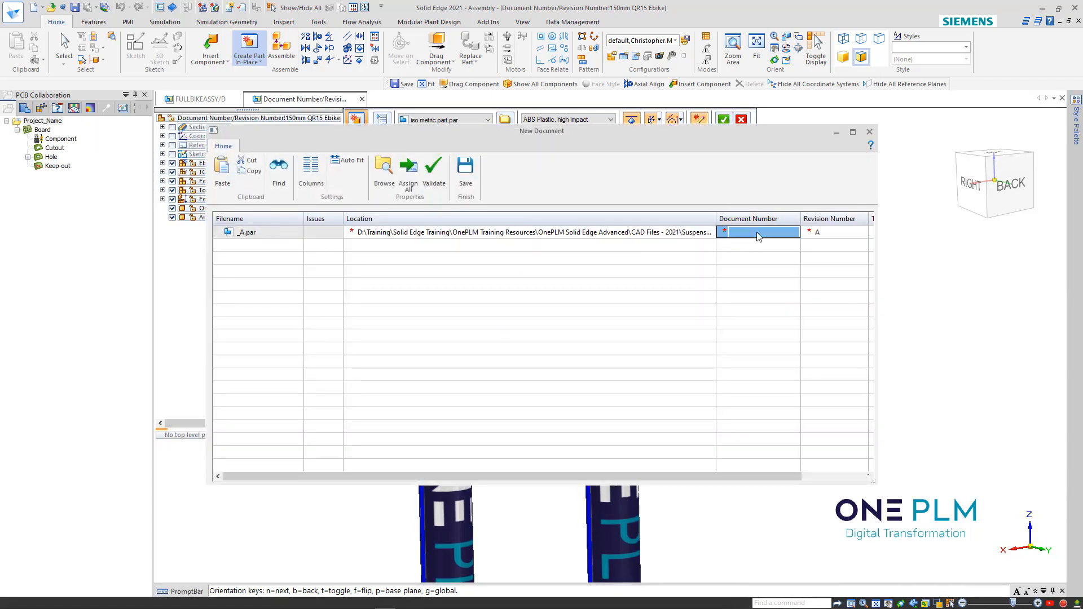
type("Front Mudguard")
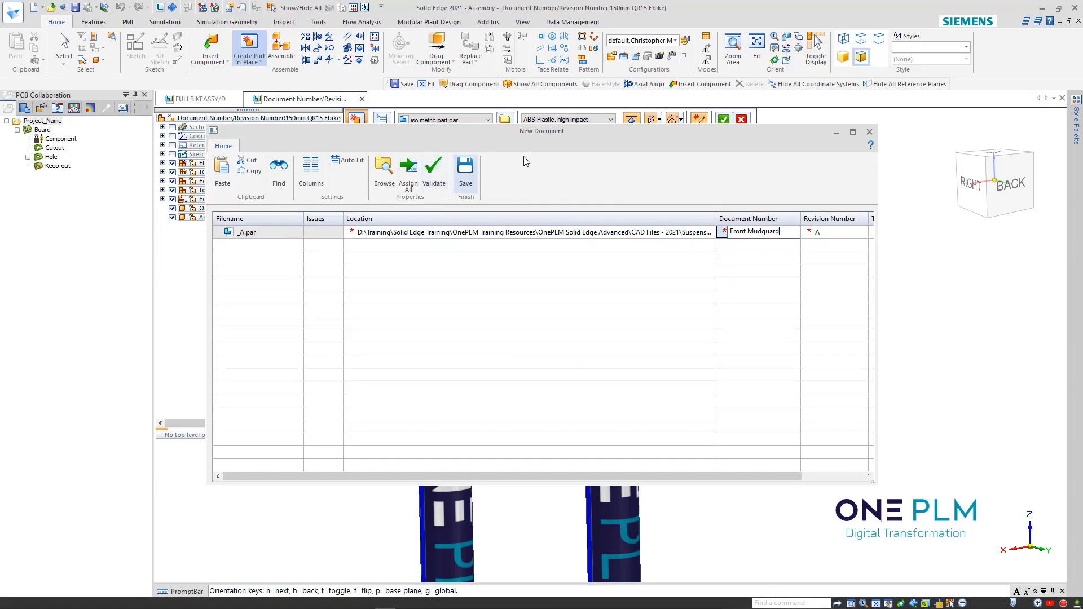
left_click(433, 170)
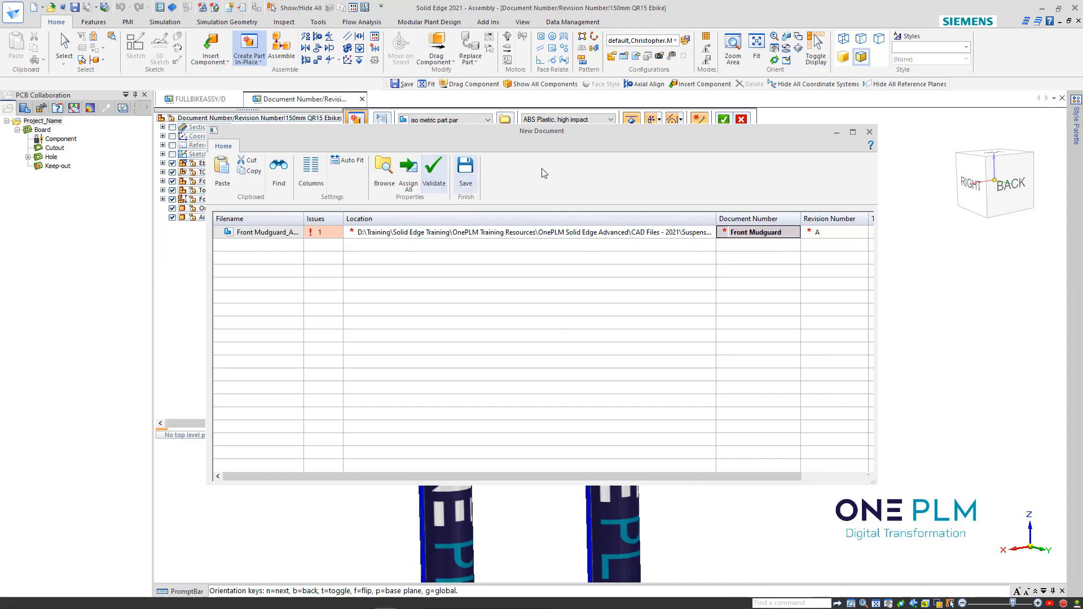
left_click(462, 176)
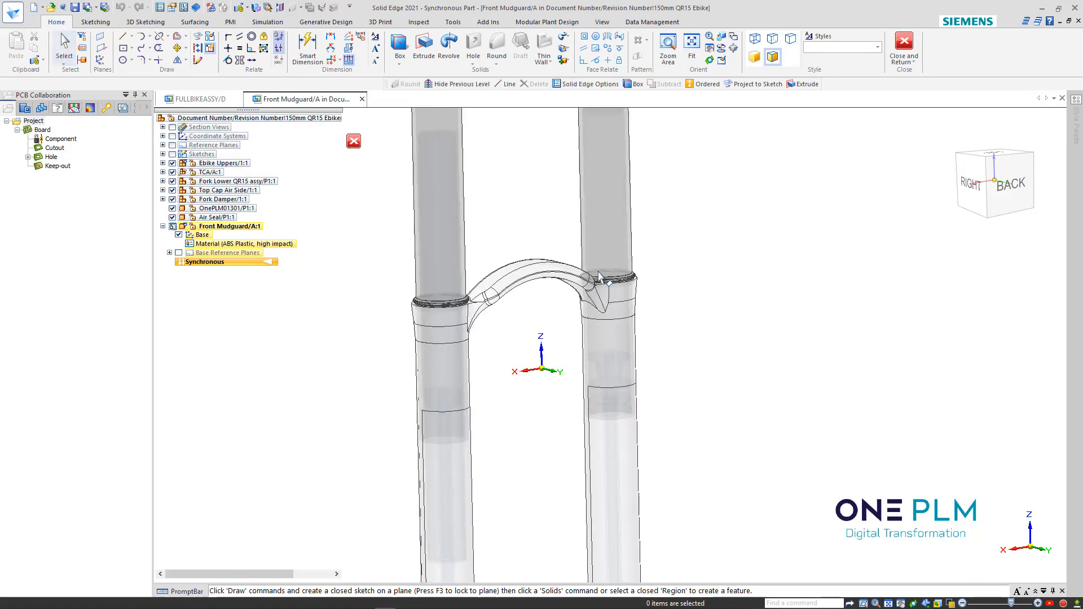
left_click(602, 22)
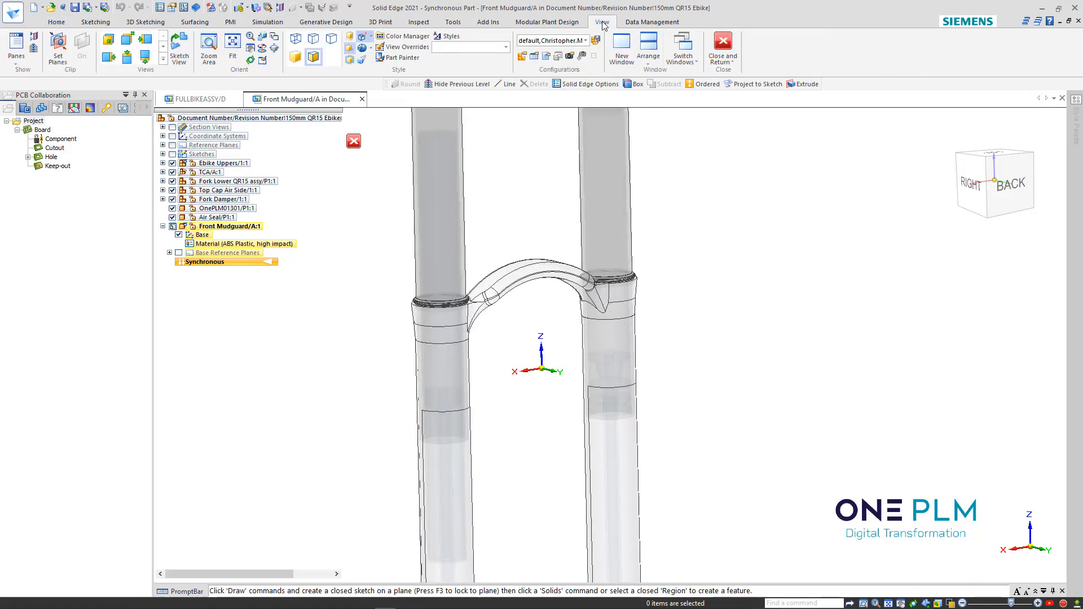
left_click(34, 50)
left_click(33, 50)
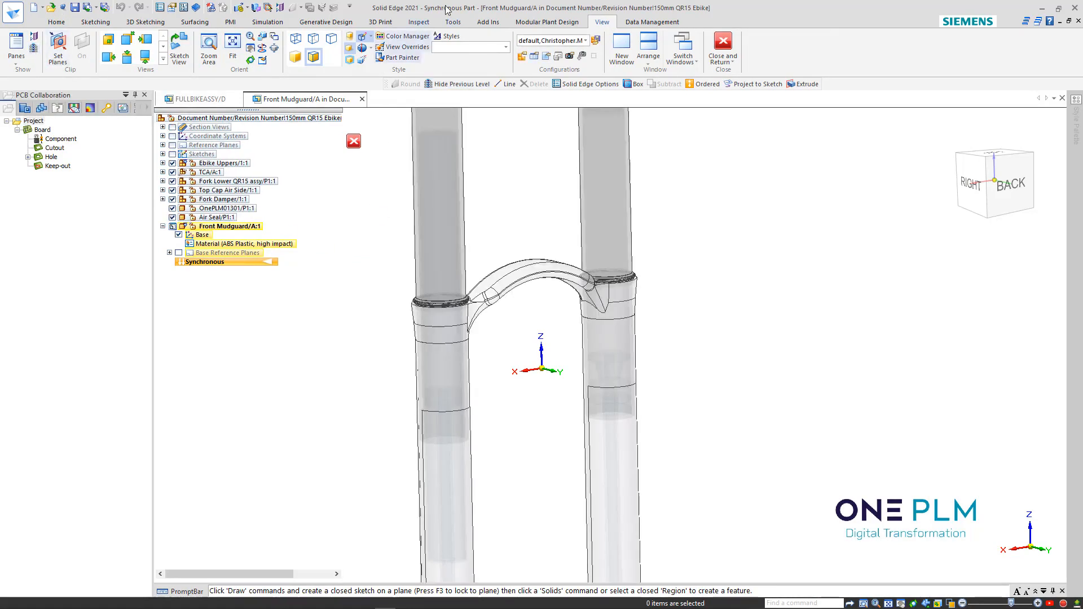
mouse_move(410, 215)
middle_mouse_down()
mouse_move(600, 231)
mouse_move(558, 269)
mouse_move(526, 277)
mouse_move(717, 263)
middle_mouse_up()
scroll(600, 231, "down", 3)
scroll(601, 231, "up", 3)
scroll(722, 262, "up", 3)
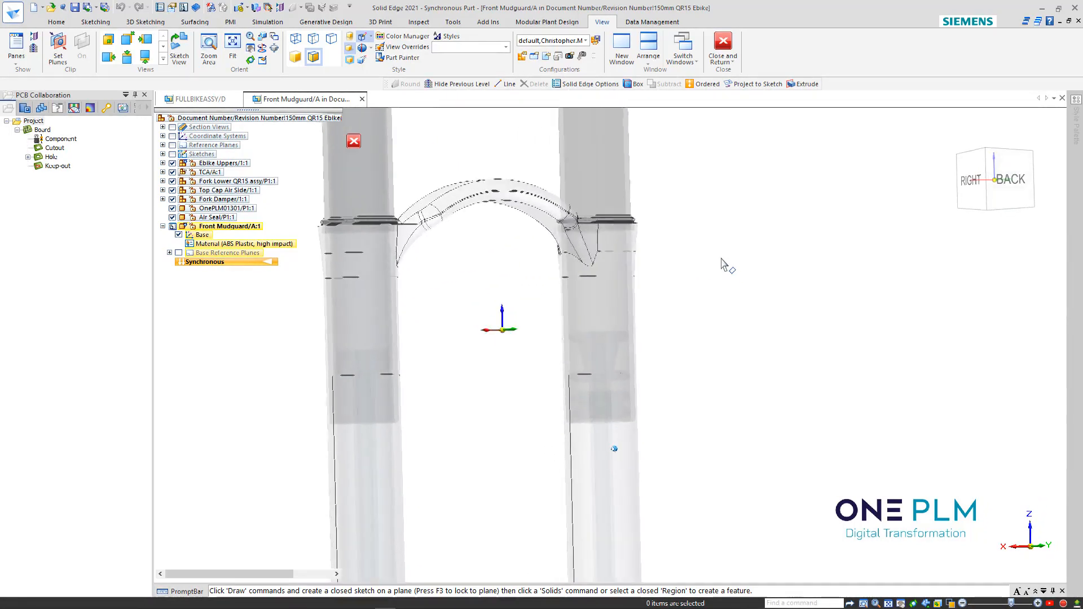
scroll(722, 262, "down", 2)
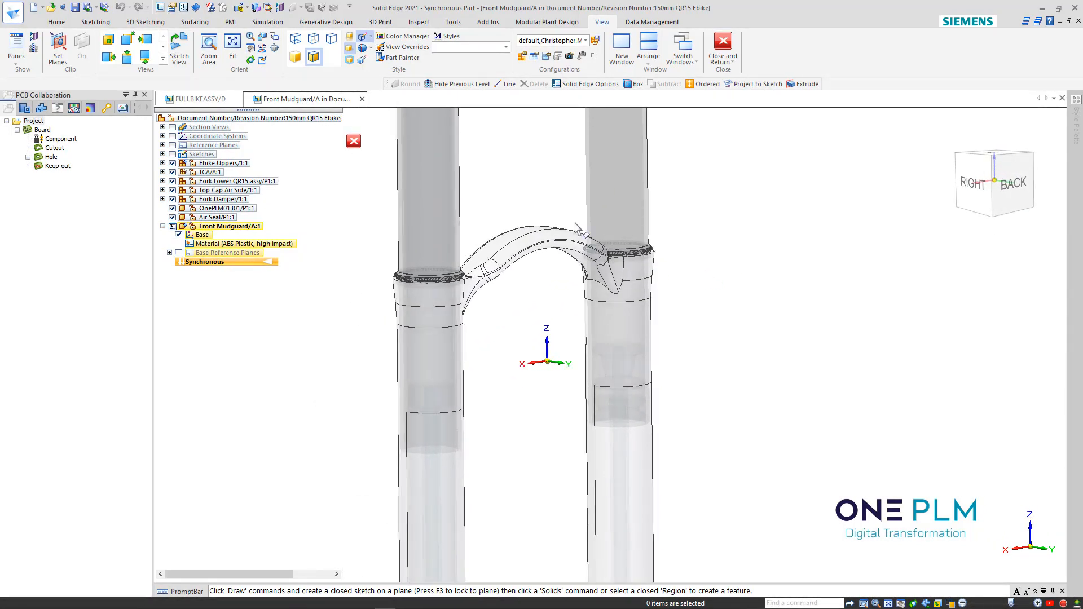
scroll(721, 259, "down", 1)
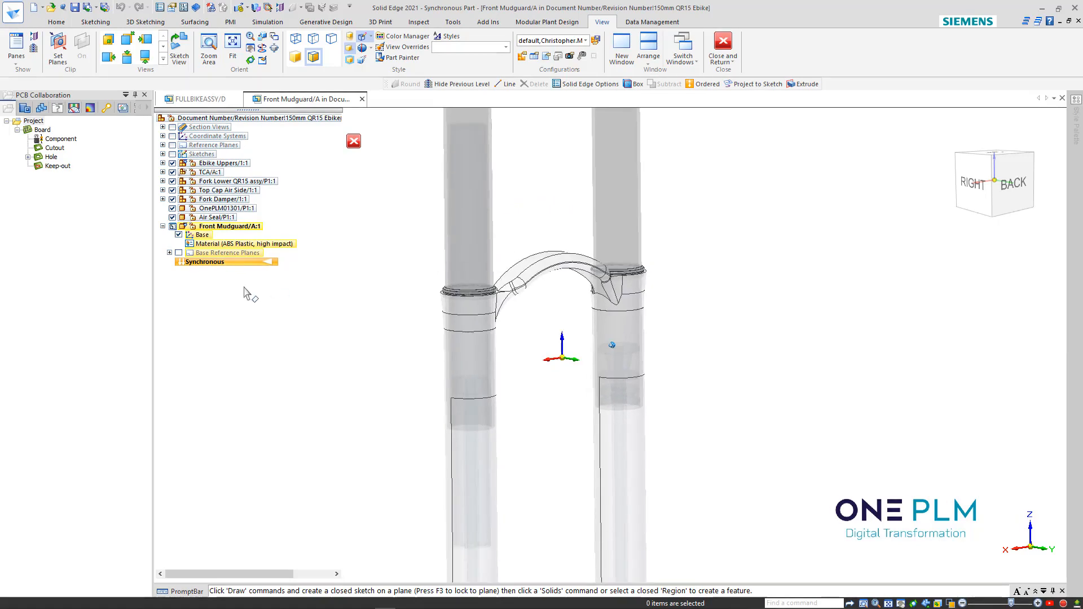
Switch the Front Mudguard part from synchronous to ordered modelling.
right_click(322, 263)
left_click(364, 226)
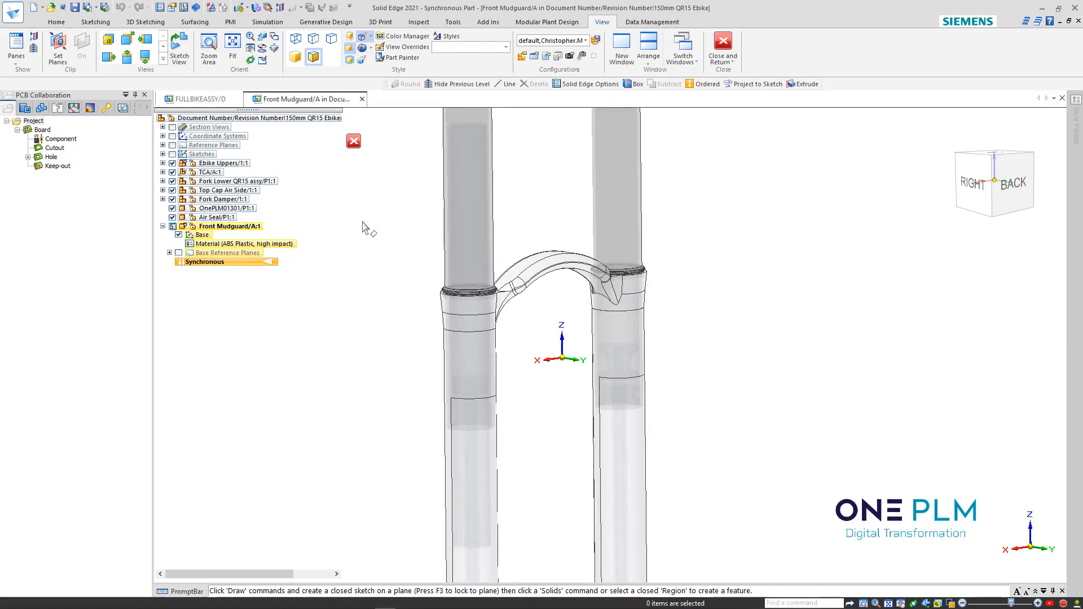
left_click(703, 83)
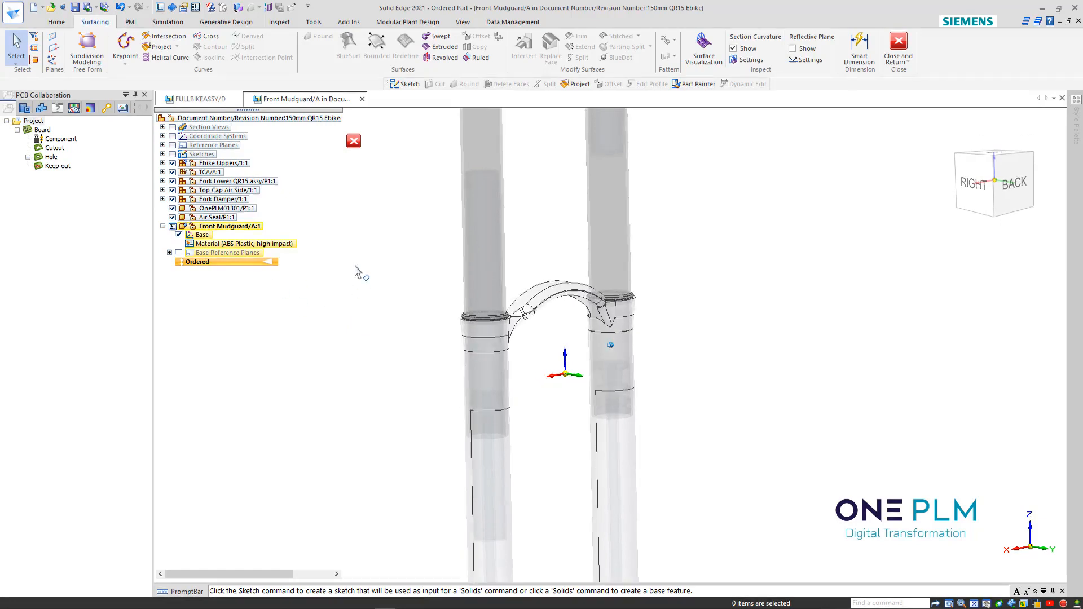
left_click(312, 23)
left_click(56, 21)
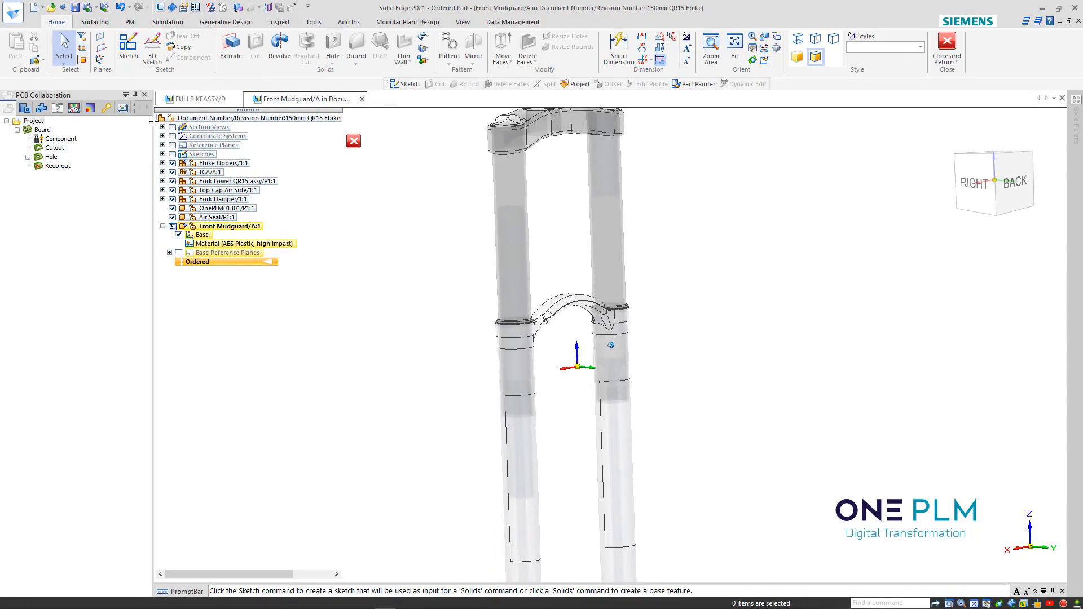
left_click(95, 22)
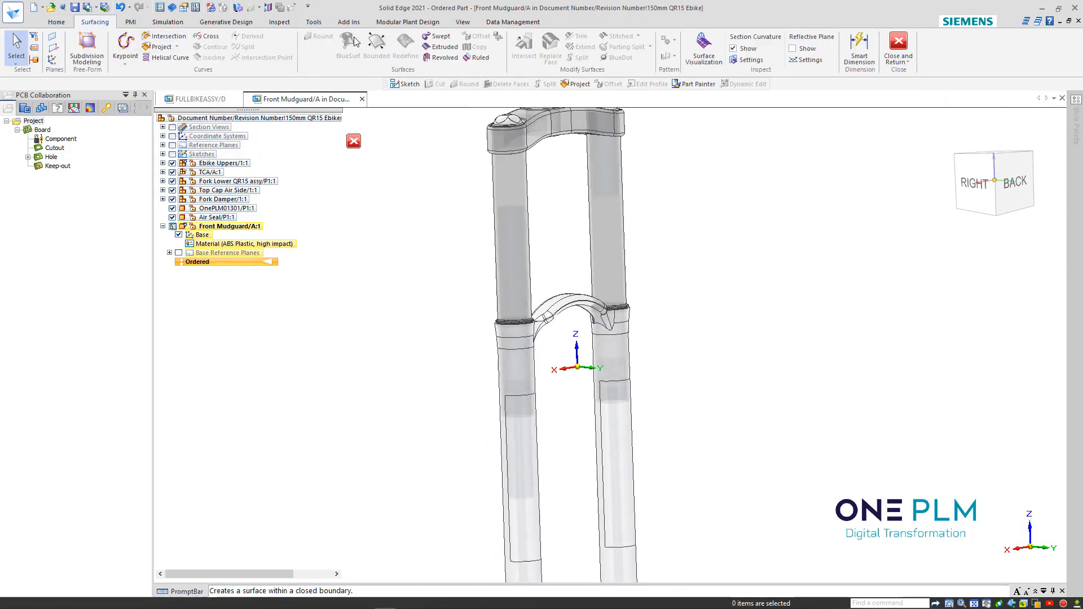
left_click(56, 21)
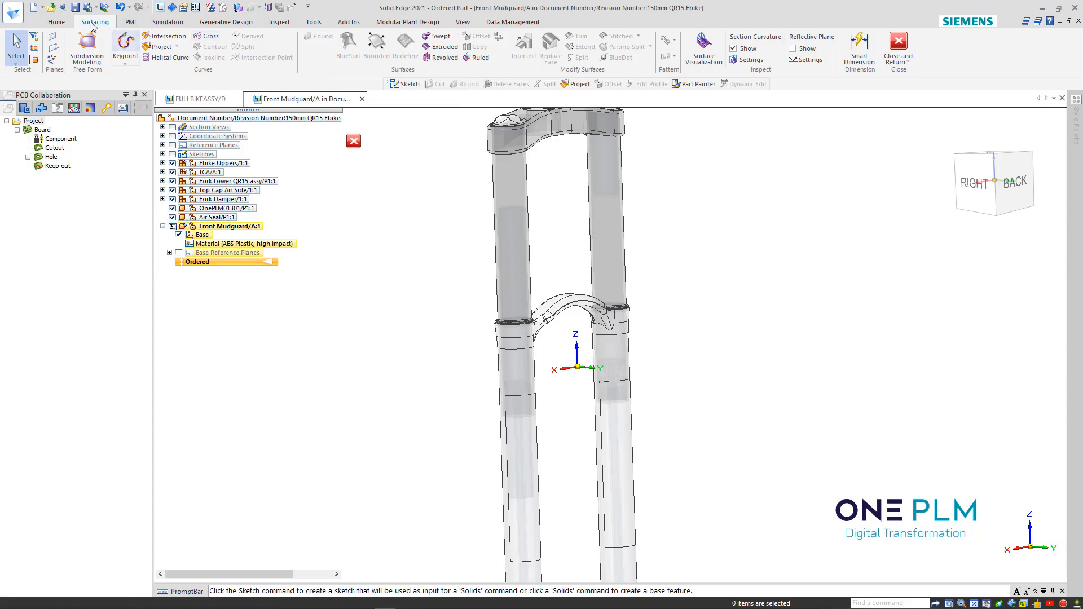
Start a sketch on the base coordinate system's XZ plane, facing the back view of the fork.
left_click(128, 48)
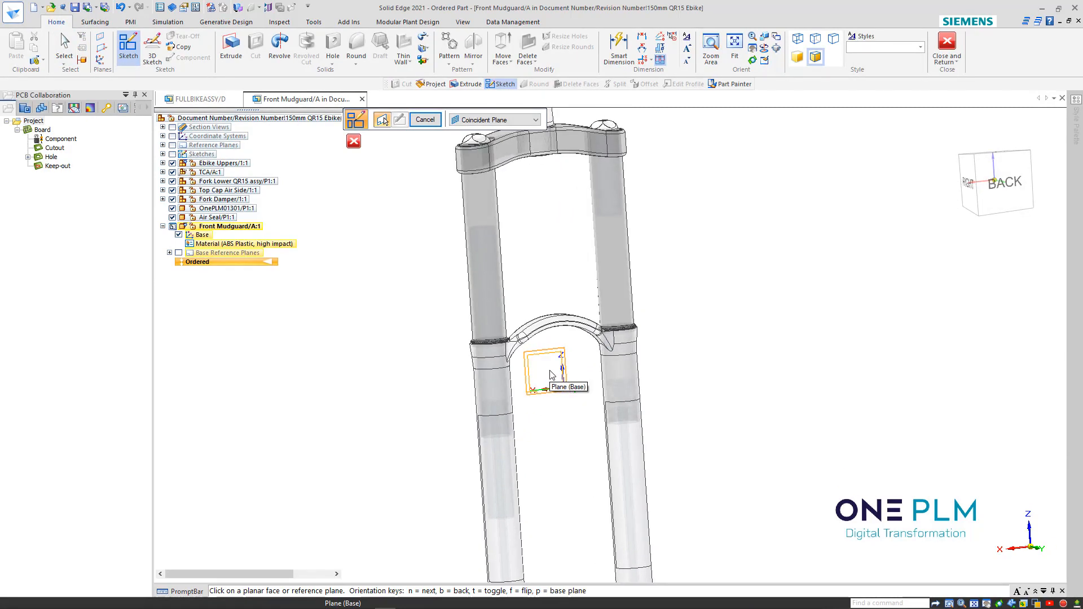
scroll(547, 375, "up", 5)
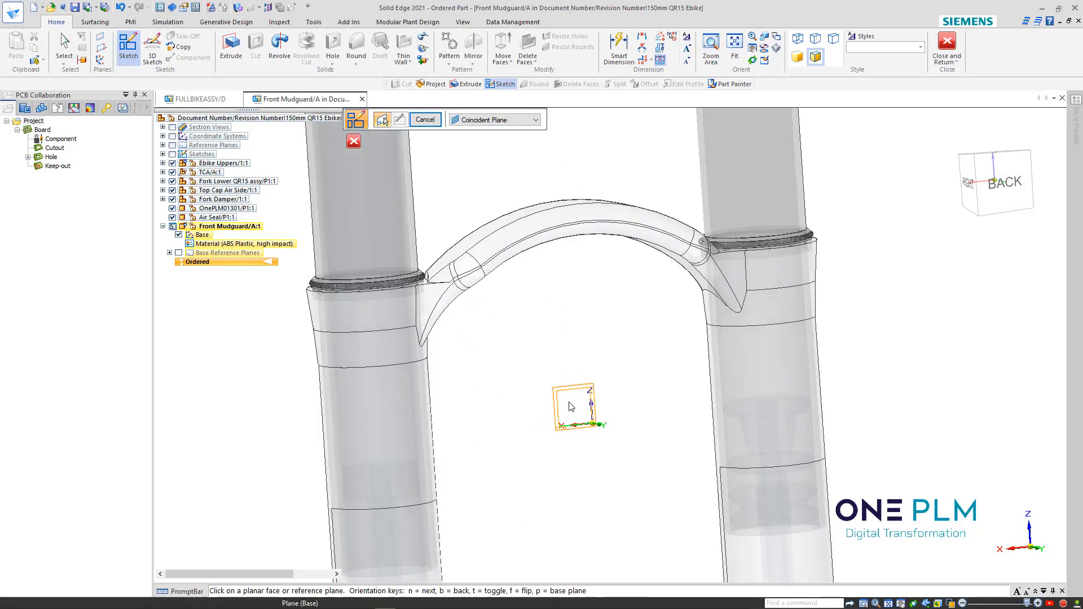
scroll(568, 411, "up", 2)
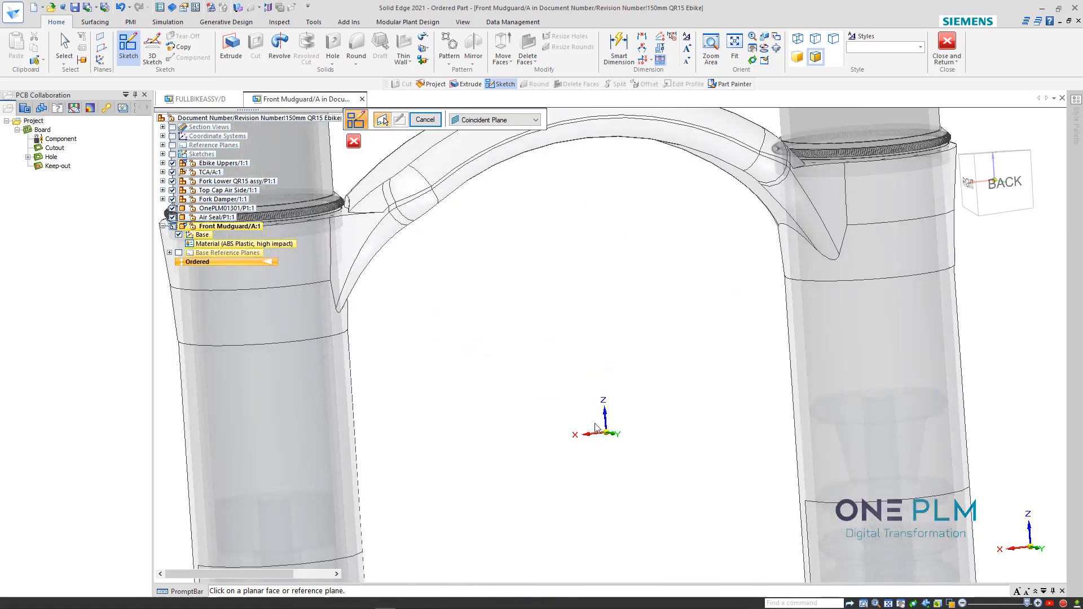
left_click(580, 420)
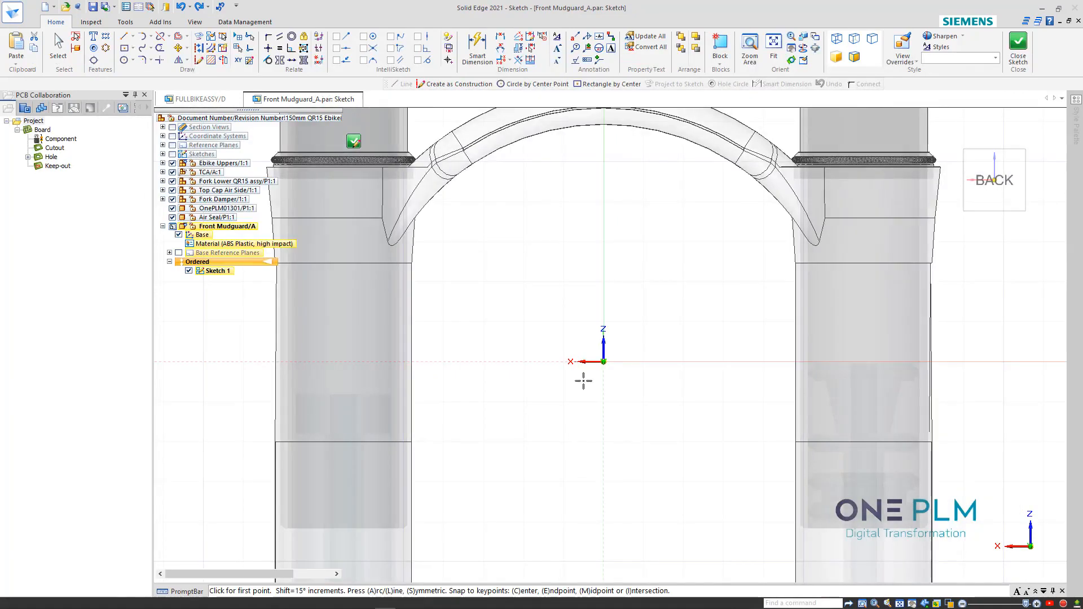
Project the lower curved edge of the fork arch into the sketch with Single Wireframe selection, allowing location of peer assembly parts.
key("l")
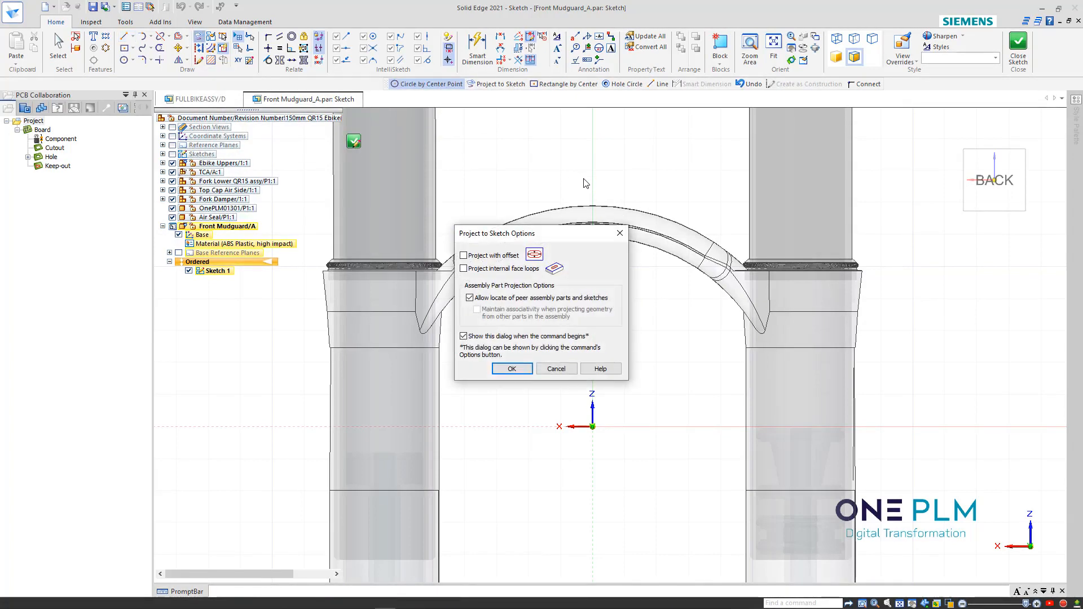
left_click(512, 369)
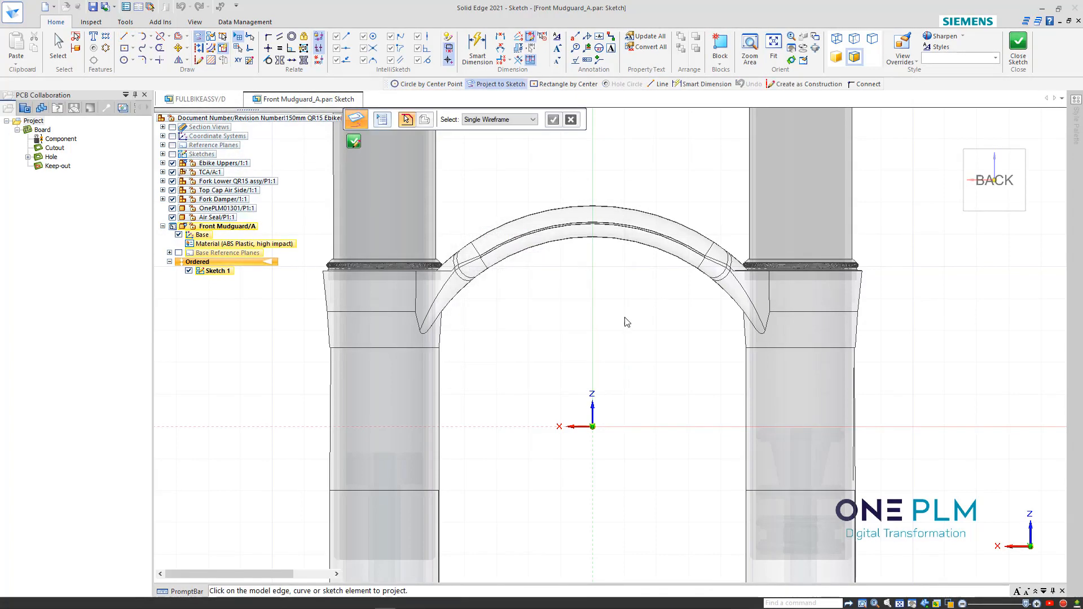
left_click(504, 120)
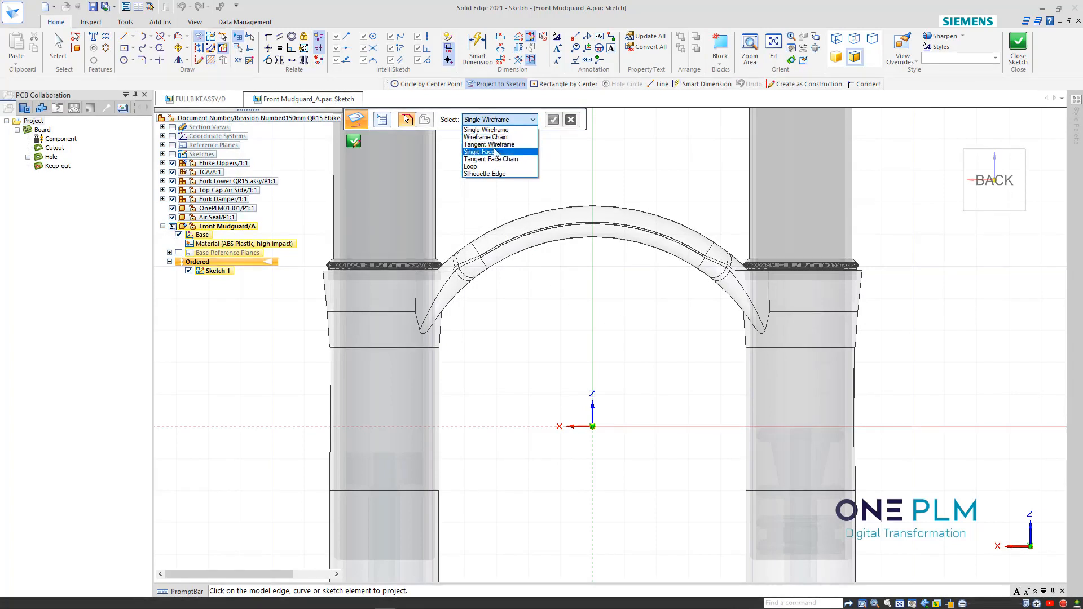
left_click(492, 132)
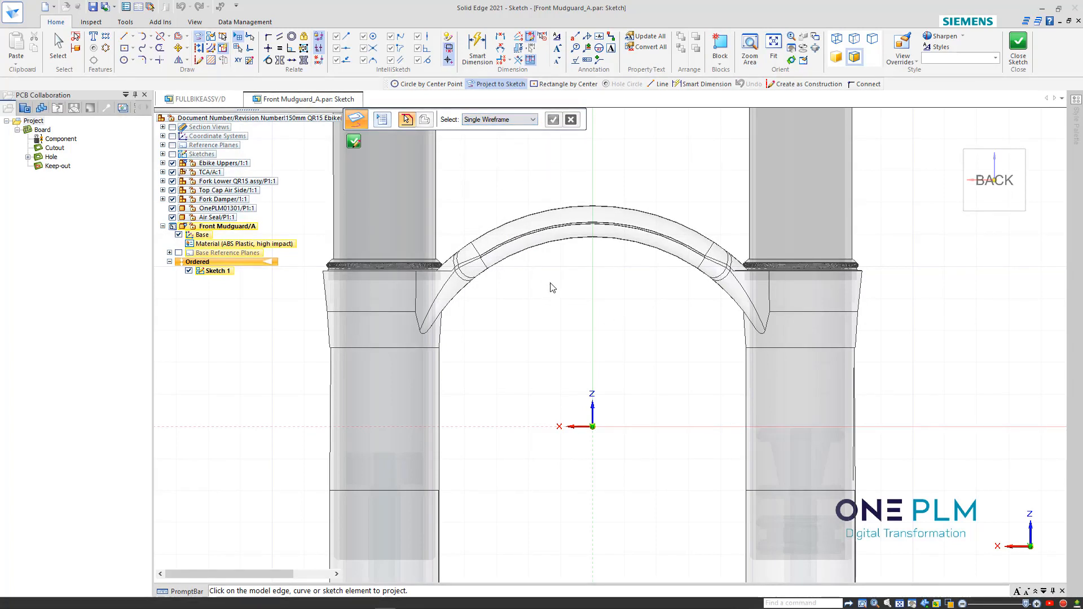
left_click(574, 242)
left_click(406, 120)
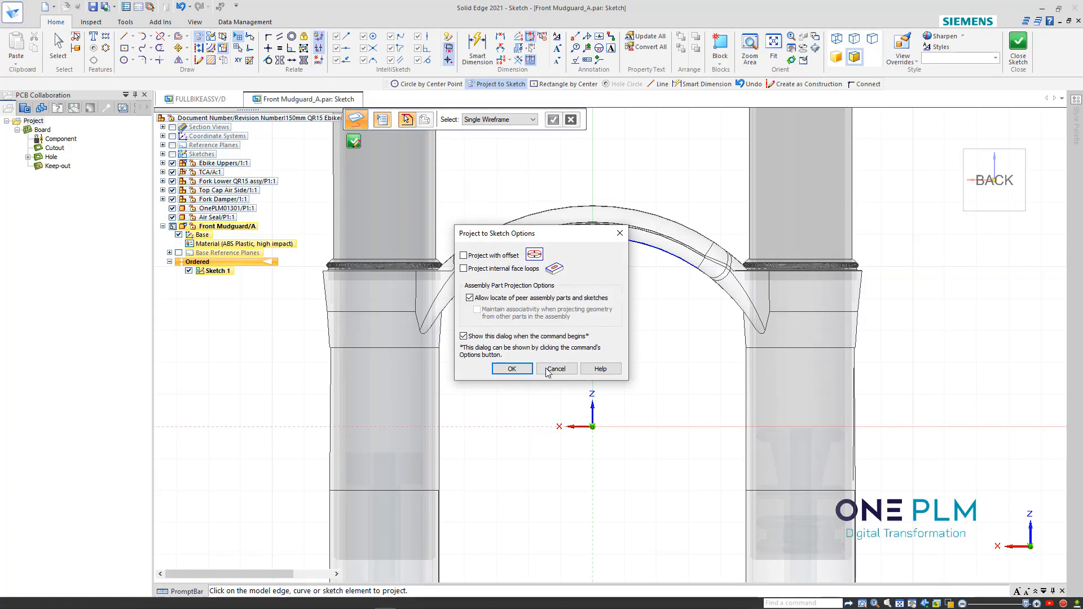
left_click(512, 369)
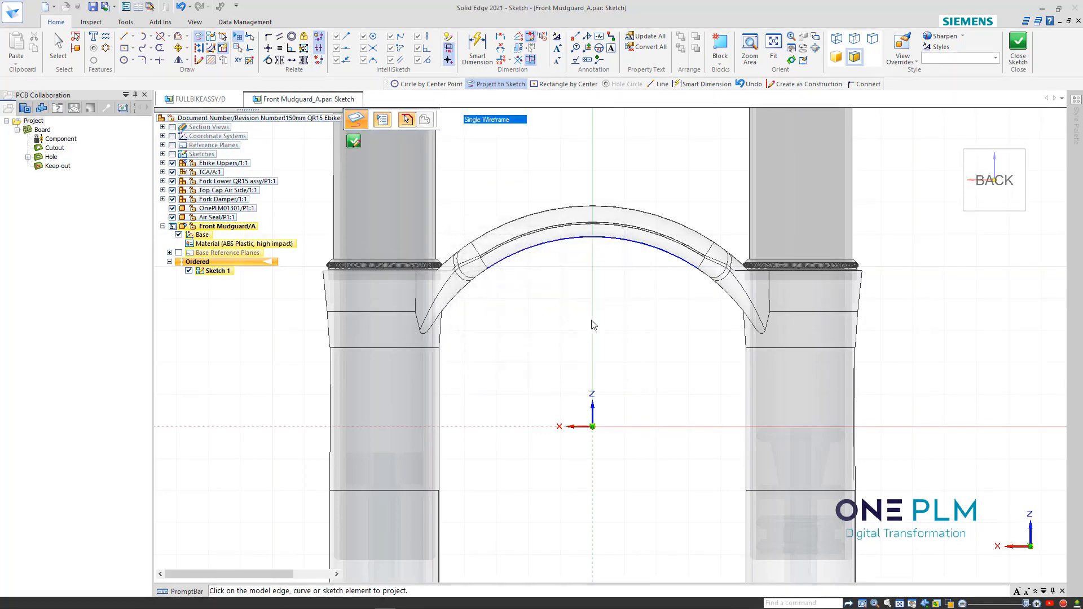
Draw a vertical construction line from the sketch origin up to just above the fork arch.
left_click(123, 36)
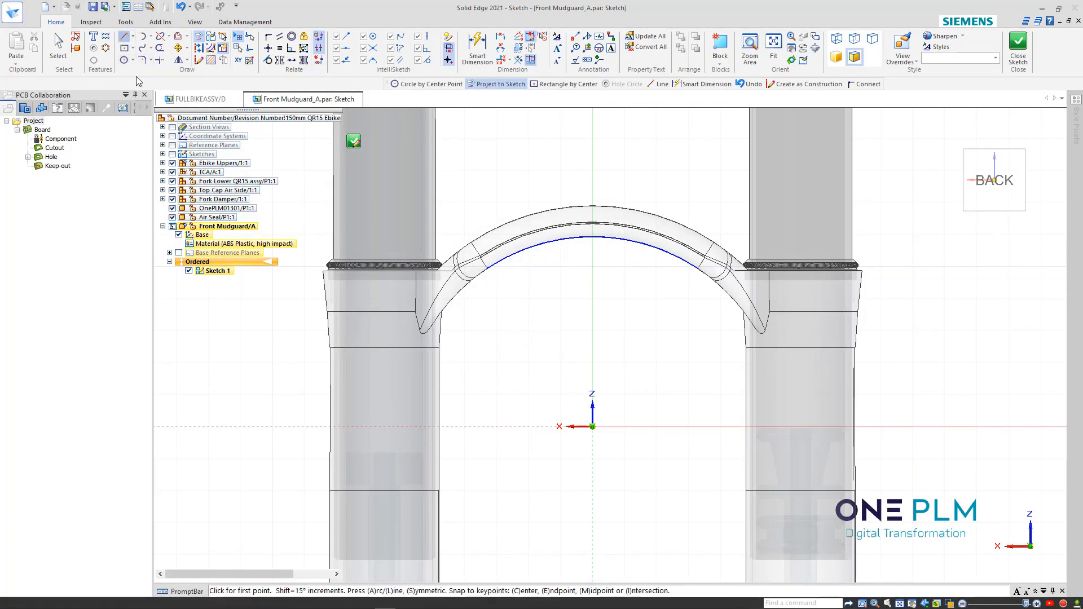
left_click(199, 61)
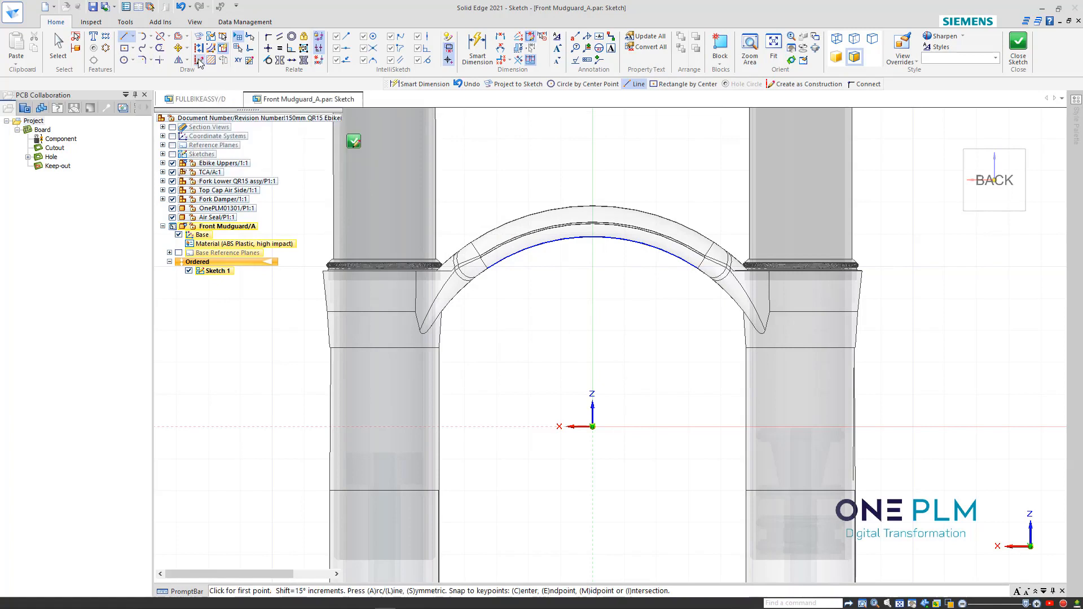
left_click(582, 422)
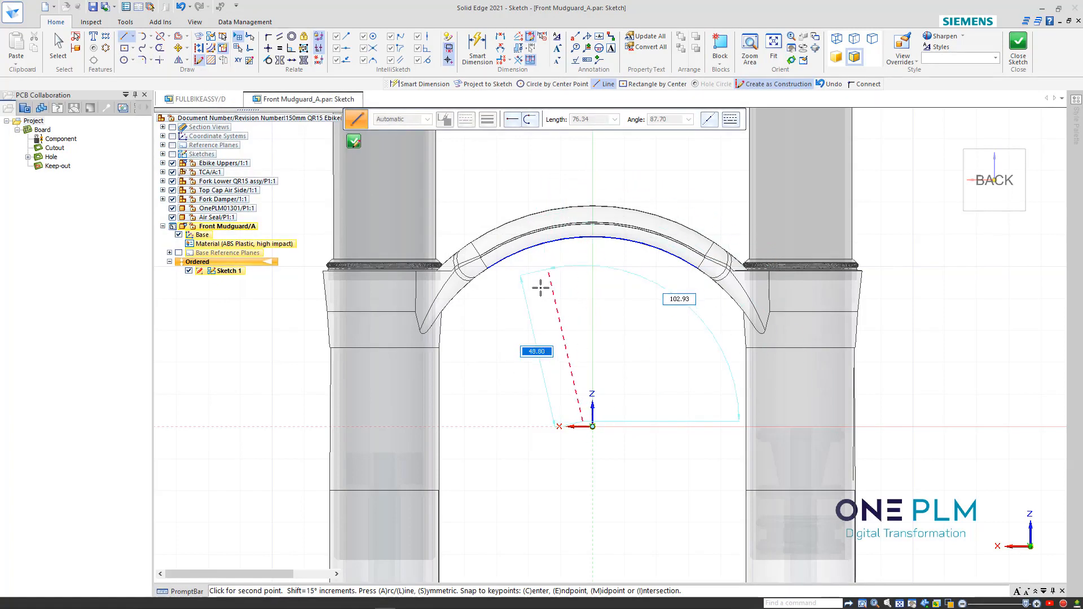
right_click(551, 330)
left_click(592, 426)
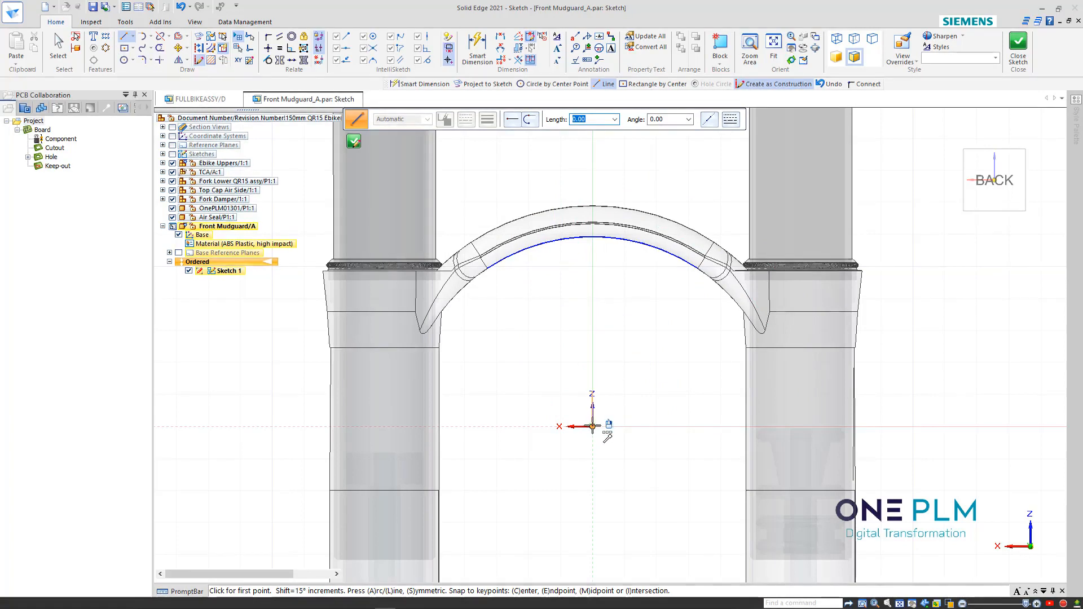
left_click(592, 185)
right_click(604, 175)
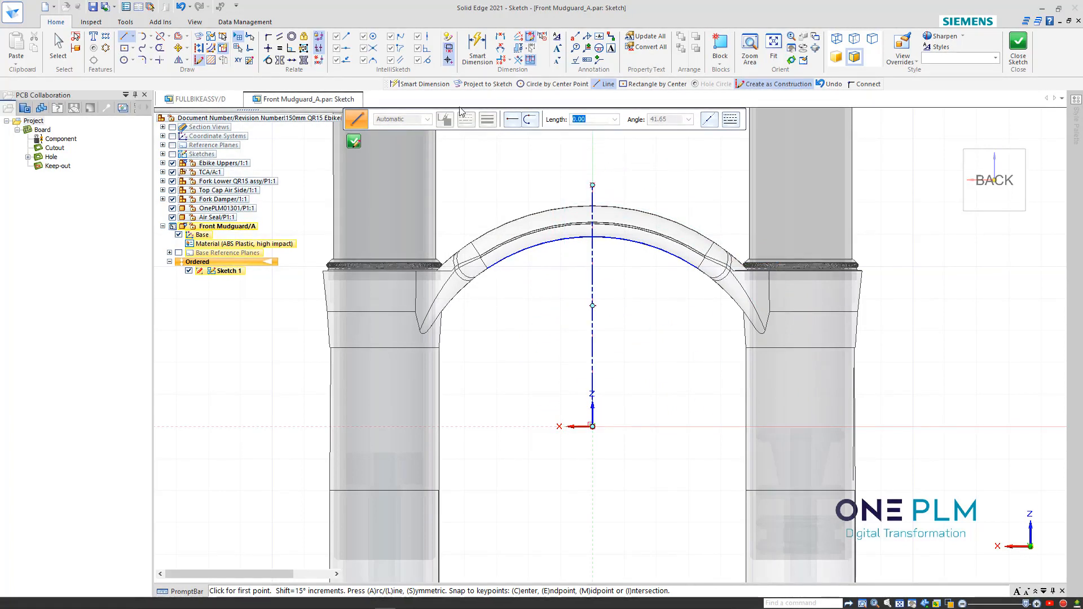
Offset the vertical construction line 47 mm to each side of the origin.
left_click(179, 37)
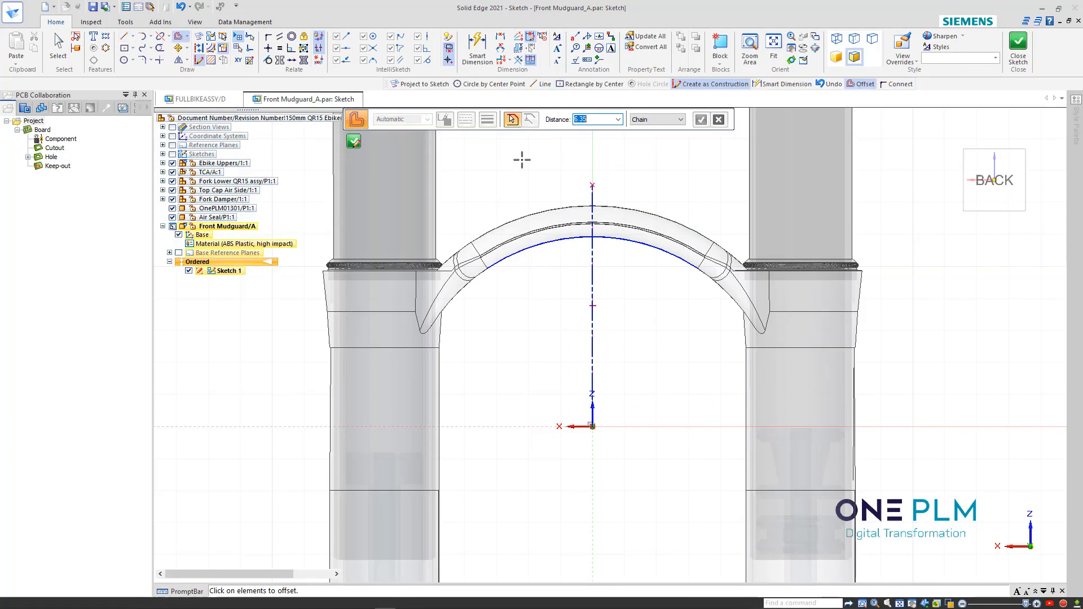
left_click(592, 277)
right_click(587, 276)
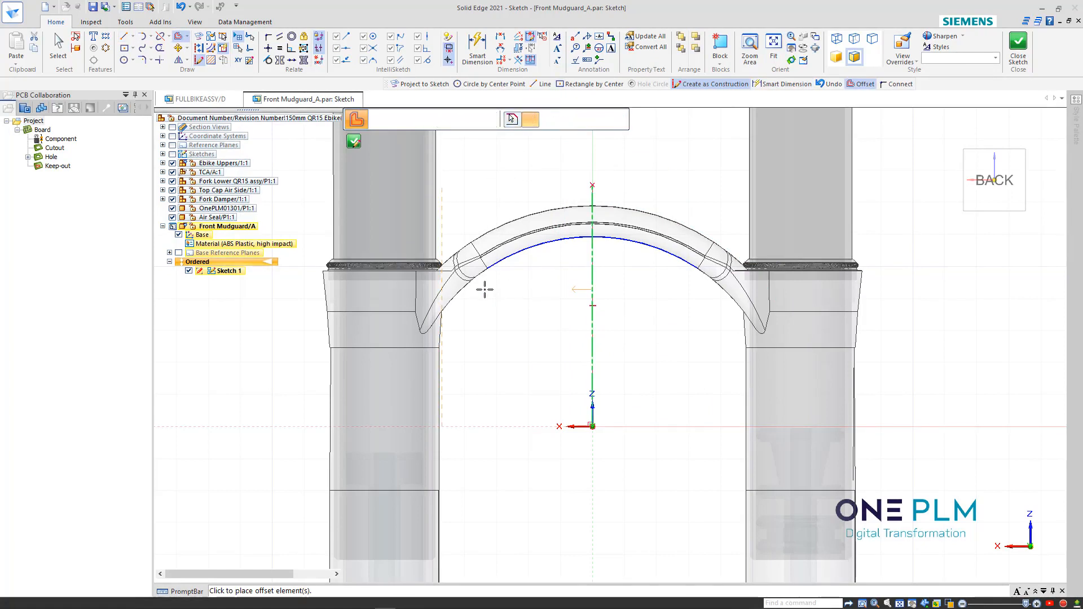
left_click(484, 320)
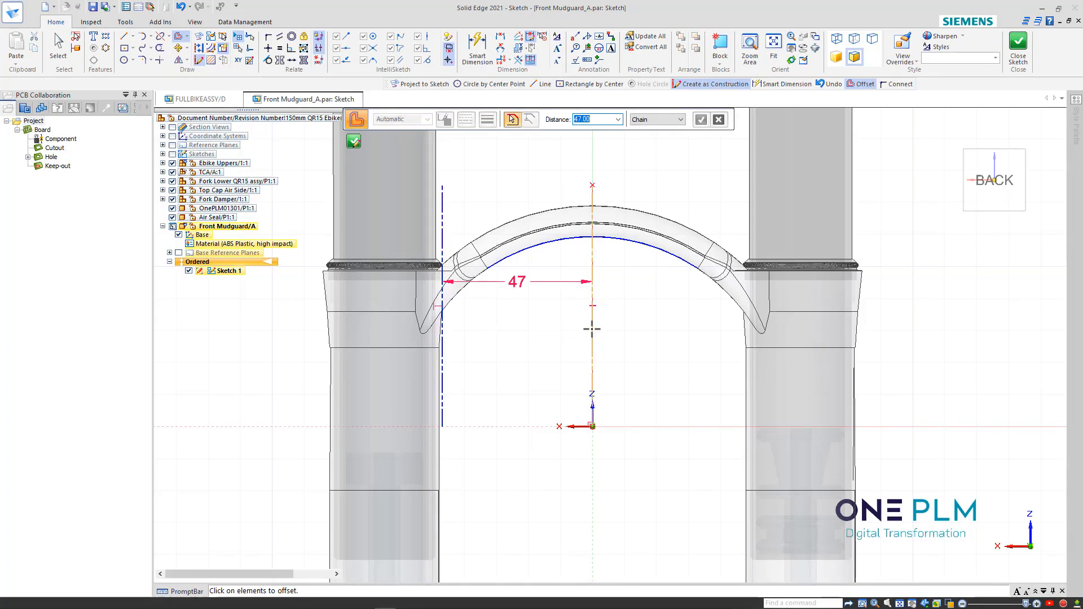
left_click(674, 332)
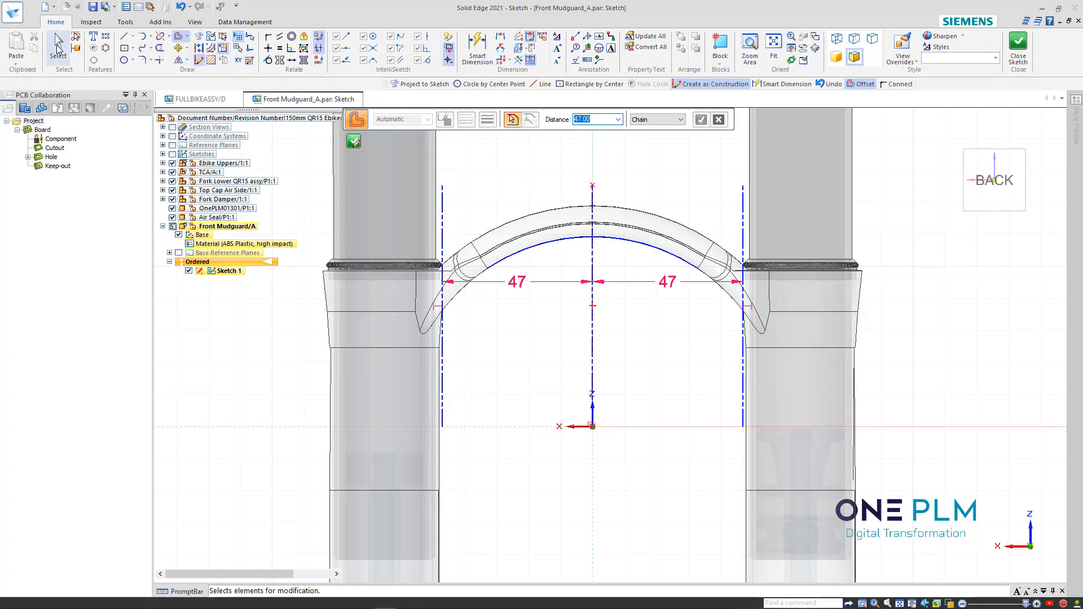
Extend both ends of the projected arch curve to the two offset construction lines.
left_click(151, 37)
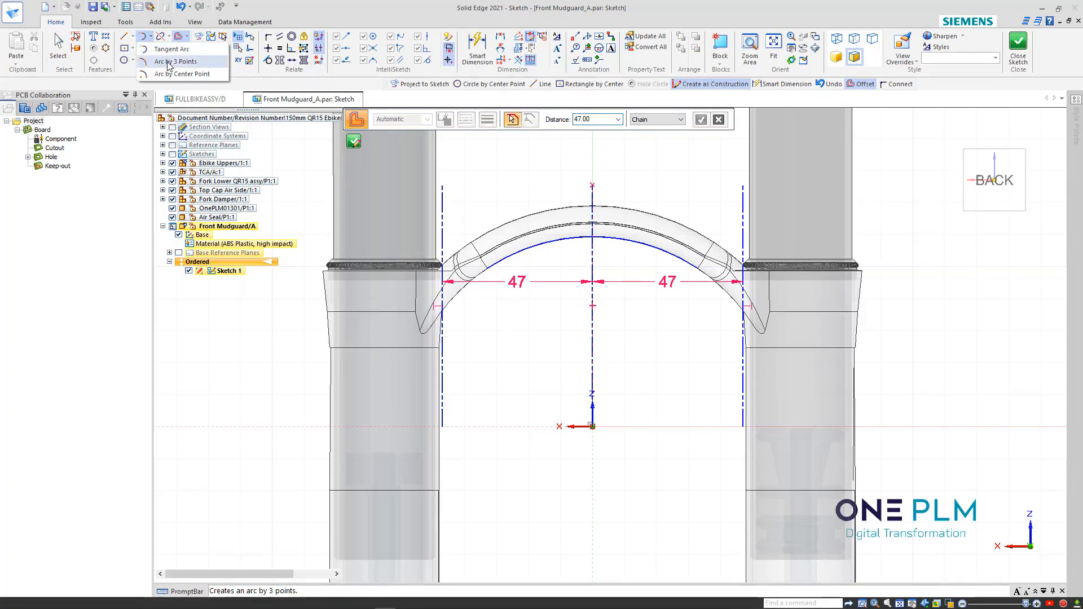
left_click(169, 36)
left_click(179, 62)
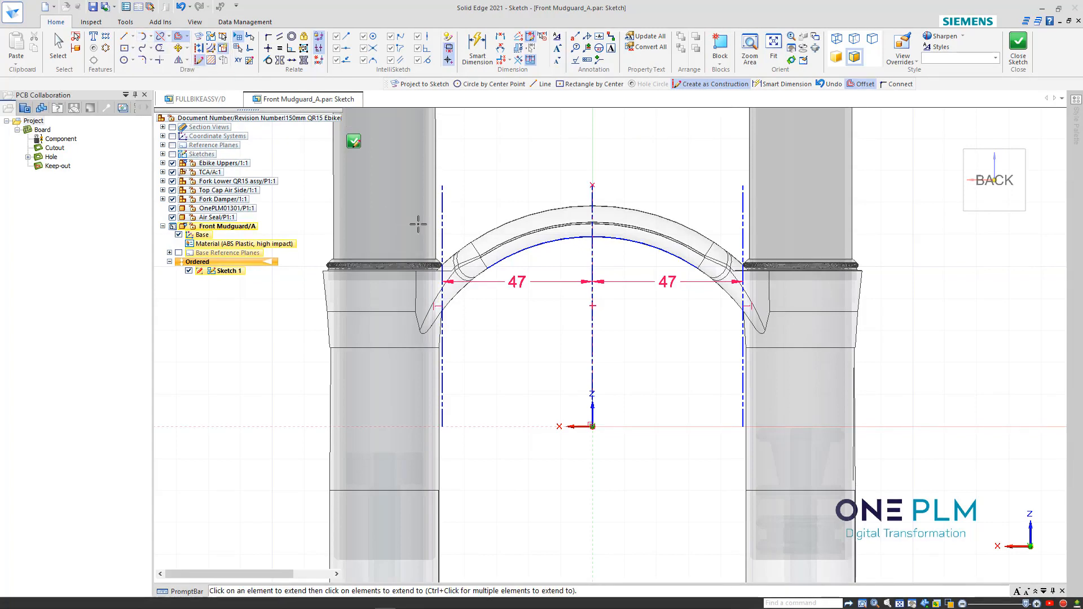
left_click(515, 251)
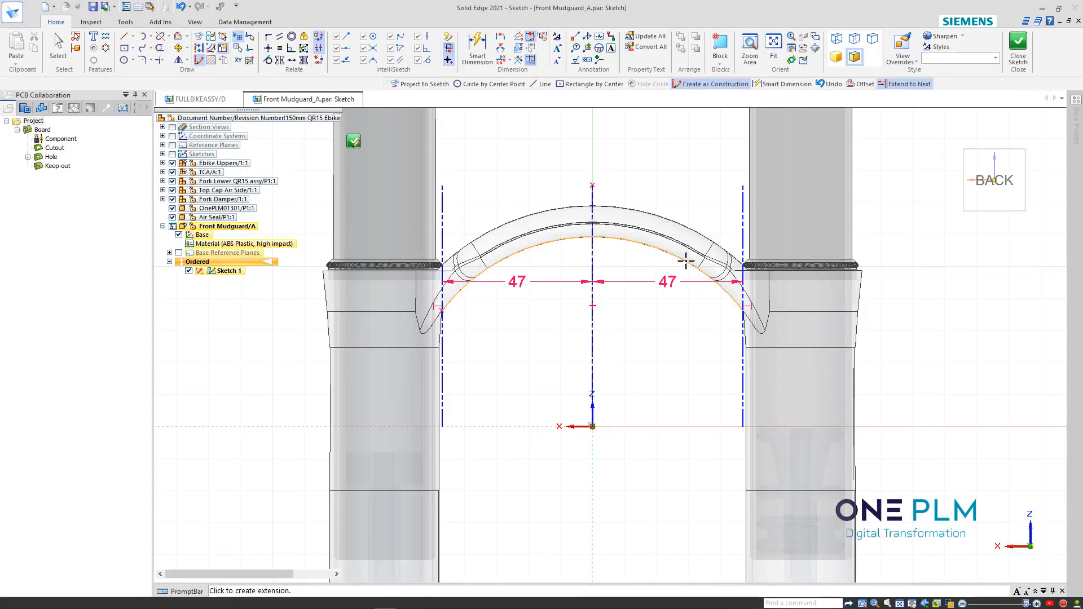
left_click(686, 262)
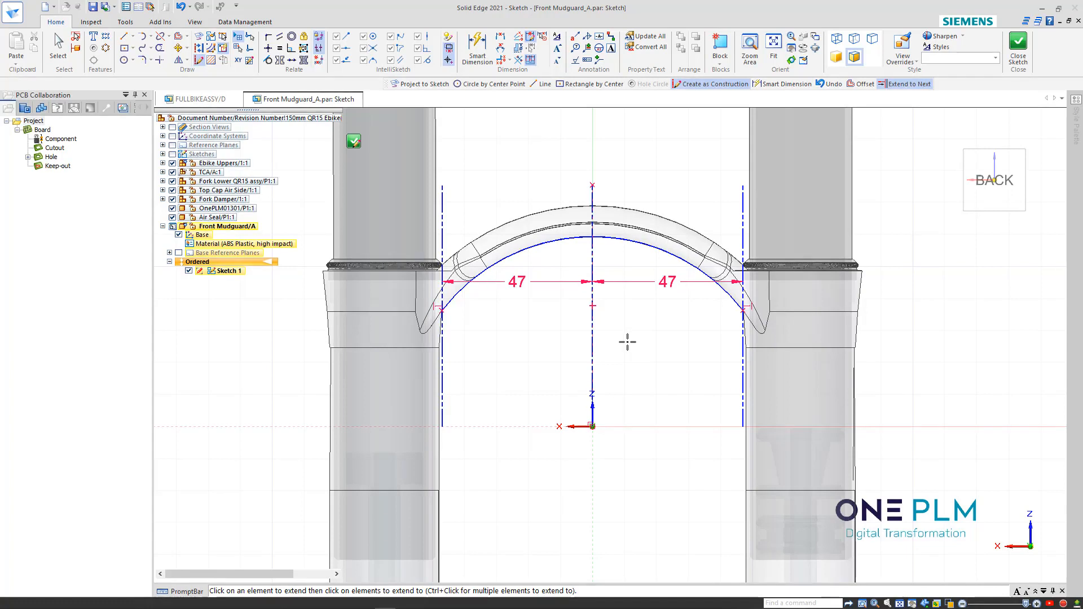
Dimension the vertical distance between the extended arc's left endpoint and the sketch origin.
left_click(501, 36)
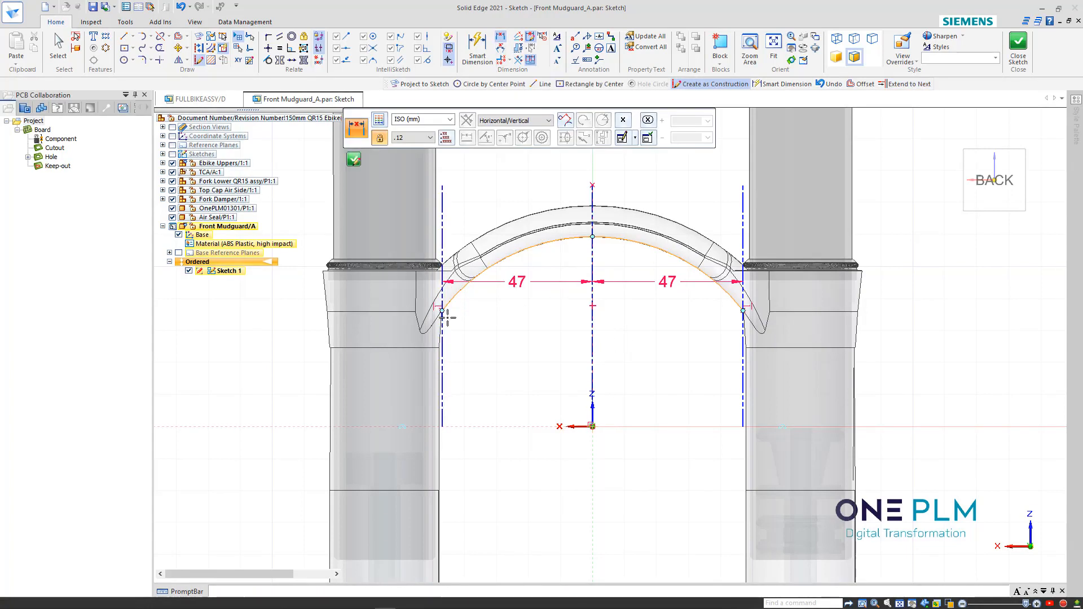
left_click(443, 309)
left_click(592, 426)
left_click(532, 389)
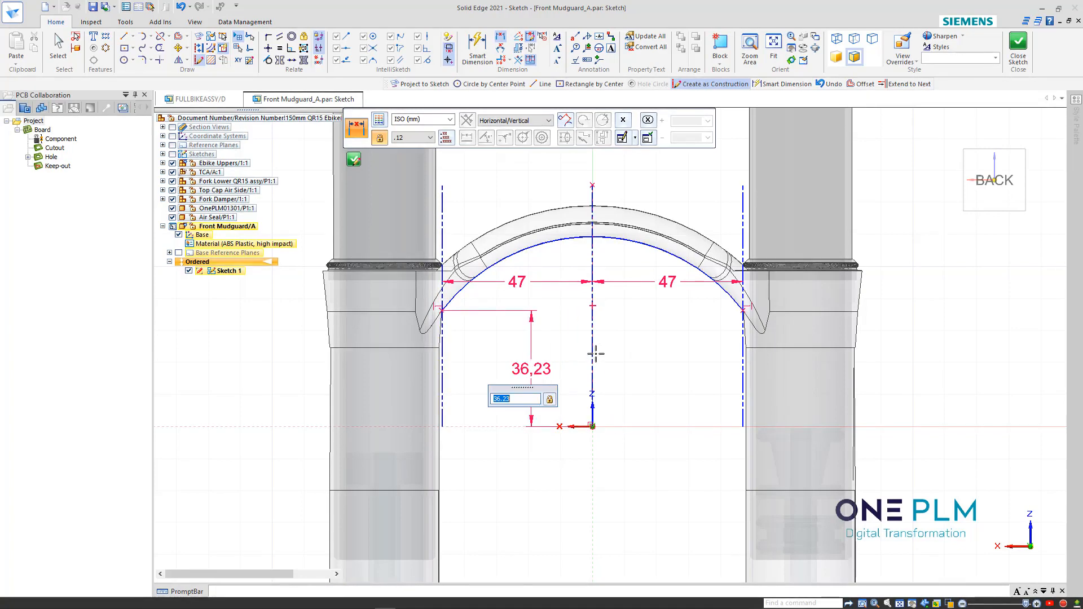
Dimension the arch curve's radius and its arc length.
left_click(473, 45)
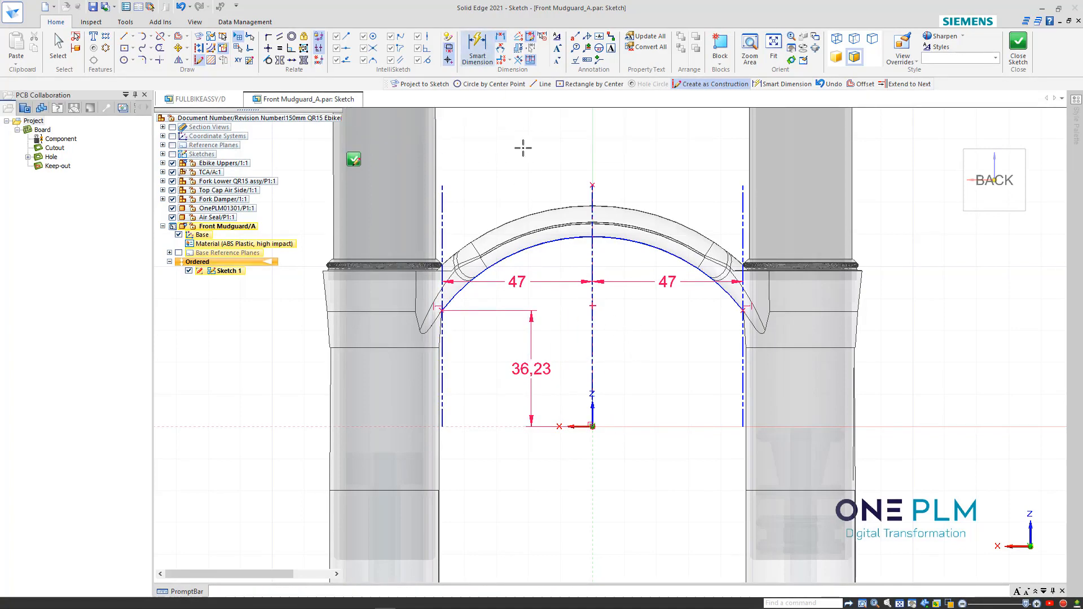
left_click(560, 239)
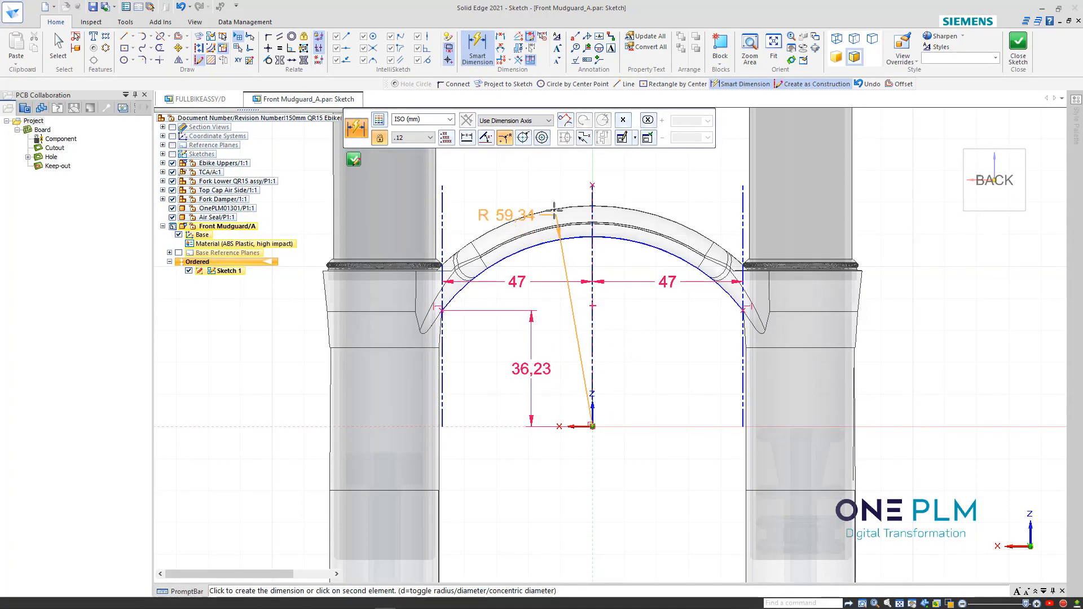
left_click(522, 174)
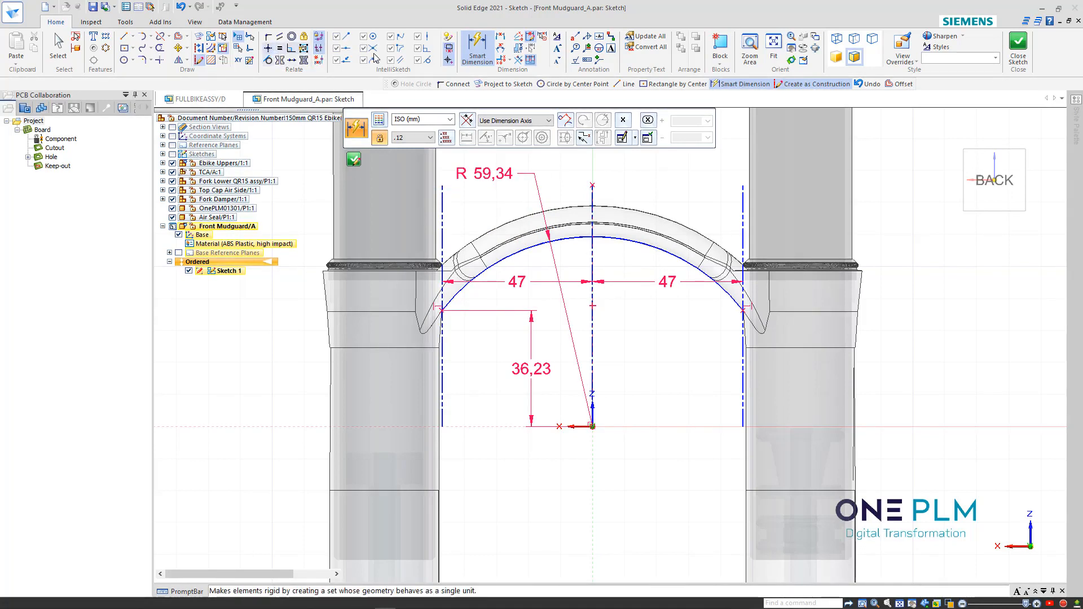
left_click(576, 234)
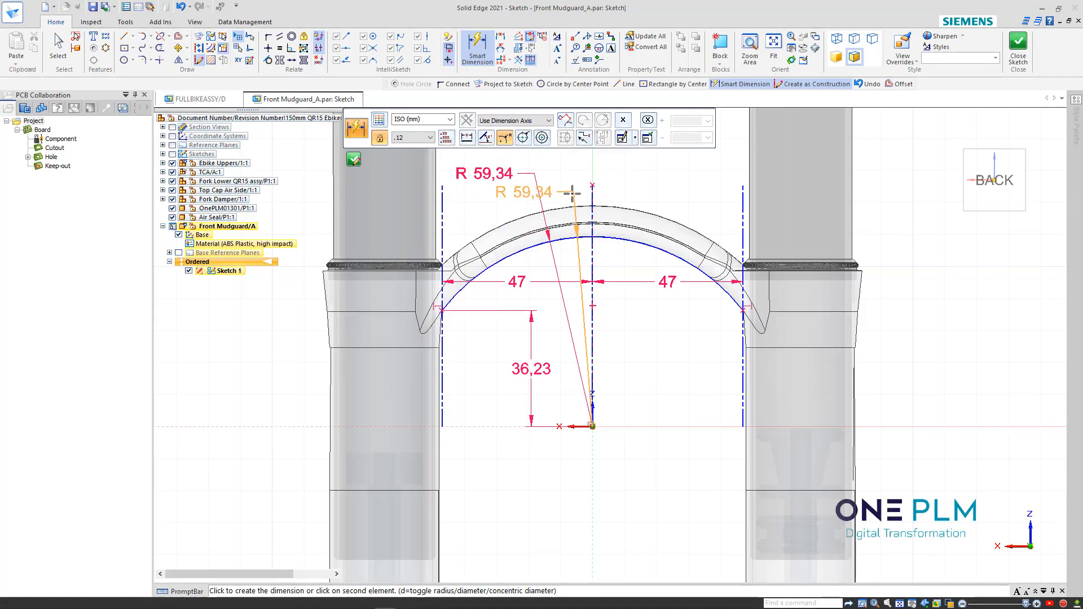
key("a")
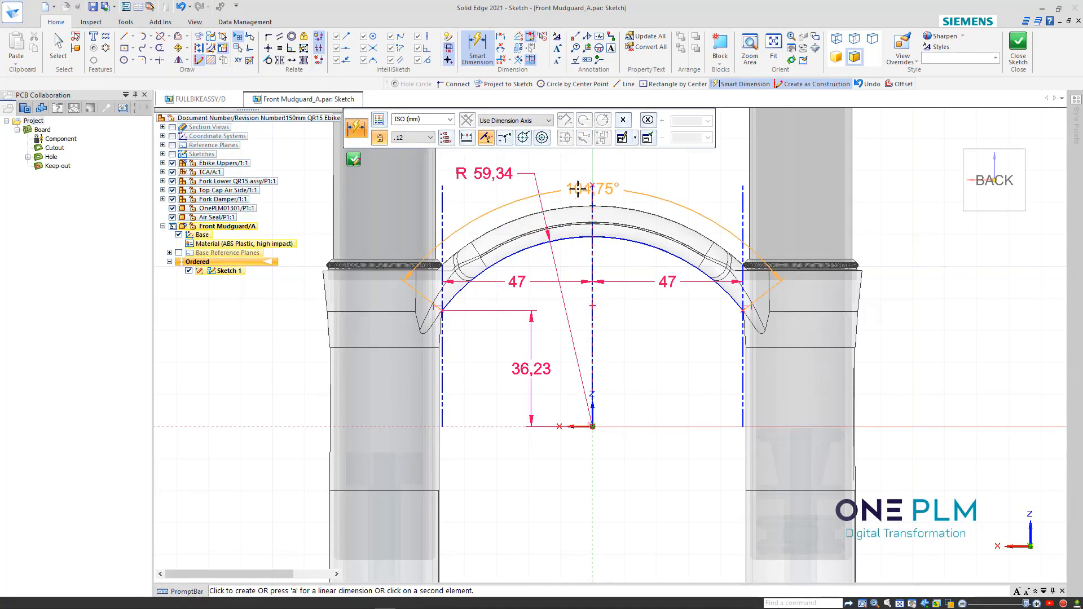
key("a")
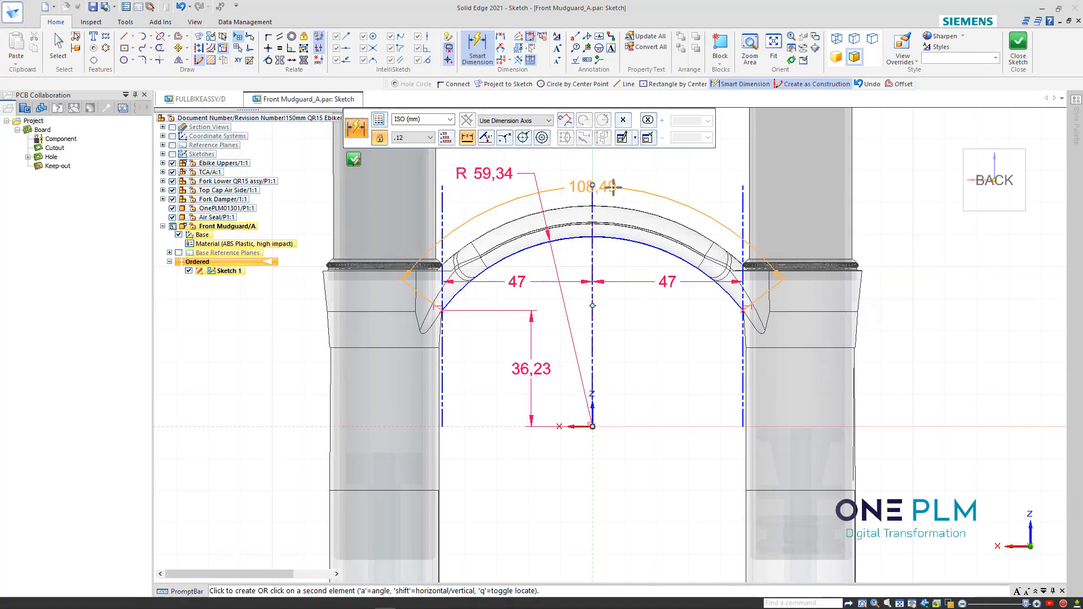
left_click(628, 181)
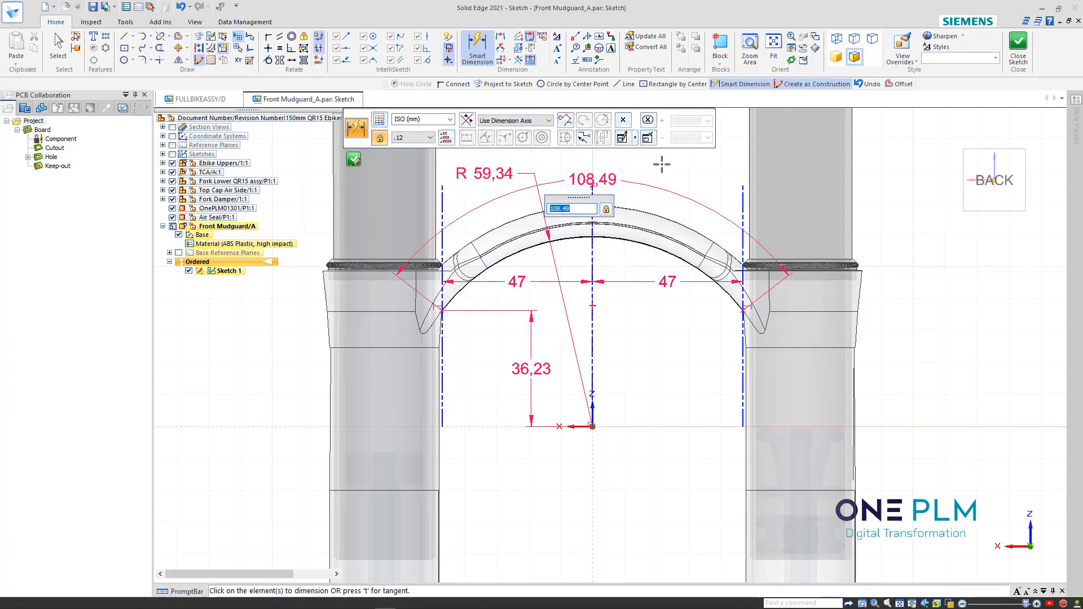
Dimension the length of the left offset vertical construction line.
key("Escape")
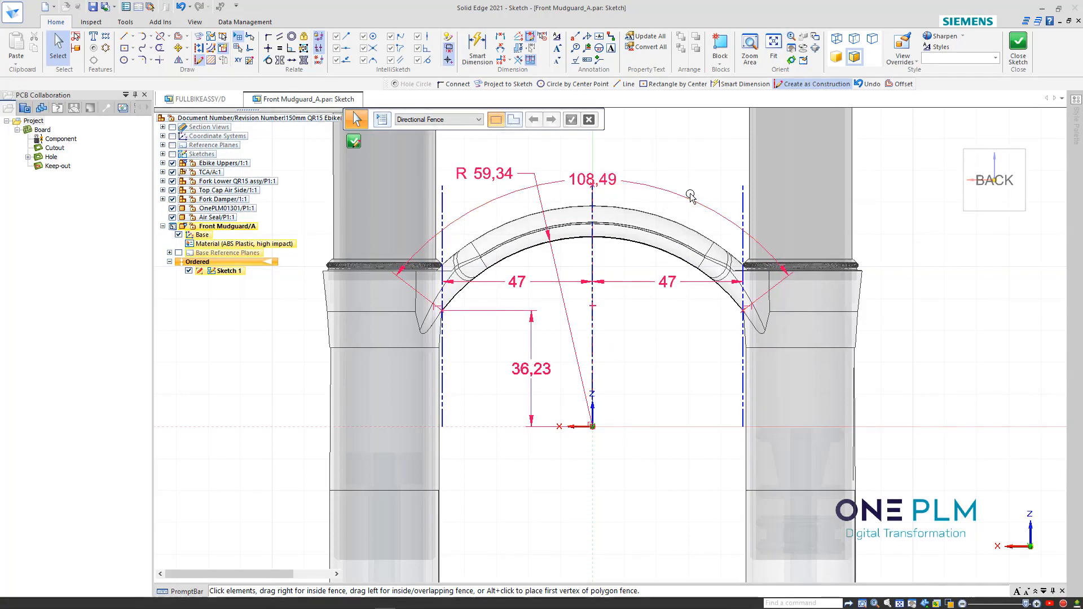
left_click(478, 49)
left_click(443, 203)
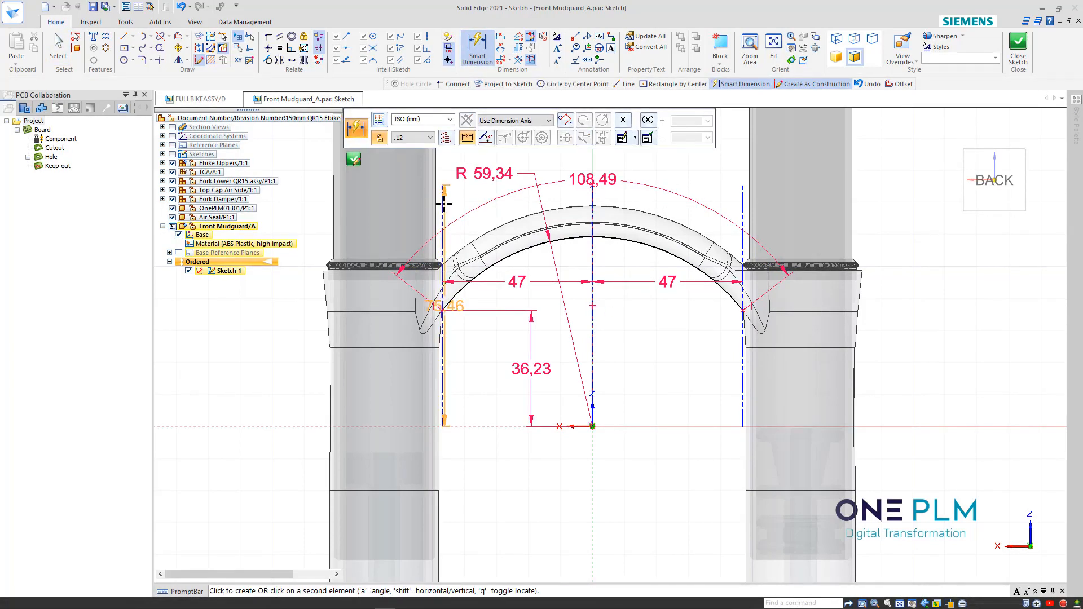
left_click(389, 214)
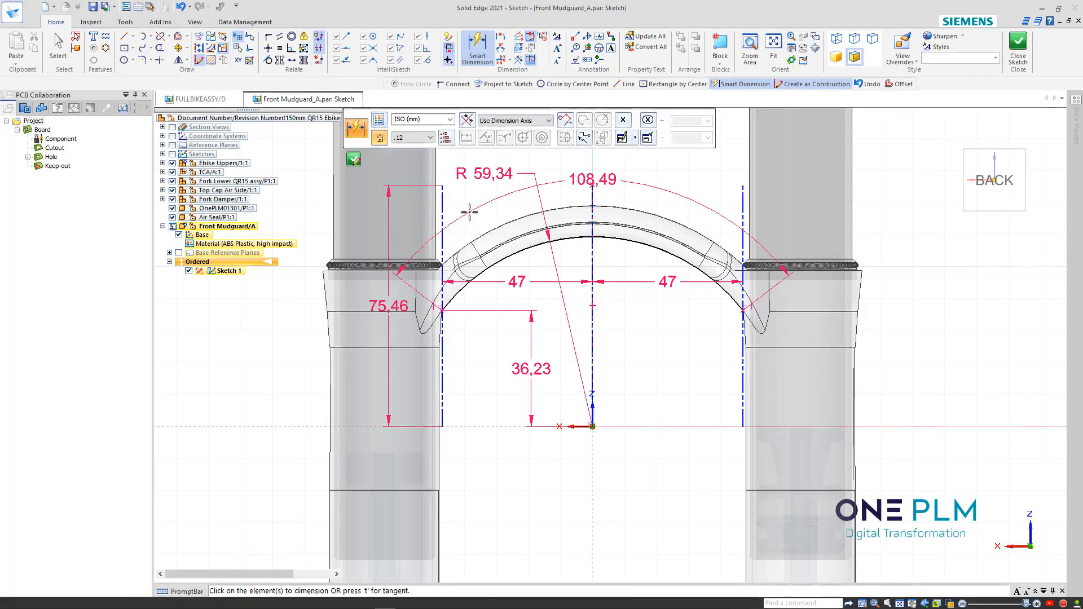
key("Escape")
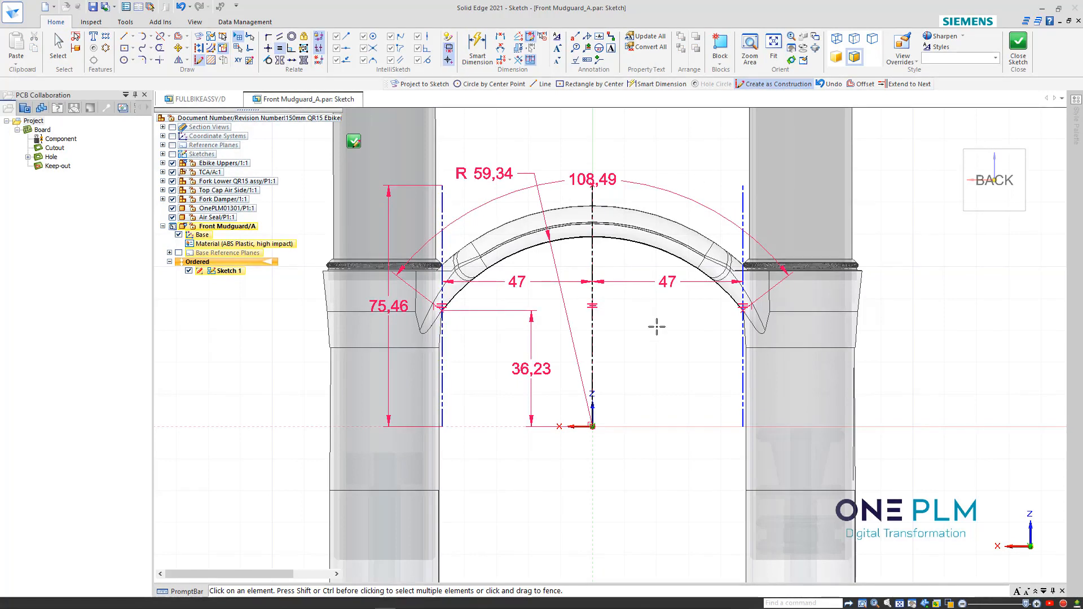
Align the lower endpoints of both offset construction lines horizontally with the sketch origin.
left_click(268, 48)
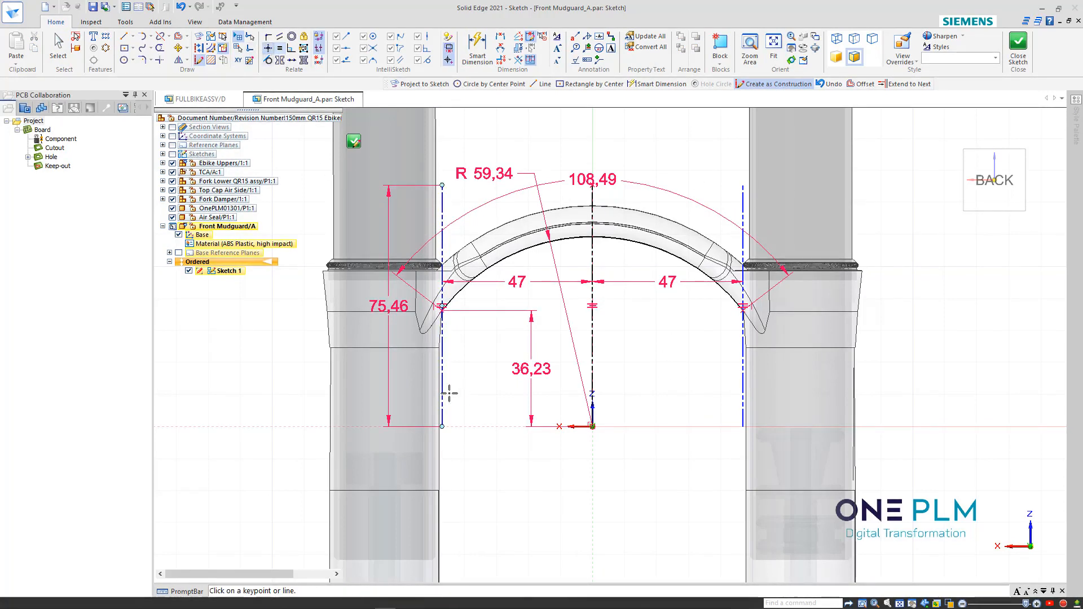
left_click(592, 427)
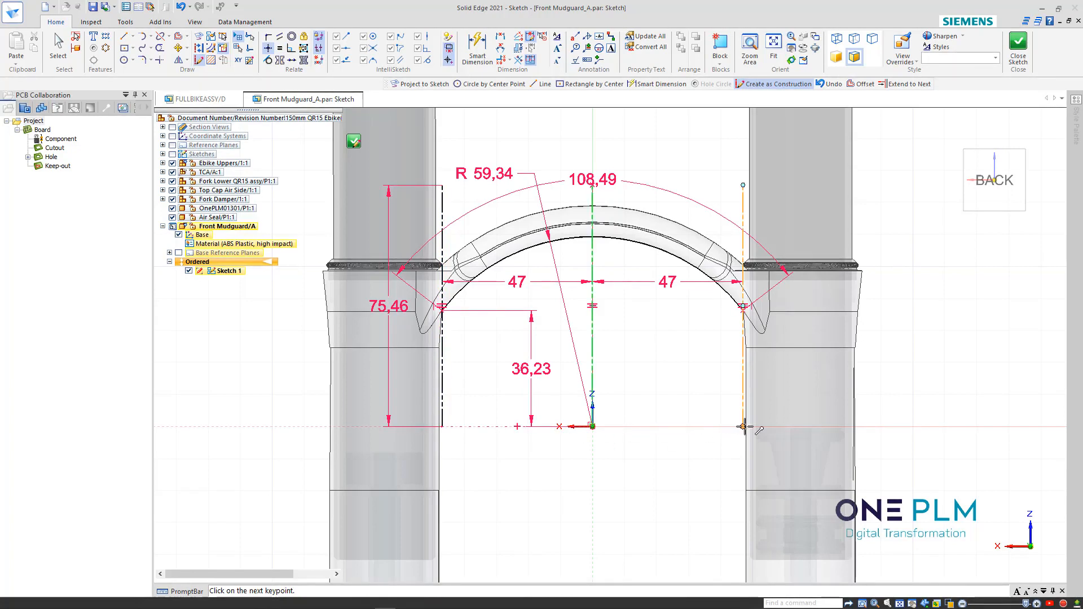
left_click(743, 426)
key("Escape")
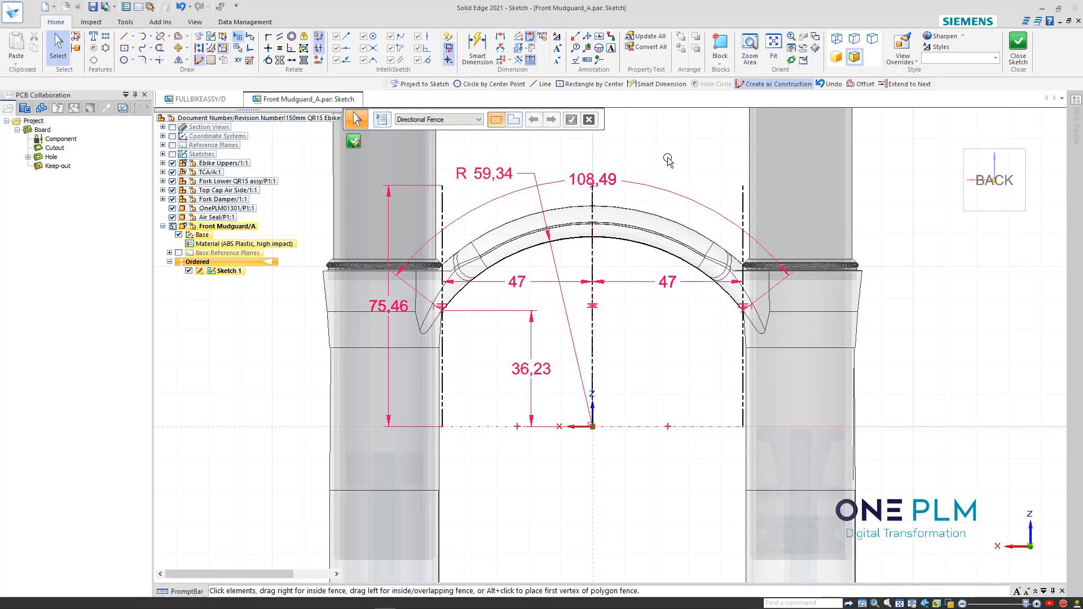
Close the arch profile sketch and start a second sketch on the side-view YZ plane through the origin.
left_click(1018, 46)
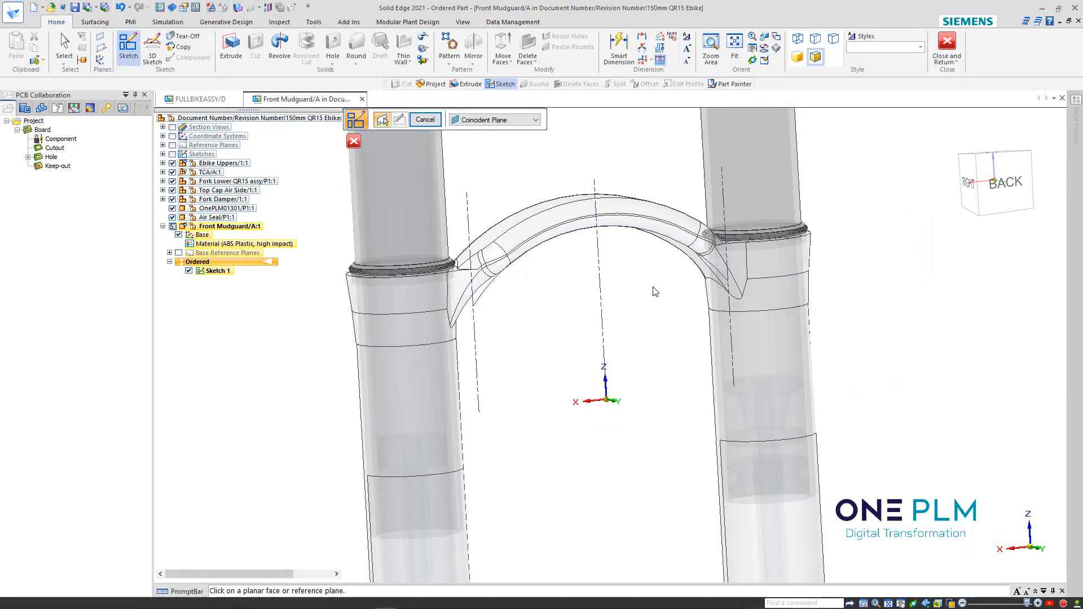
key("Escape")
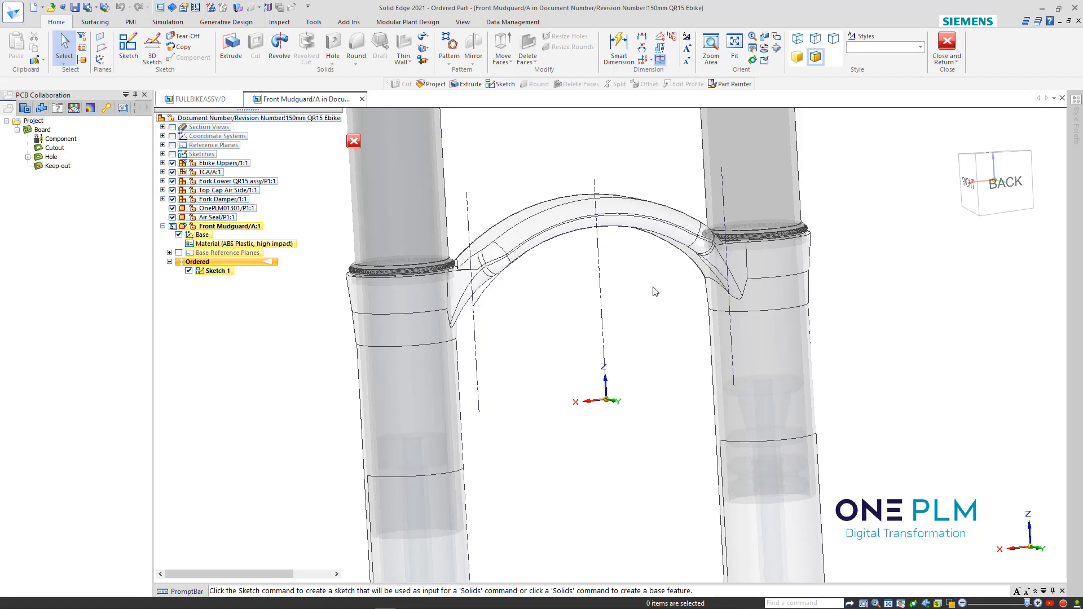
scroll(654, 292, "down", 5)
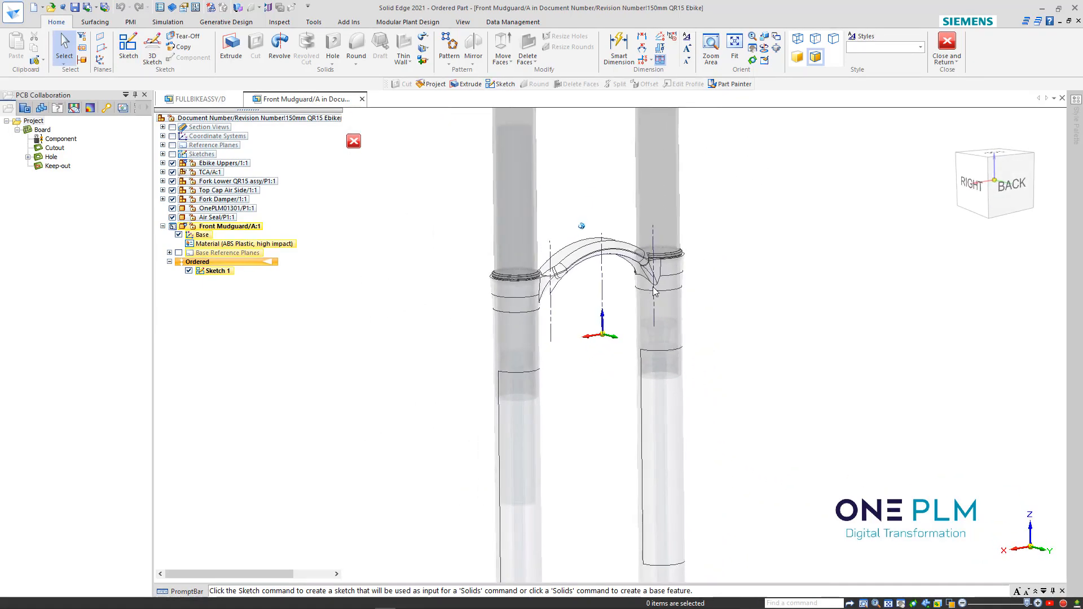
left_click(129, 48)
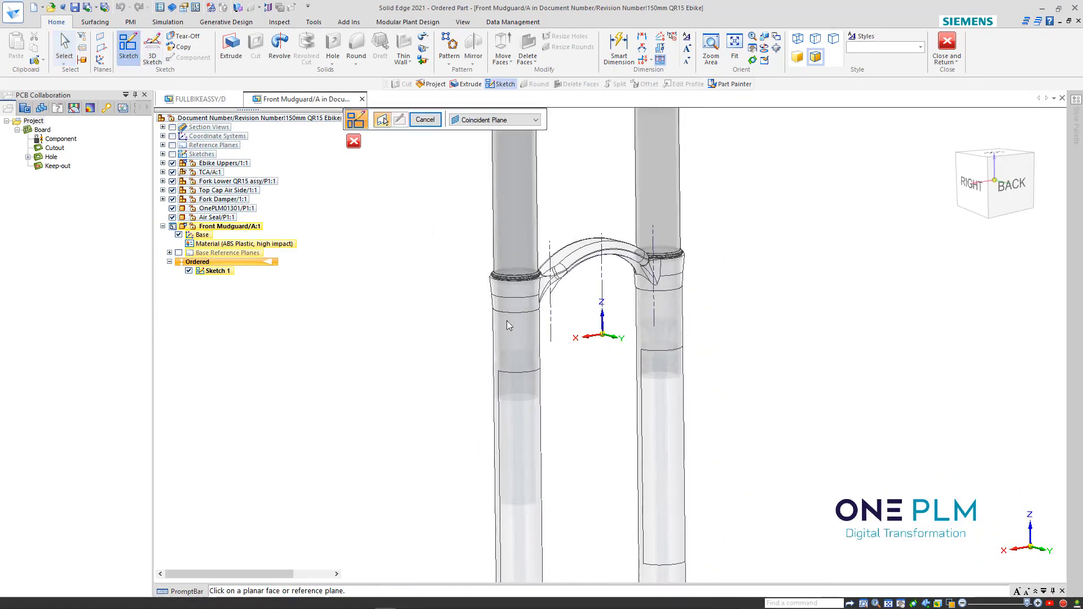
left_click(613, 330)
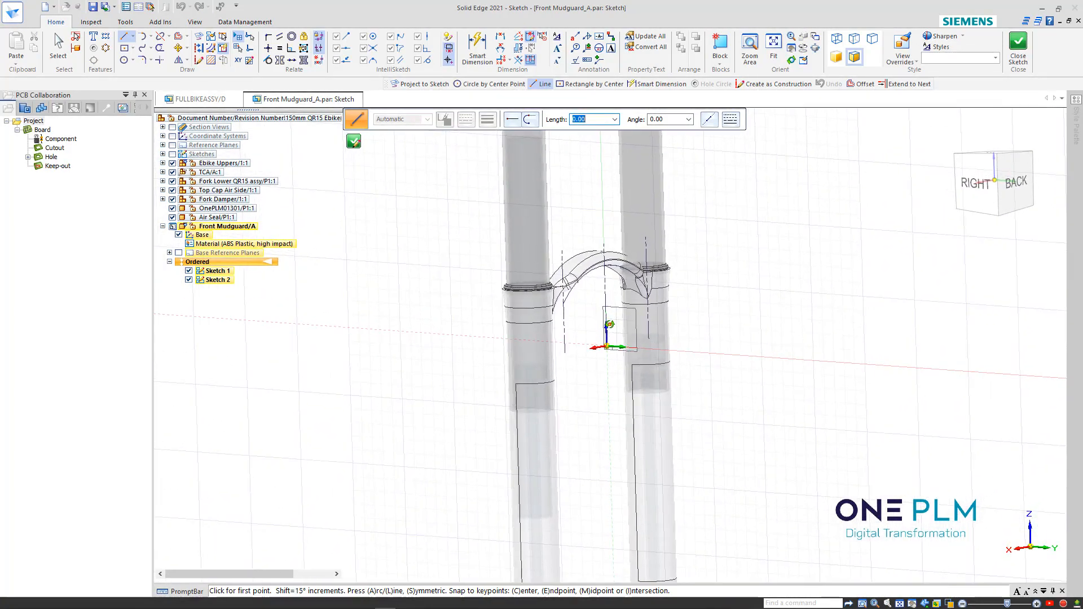
Sketch a three-point arc extending in front of and behind the fork, passing through the pierce point at the arch curve's apex.
left_click(151, 38)
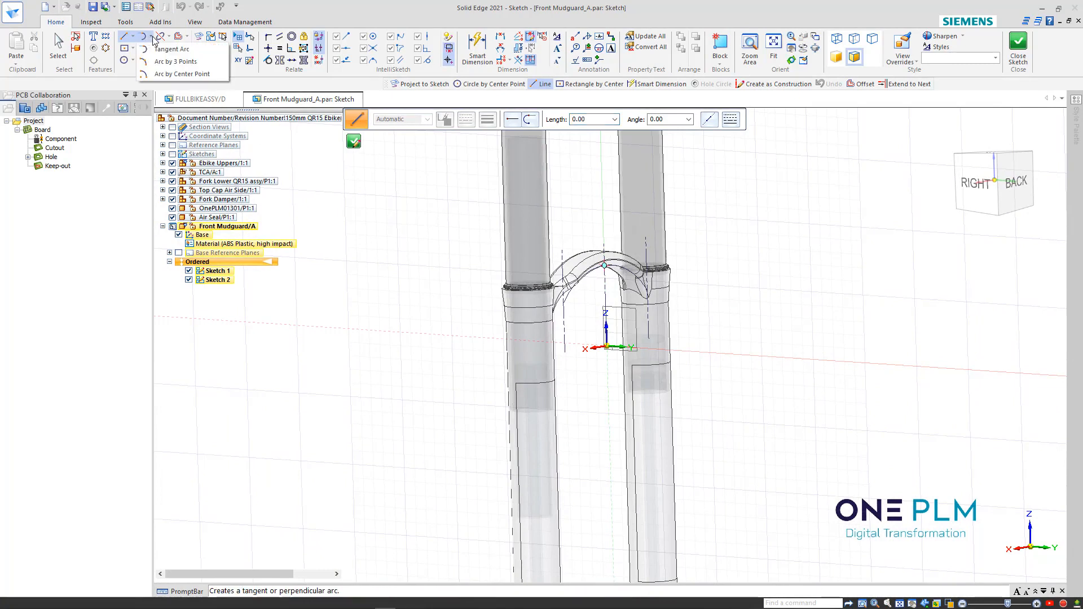
left_click(172, 62)
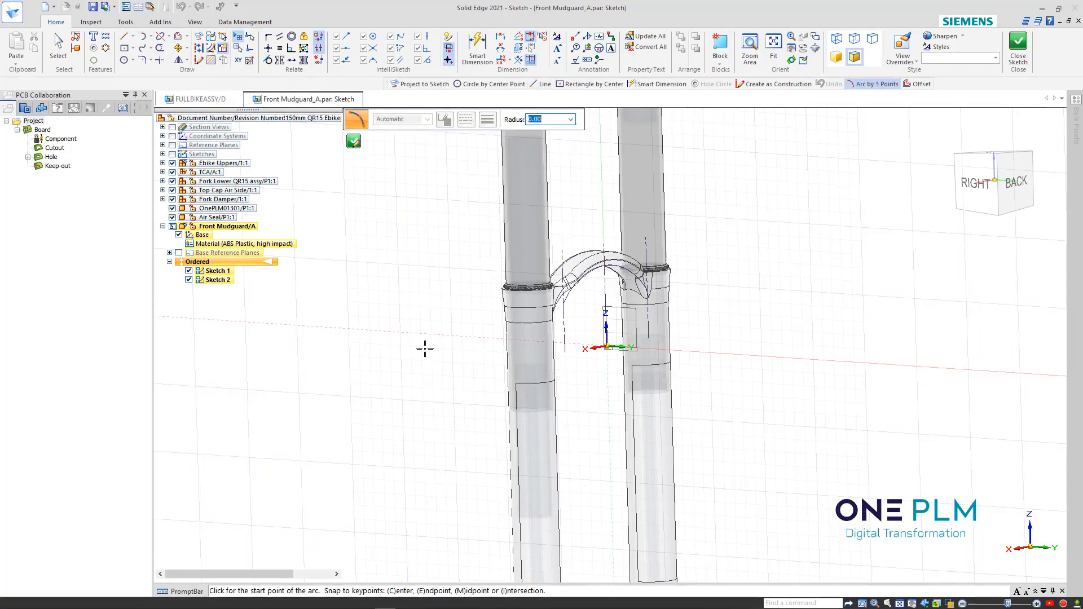
left_click(767, 334)
scroll(614, 273, "up", 5)
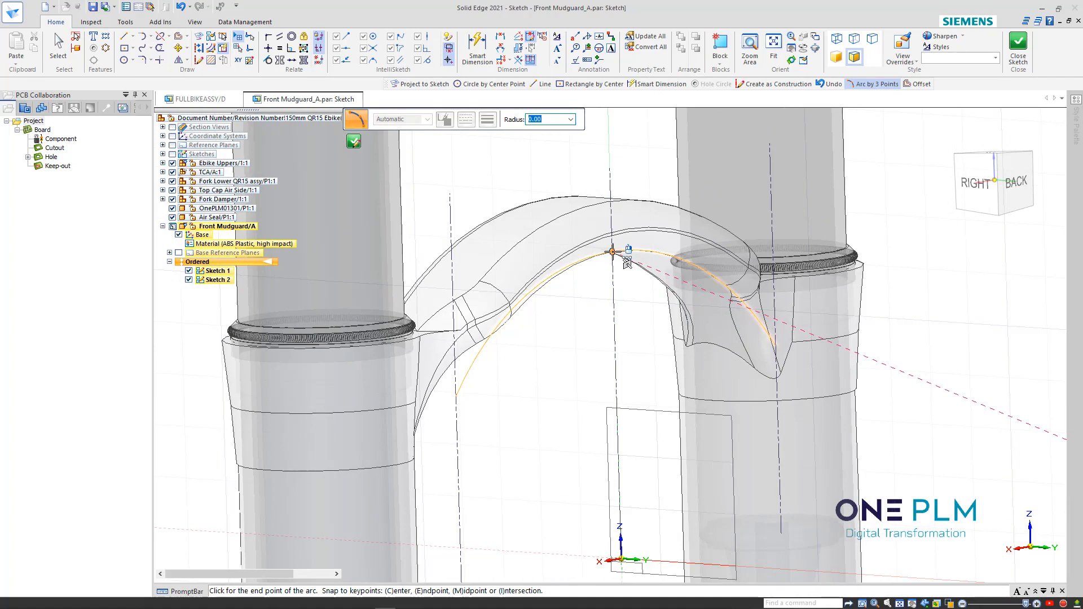
right_click(613, 252)
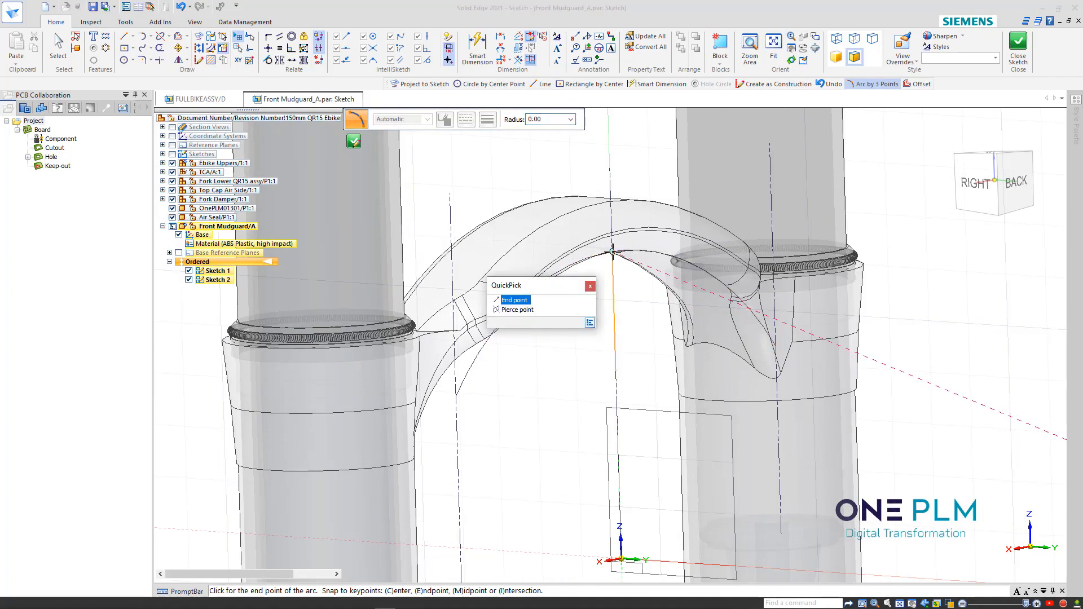
left_click(521, 309)
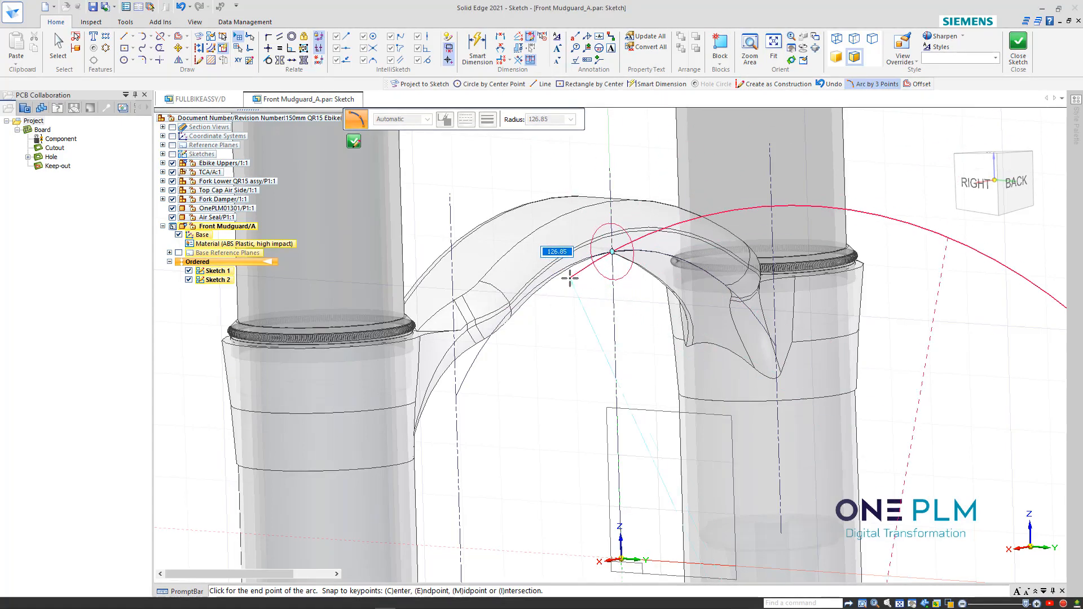
scroll(602, 260, "down", 3)
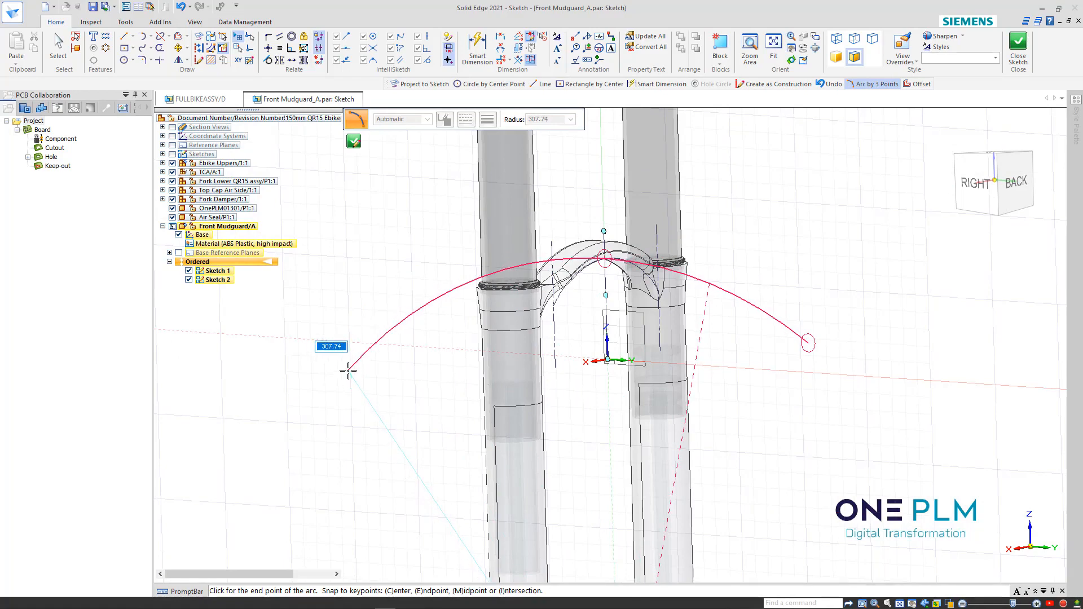
key("ctrl+r")
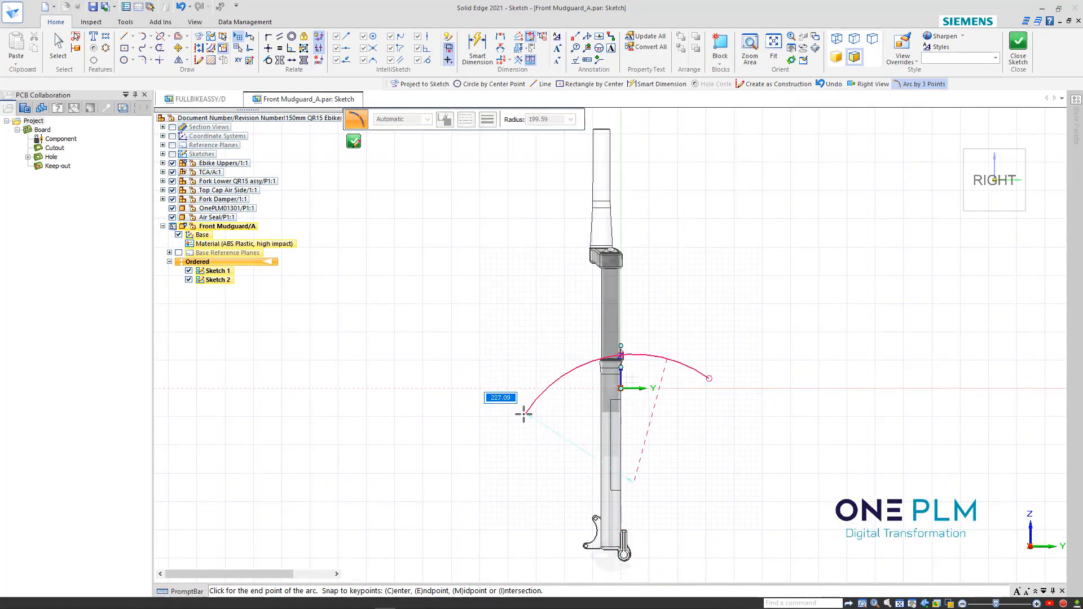
left_click(508, 400)
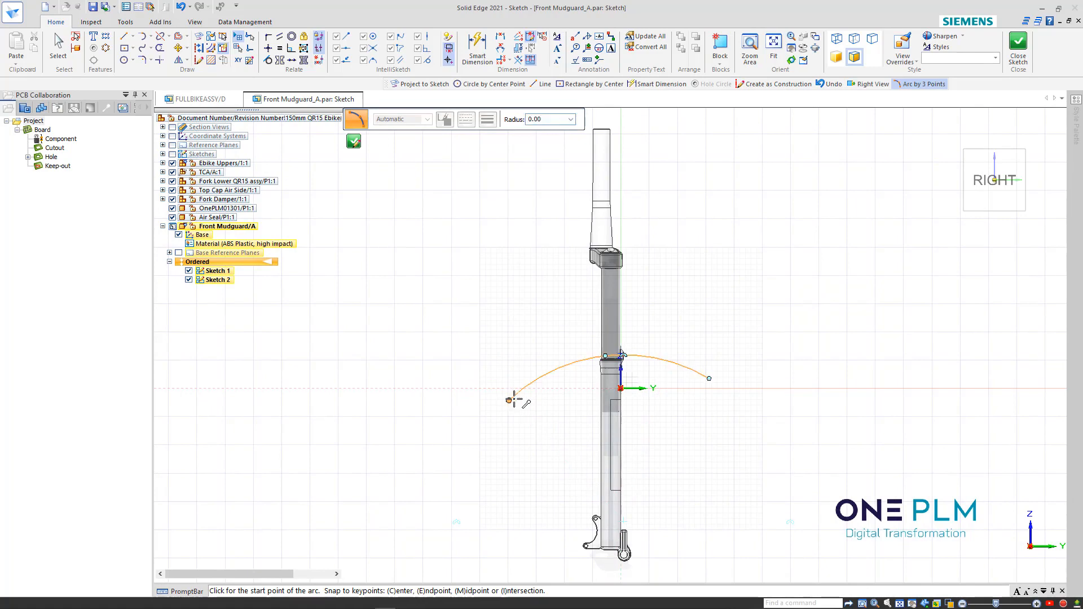
Project the circular edge of the wheel axle mount at the fork's lower end into the sketch, without offset.
scroll(676, 468, "down", 2)
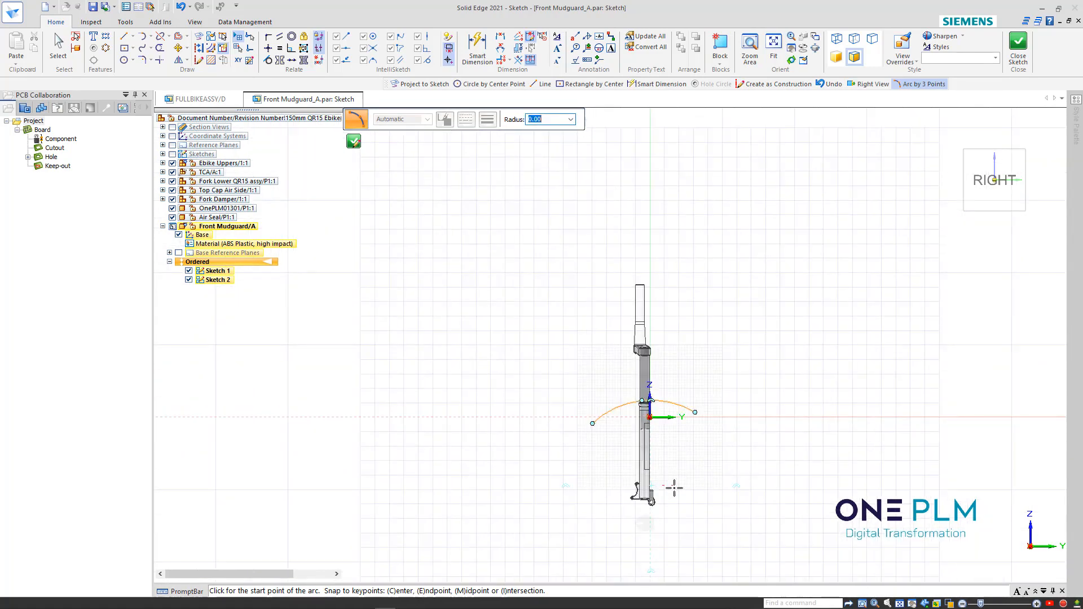
scroll(674, 486, "up", 8)
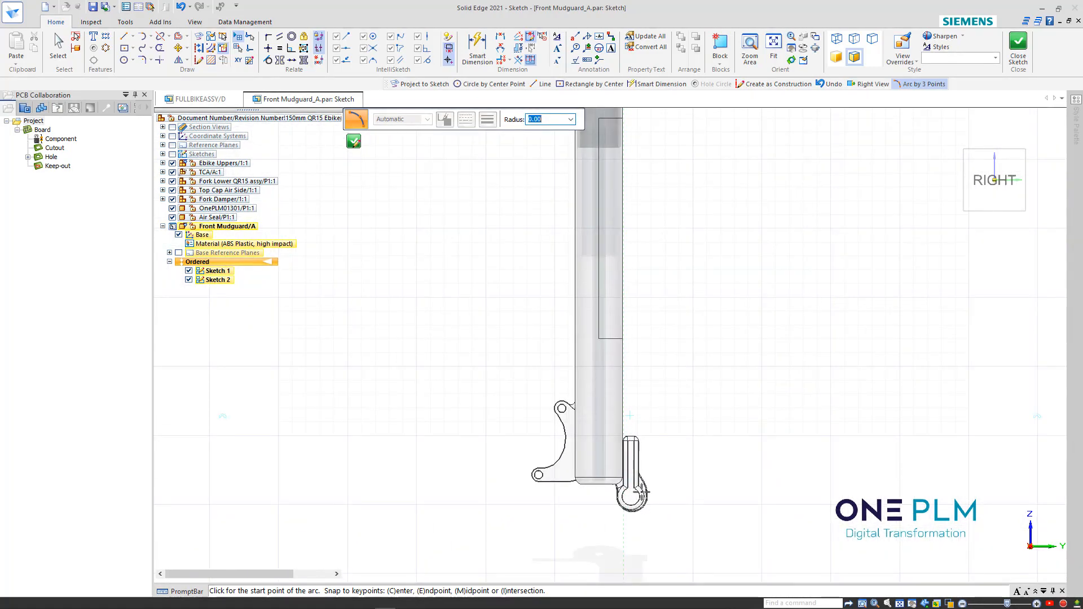
scroll(641, 492, "down", 2)
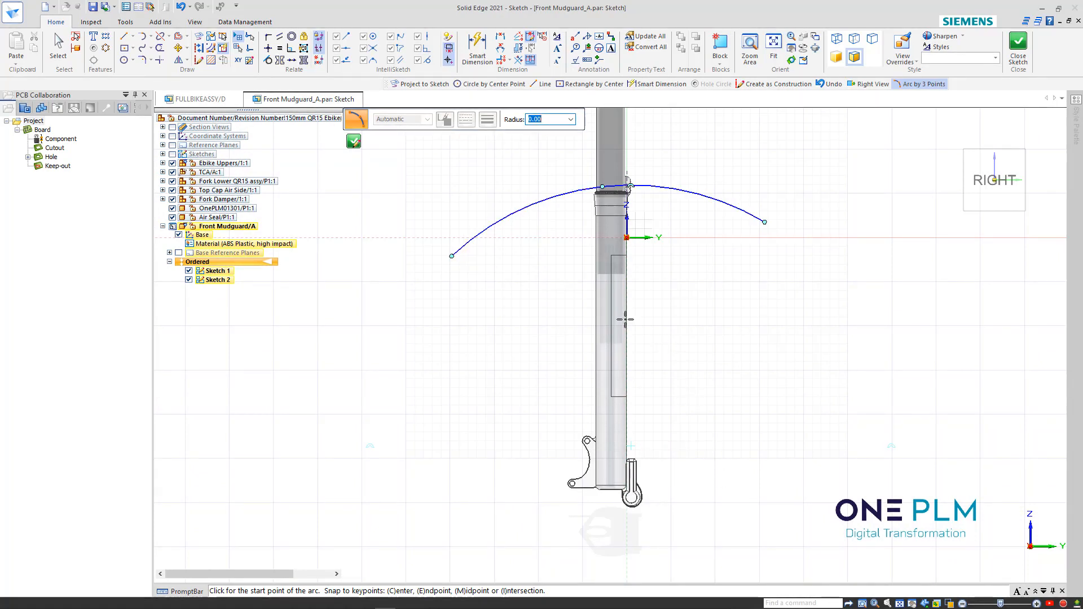
left_click(200, 38)
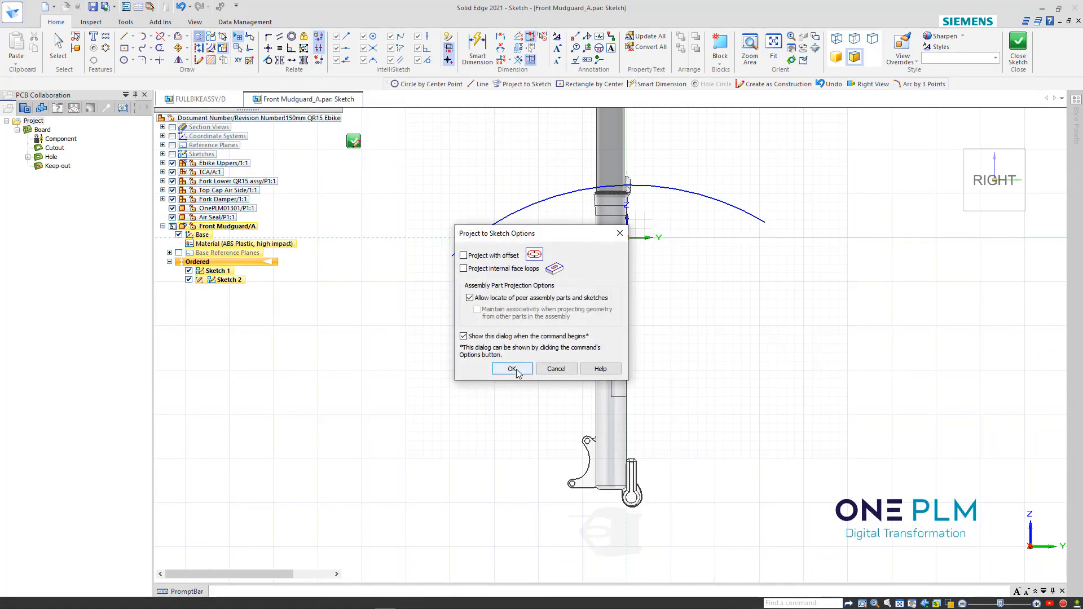
left_click(511, 369)
scroll(640, 511, "up", 3)
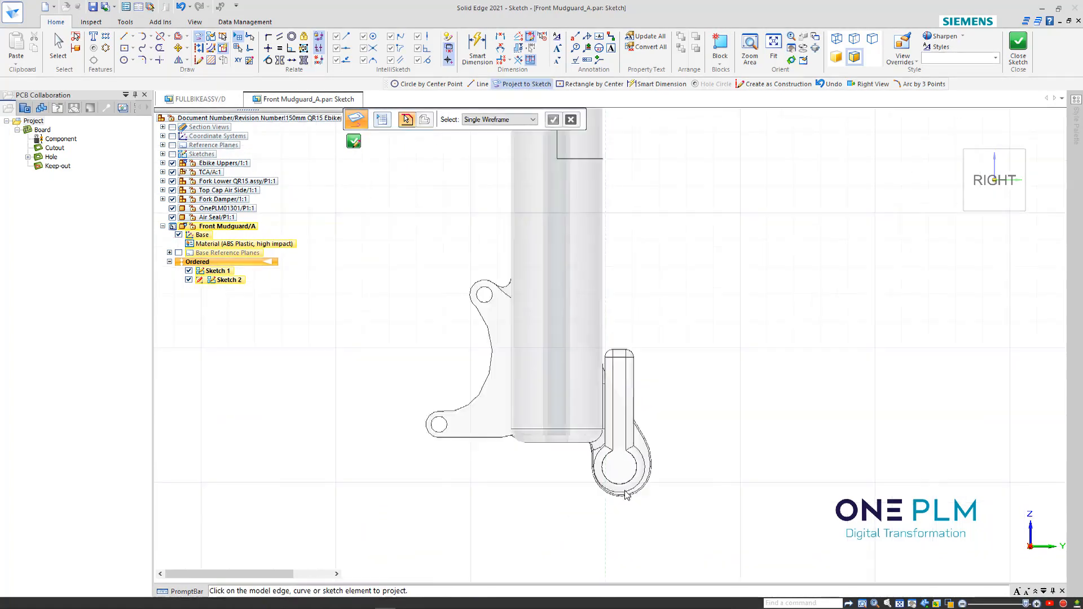
left_click(650, 454)
scroll(701, 430, "down", 3)
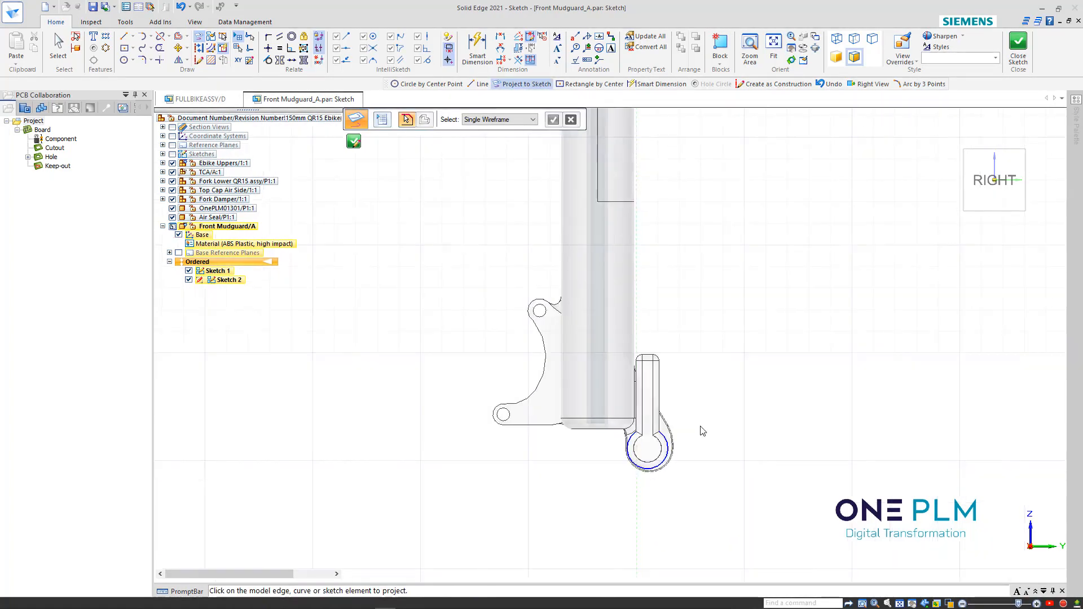
Lock the projected axle mount edge with a lock relationship.
left_click(320, 51)
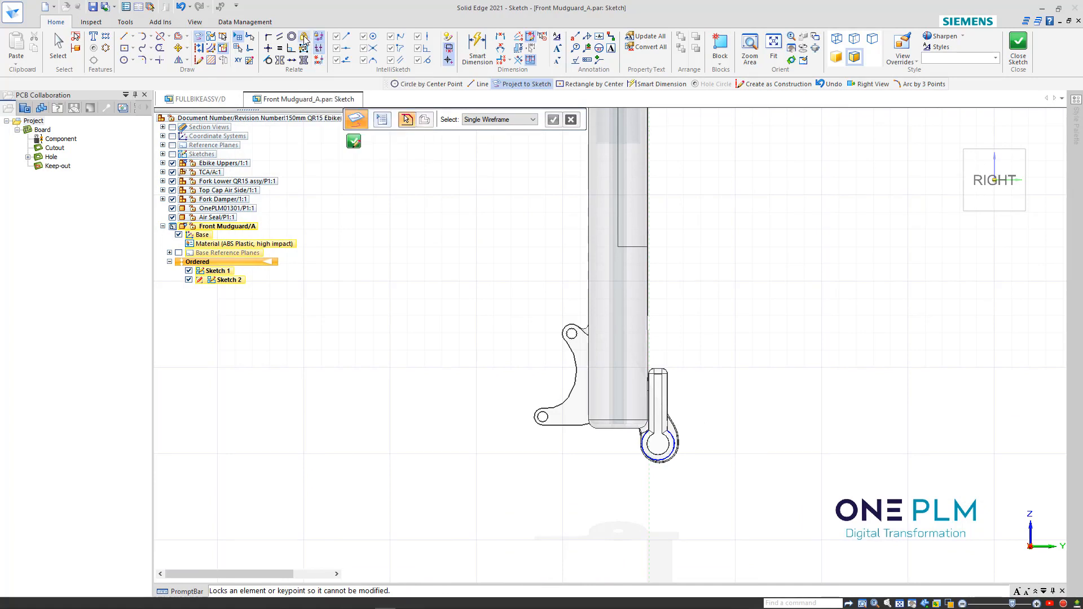
scroll(688, 442, "up", 2)
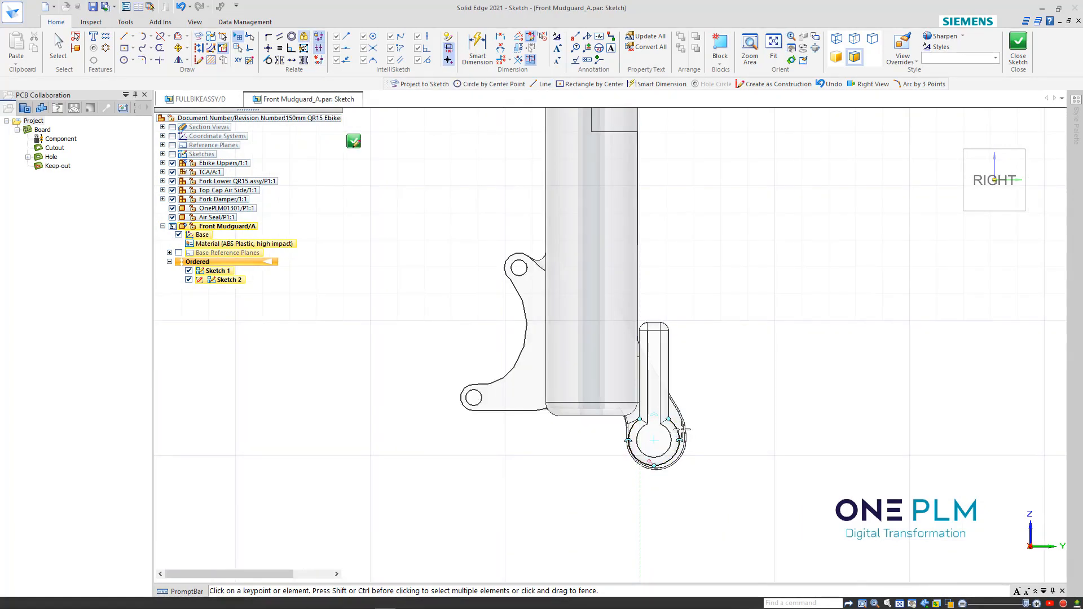
scroll(646, 468, "up", 2)
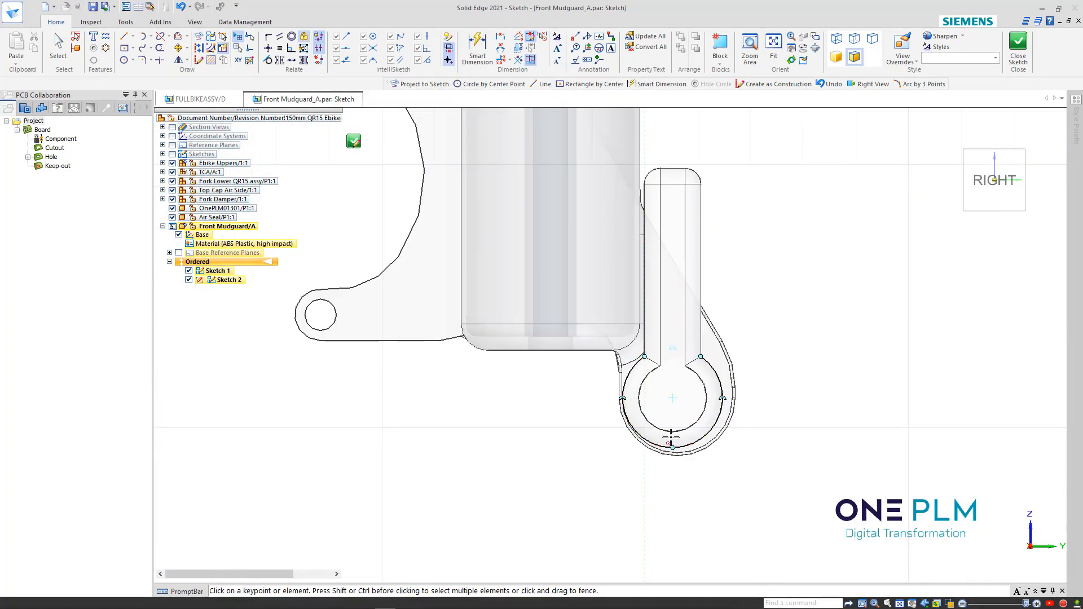
scroll(671, 447, "down", 5)
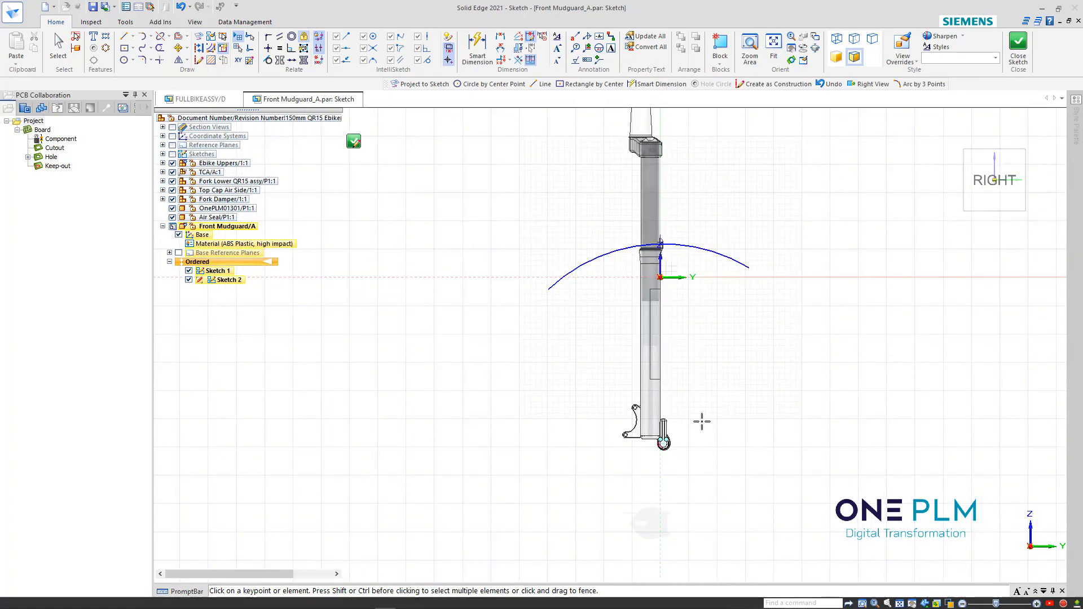
Make the large mudguard arc concentric with the projected axle mount edge.
left_click(292, 36)
left_click(557, 151)
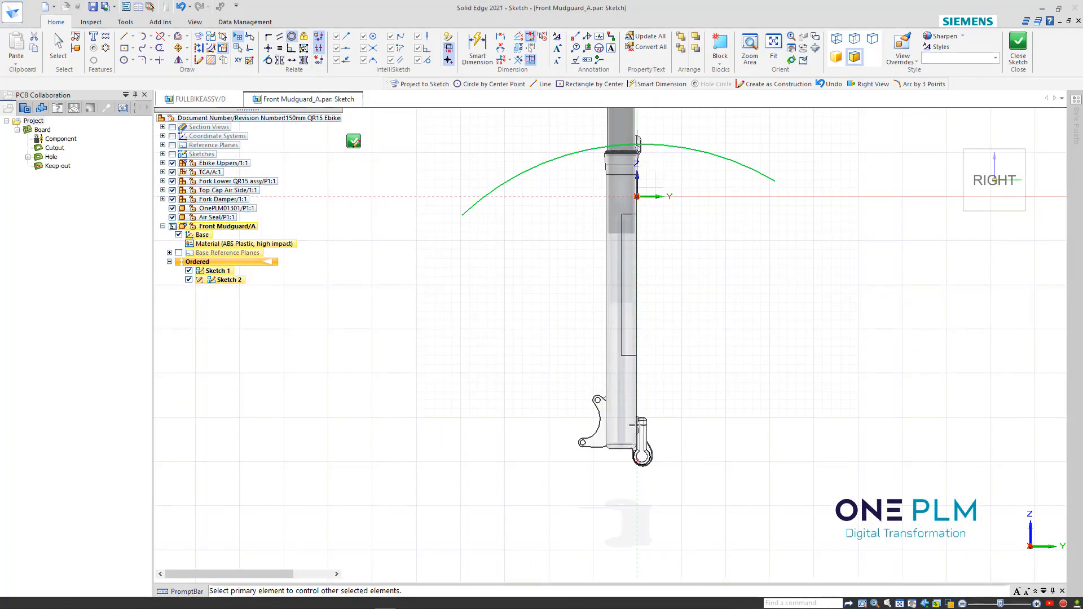
left_click(642, 457)
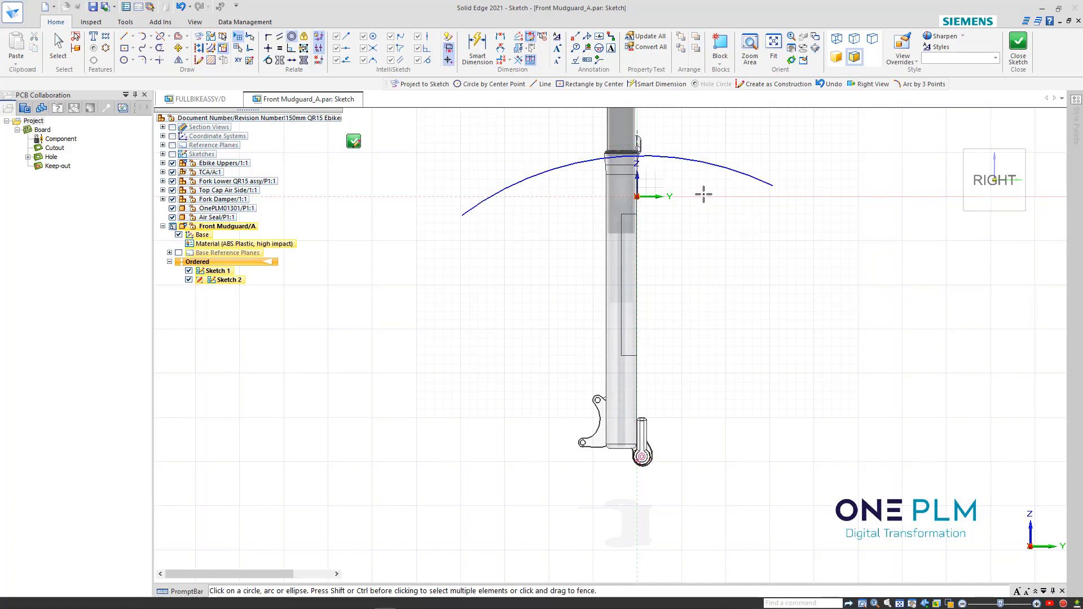
Dimension the horizontal distance from the sketch's vertical axis to the arc's end on the +Y side as 150 mm.
scroll(706, 221, "down", 2)
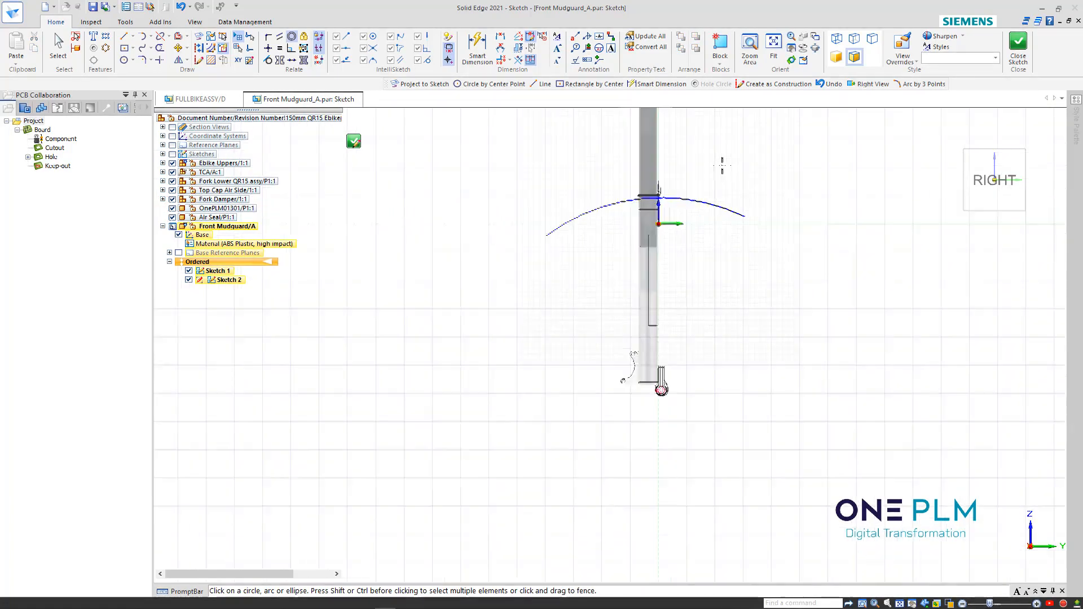
left_click(501, 37)
left_click(566, 291)
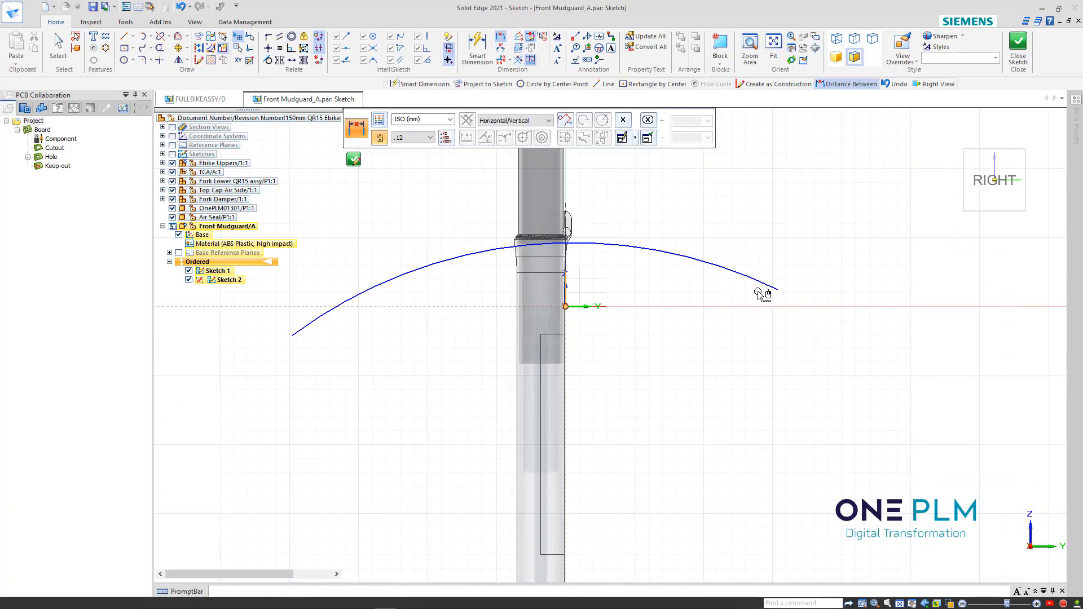
left_click(777, 289)
left_click(716, 366)
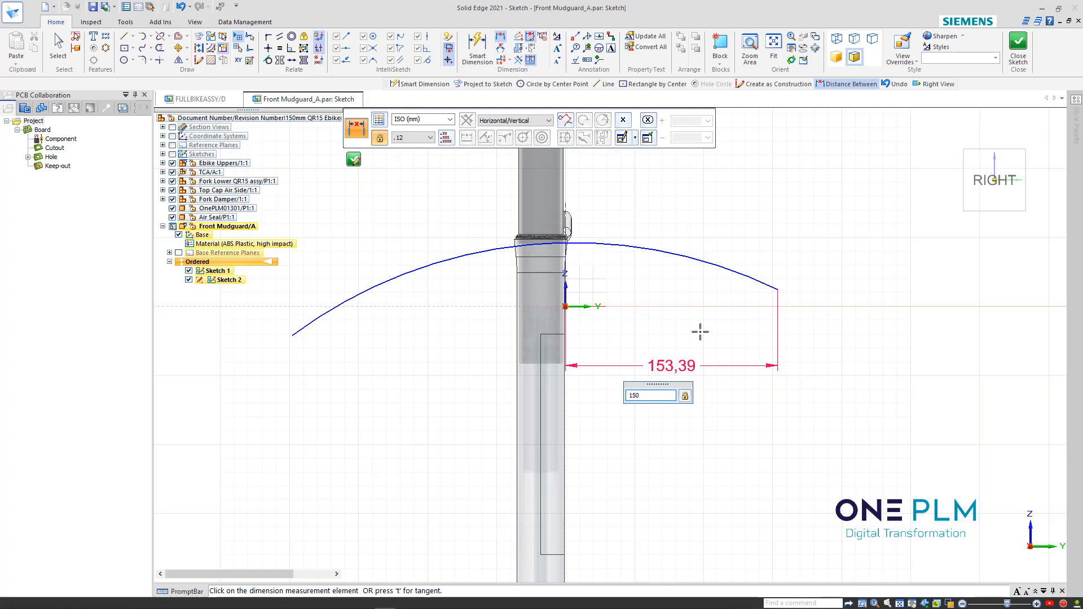
key("Return")
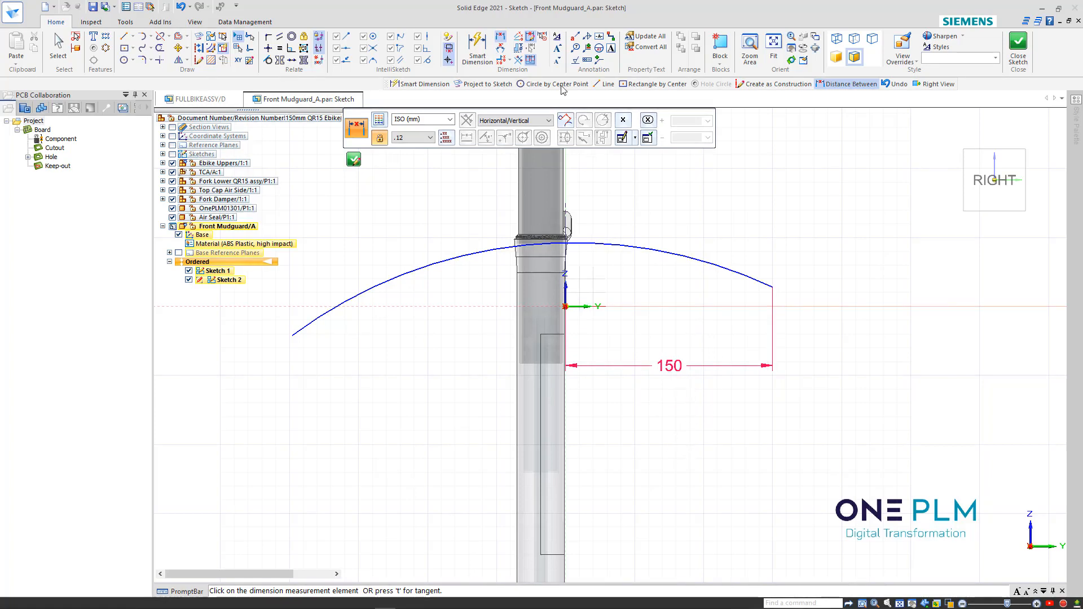
Dimension the horizontal distance from the sketch's vertical axis to the arc's opposite end as 225 mm.
left_click(501, 36)
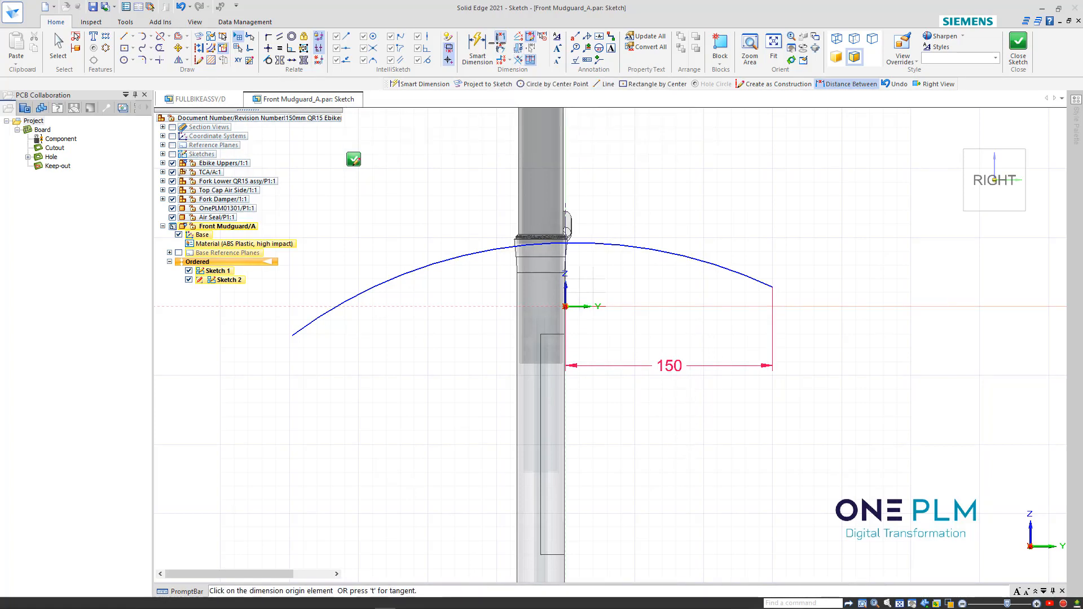
left_click(565, 294)
left_click(291, 336)
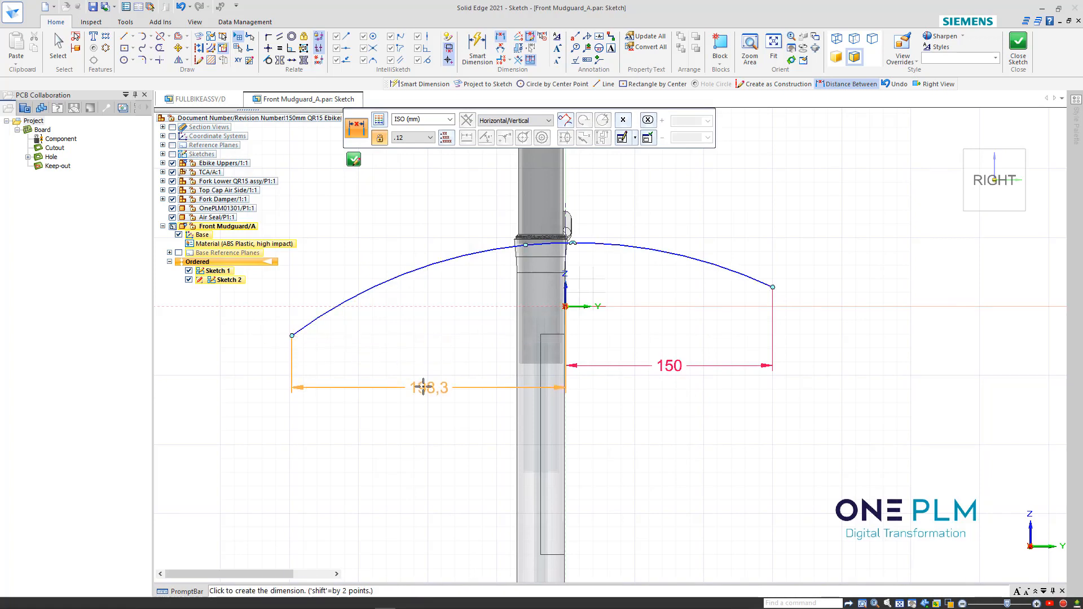
left_click(421, 385)
type("225")
key("Return")
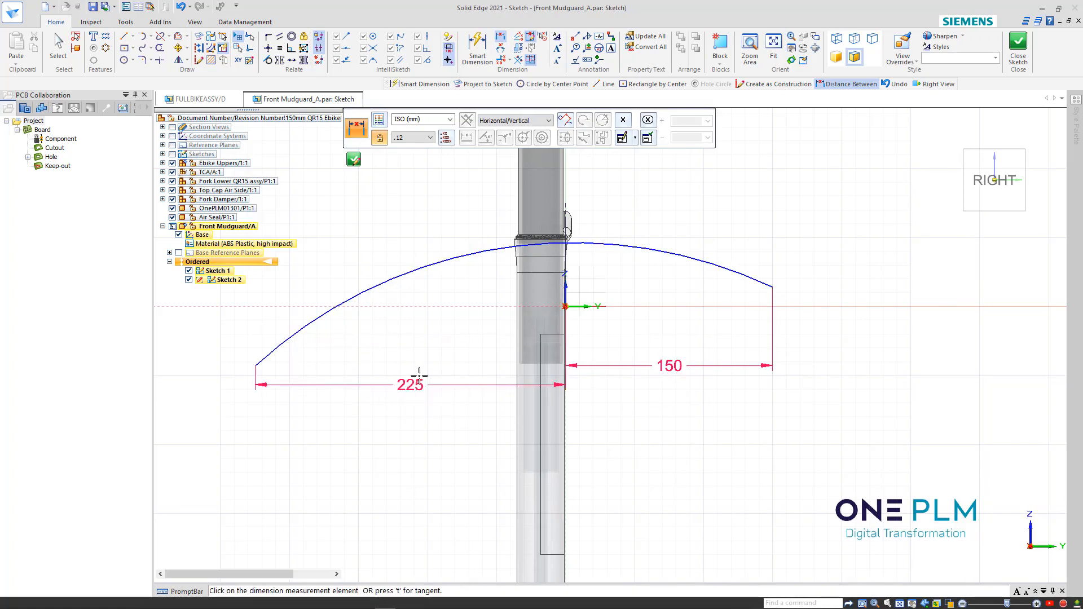
scroll(456, 346, "down", 3)
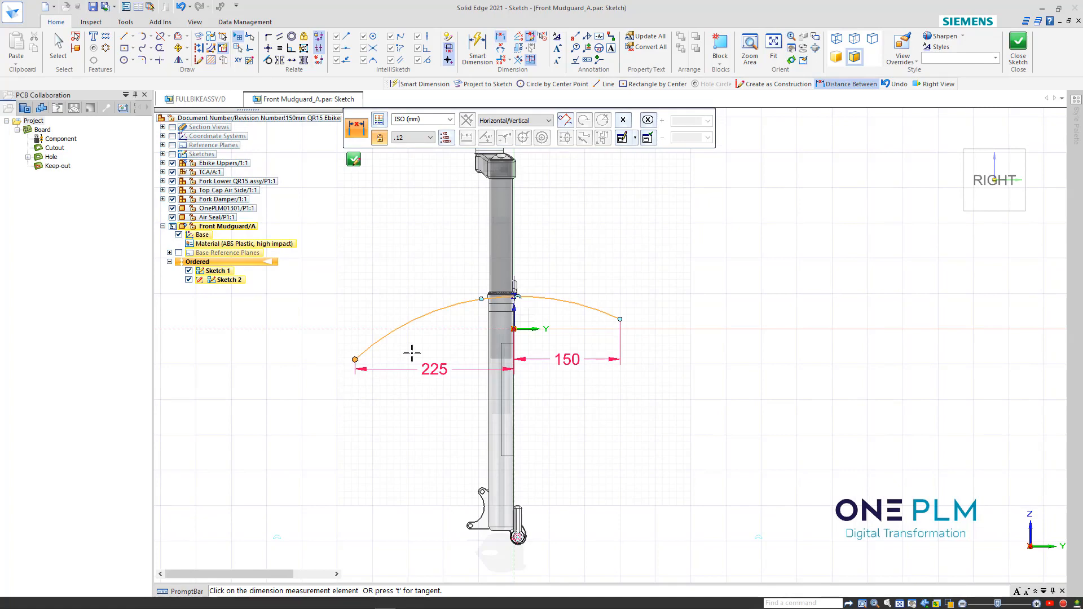
scroll(411, 354, "down", 1)
scroll(532, 295, "up", 2)
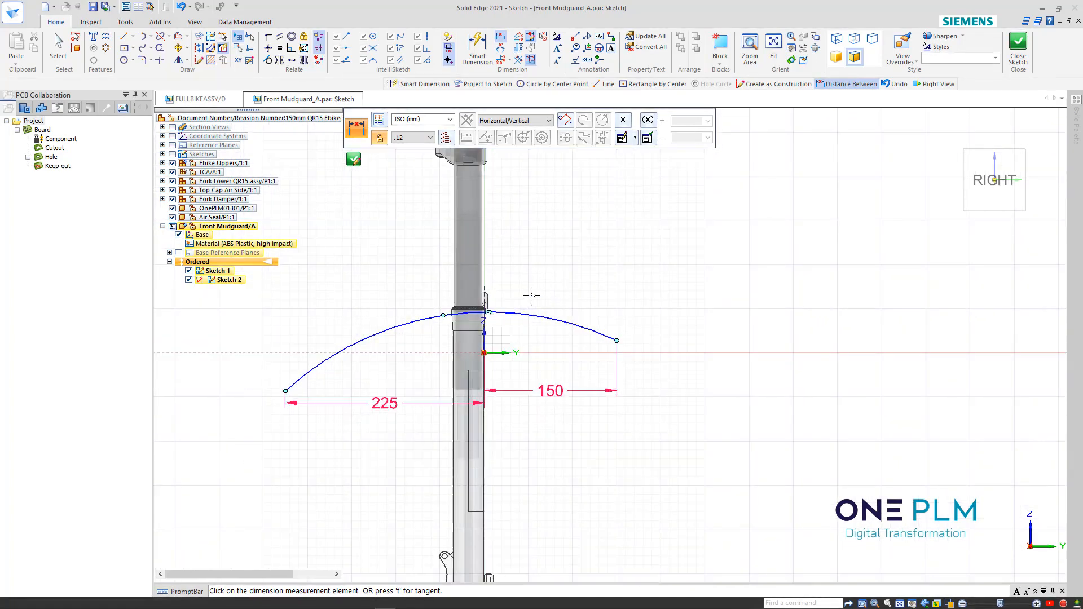
scroll(562, 313, "down", 3)
scroll(537, 331, "up", 3)
key("Escape")
Pull the arc's +Y endpoint downward to test whether the arc can still move.
scroll(594, 318, "down", 3)
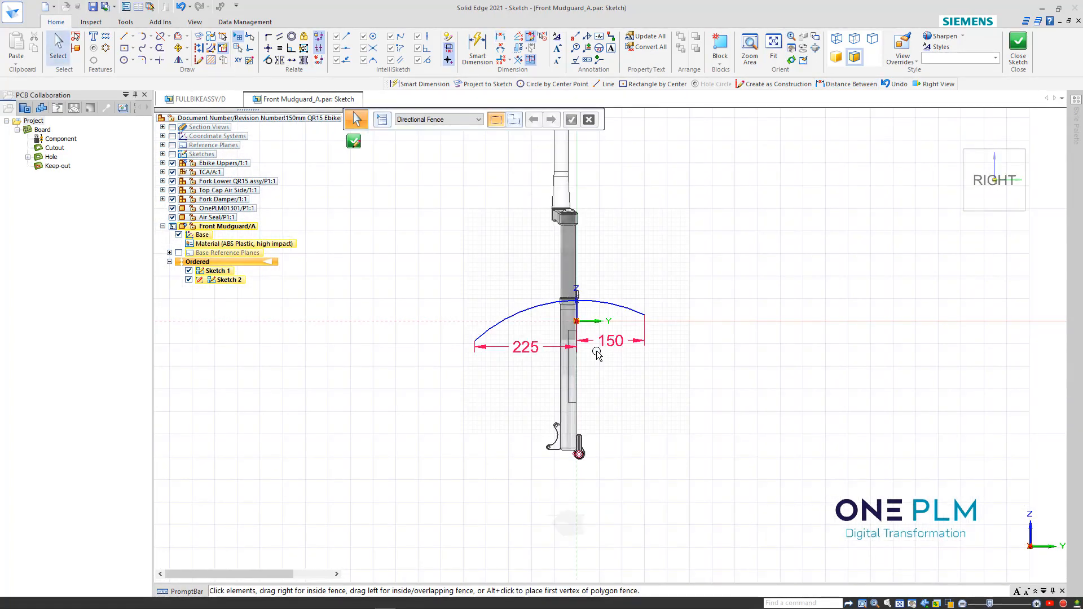
scroll(592, 317, "up", 3)
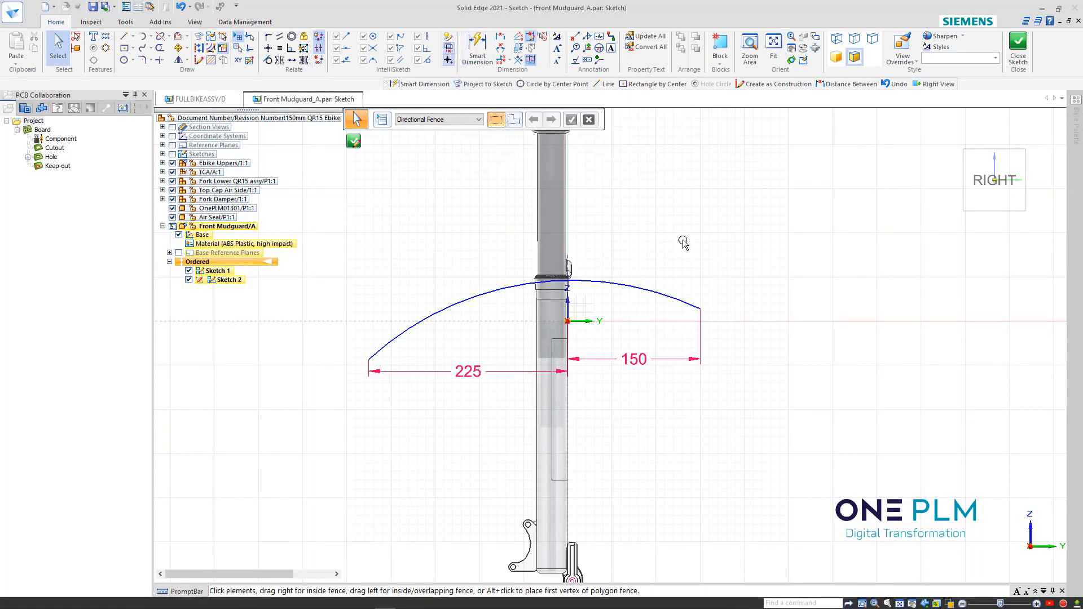
scroll(683, 253, "down", 3)
scroll(638, 282, "up", 3)
left_click(662, 270)
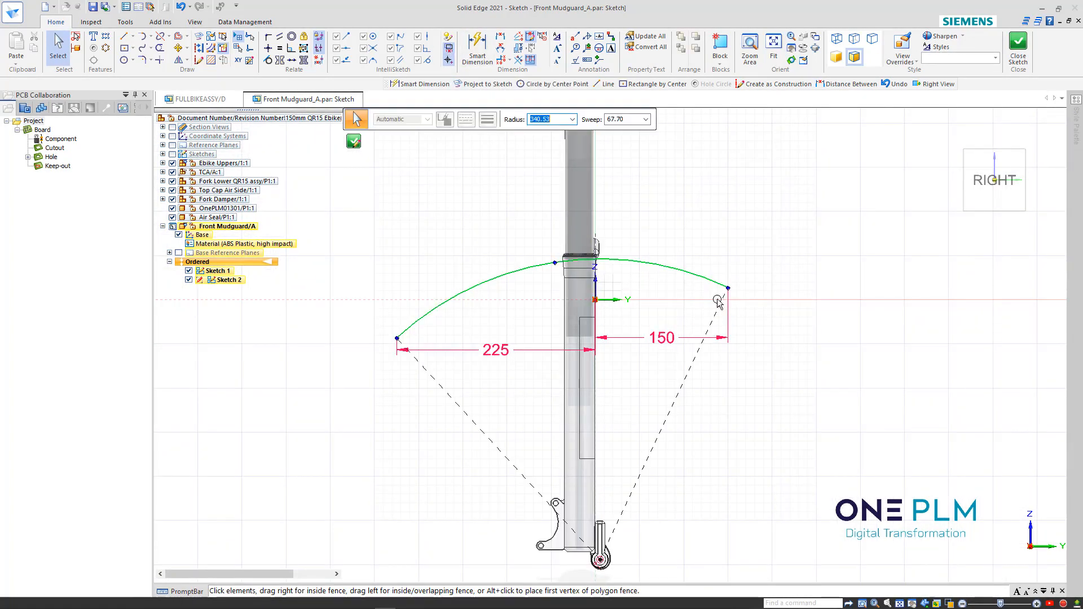
left_click_drag(727, 287, 735, 307)
left_click(660, 232)
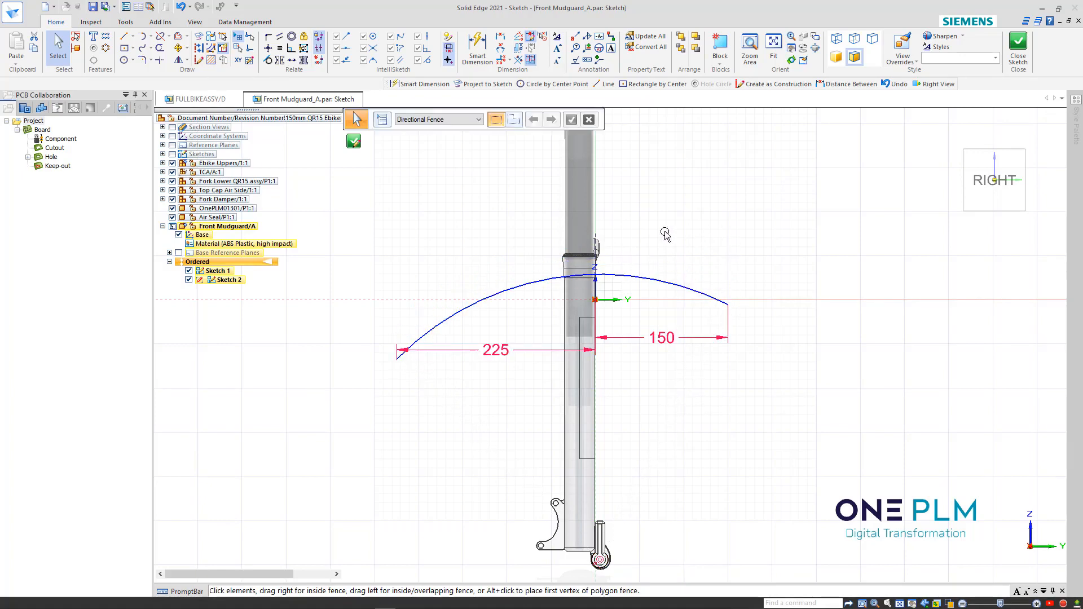
scroll(648, 231, "up", 2)
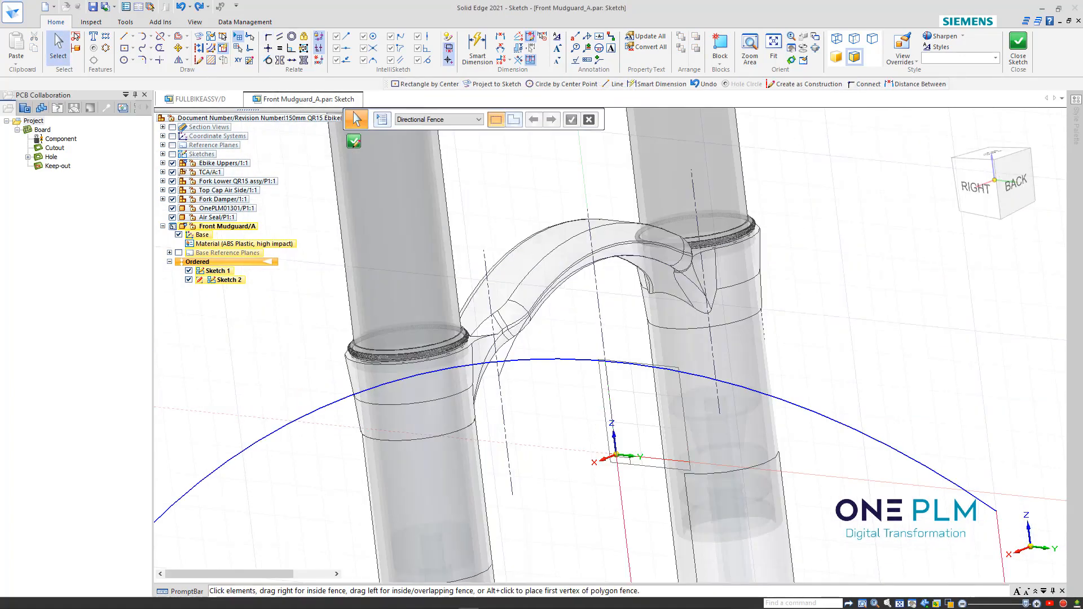
Connect the mudguard arc to the end point of the vertical line at the arch curve's apex.
left_click(269, 39)
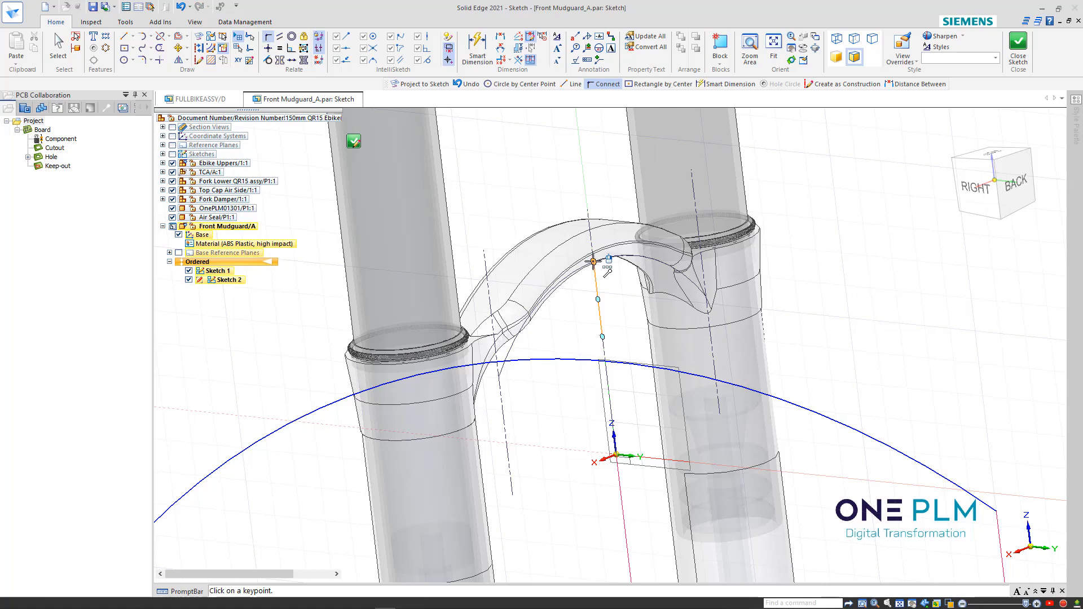
right_click(594, 261)
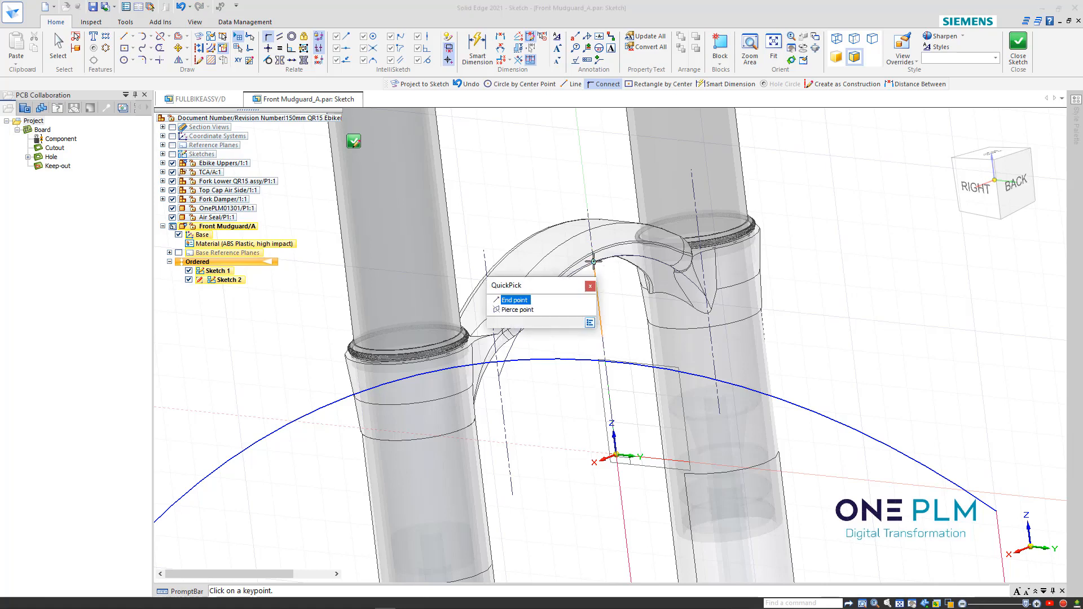
left_click(537, 304)
left_click(565, 361)
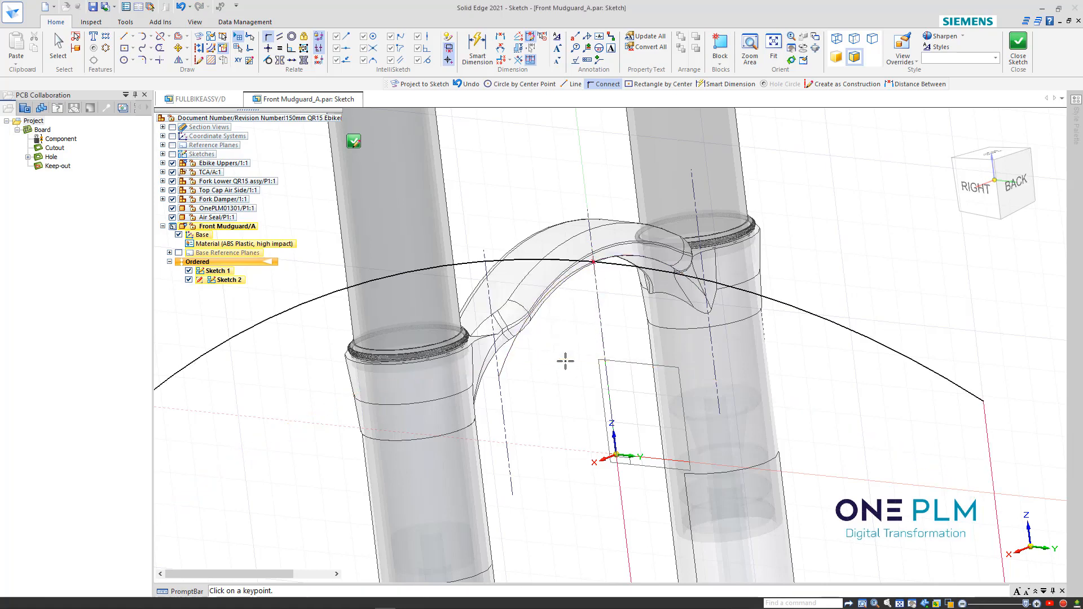
Close the side-view arc sketch, name it "Sweep" and finish it.
scroll(565, 361, "down", 5)
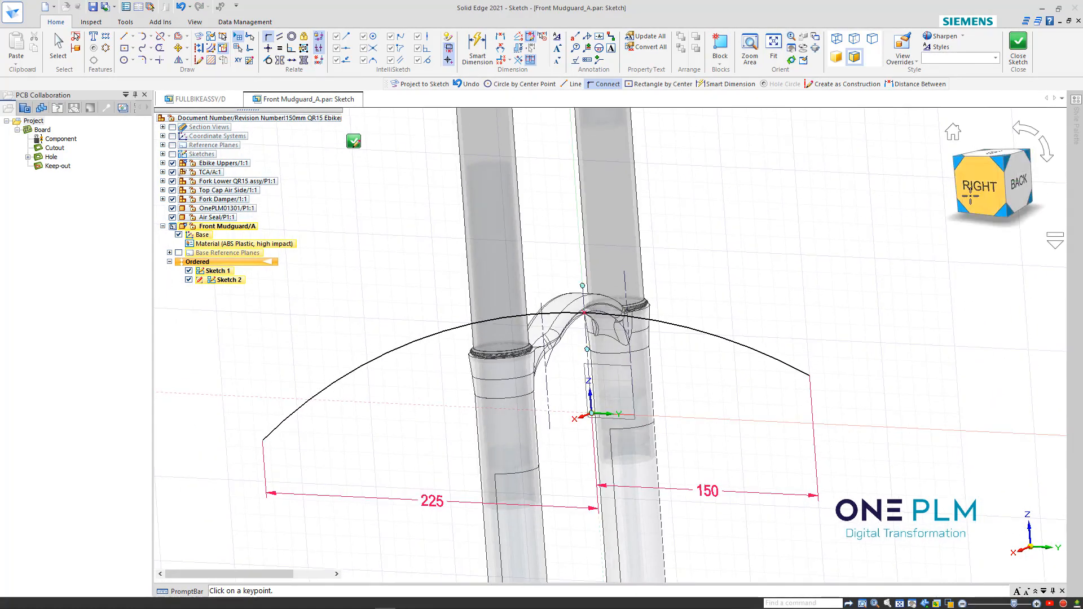
left_click(970, 195)
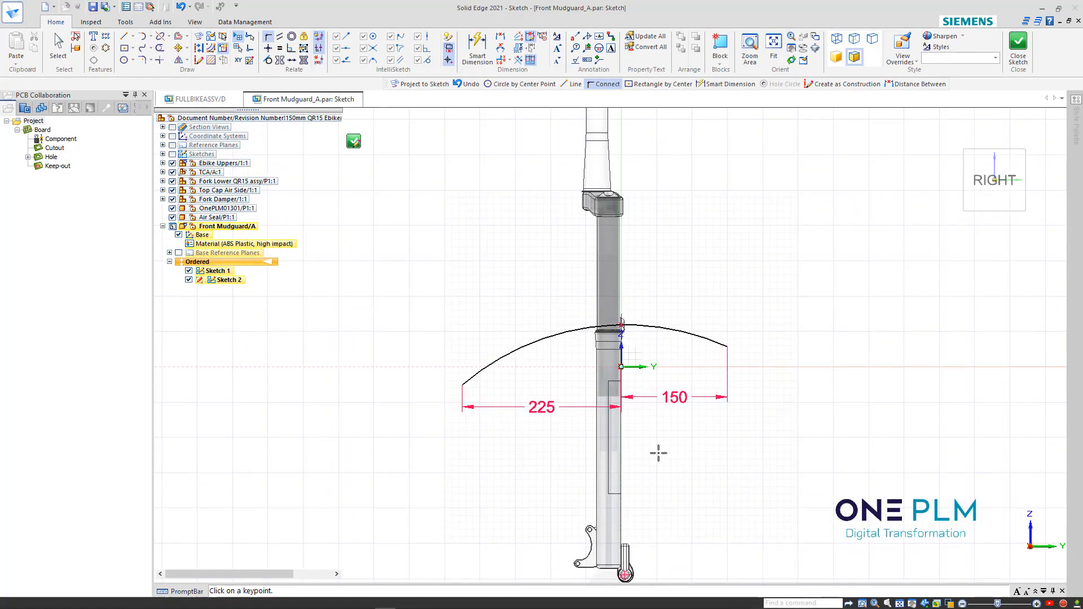
left_click(1017, 43)
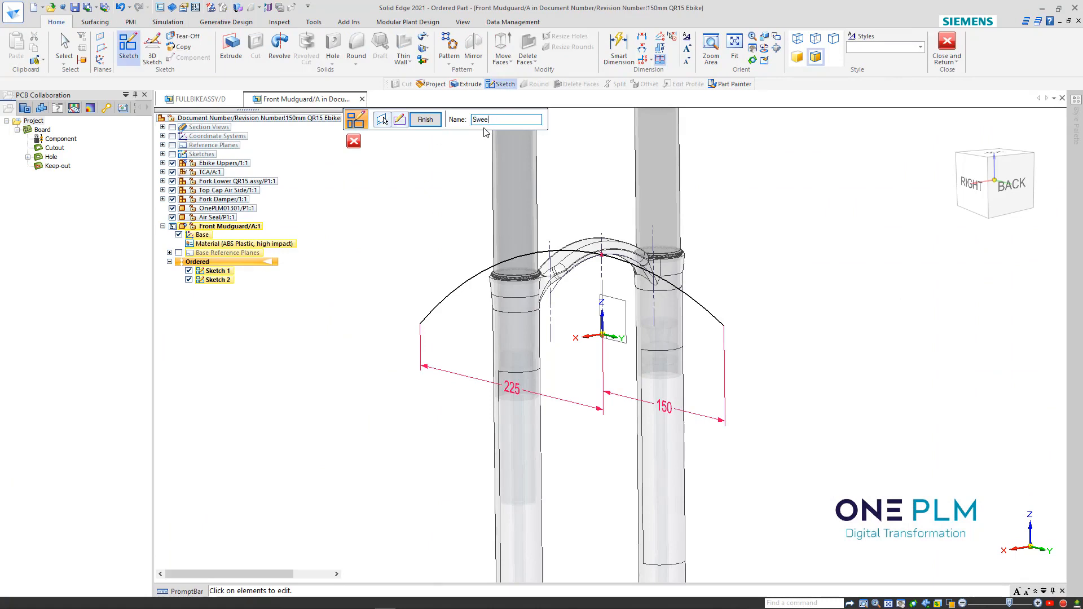
left_click(425, 120)
left_click(425, 121)
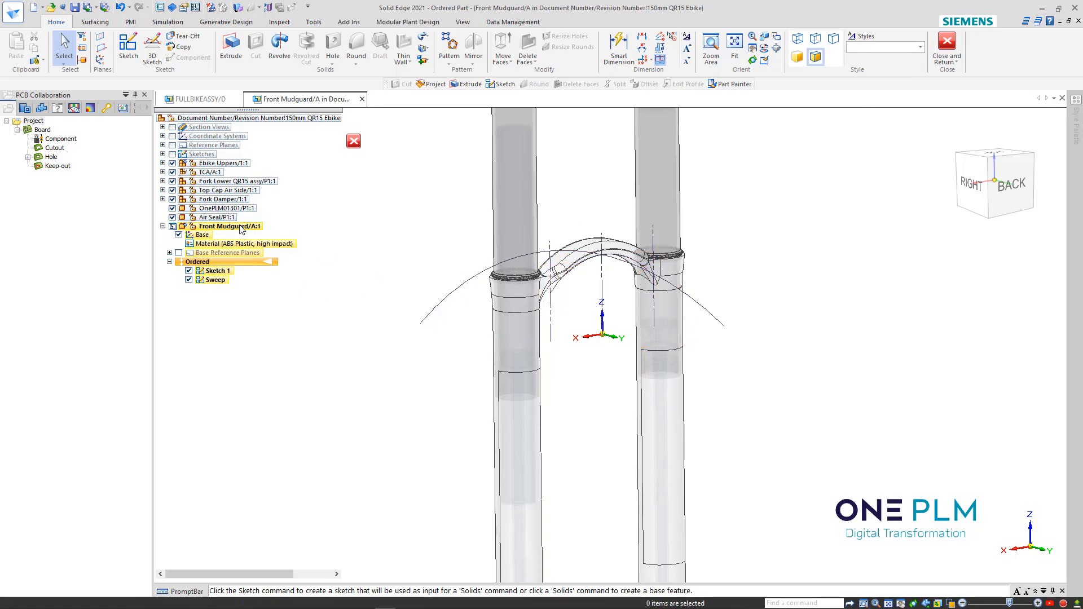
Start a BlueSurf surface and accept the arch curve under the fork brace as its cross section.
middle_click_drag(359, 256, 379, 243)
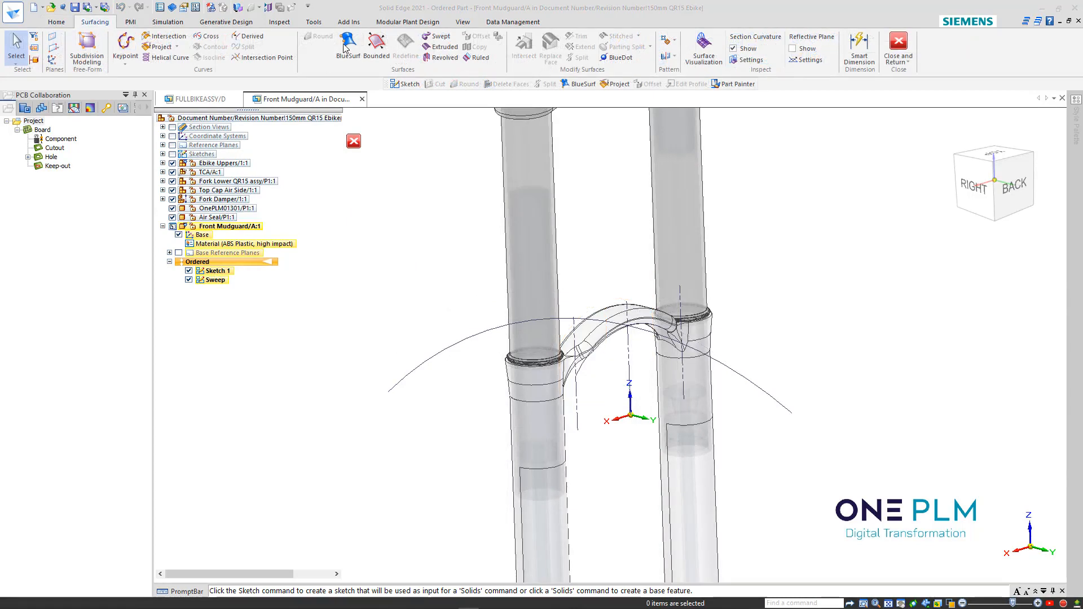
left_click(347, 45)
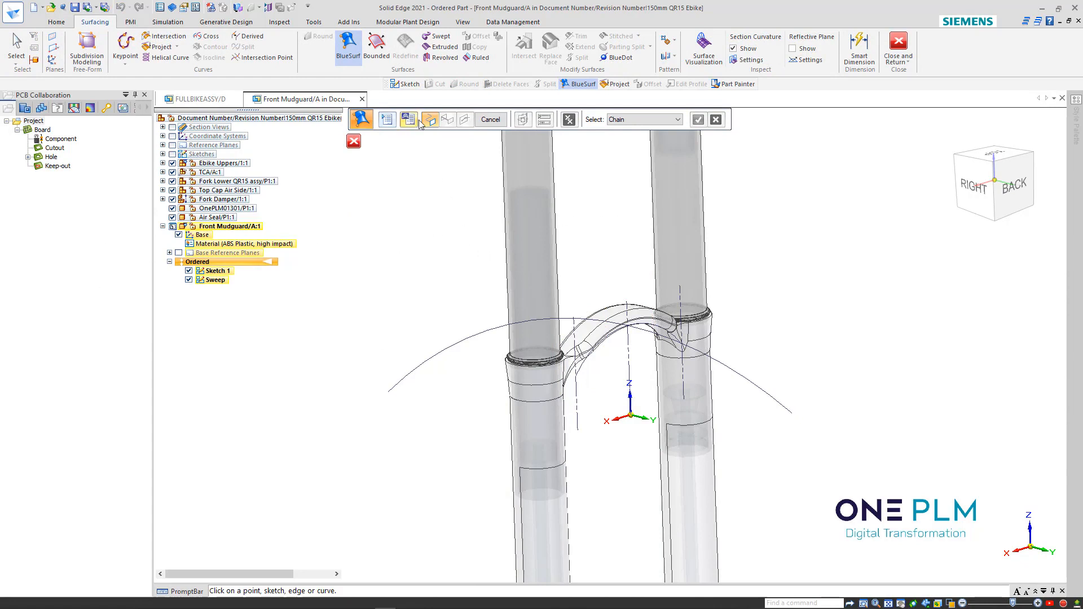
left_click(623, 332)
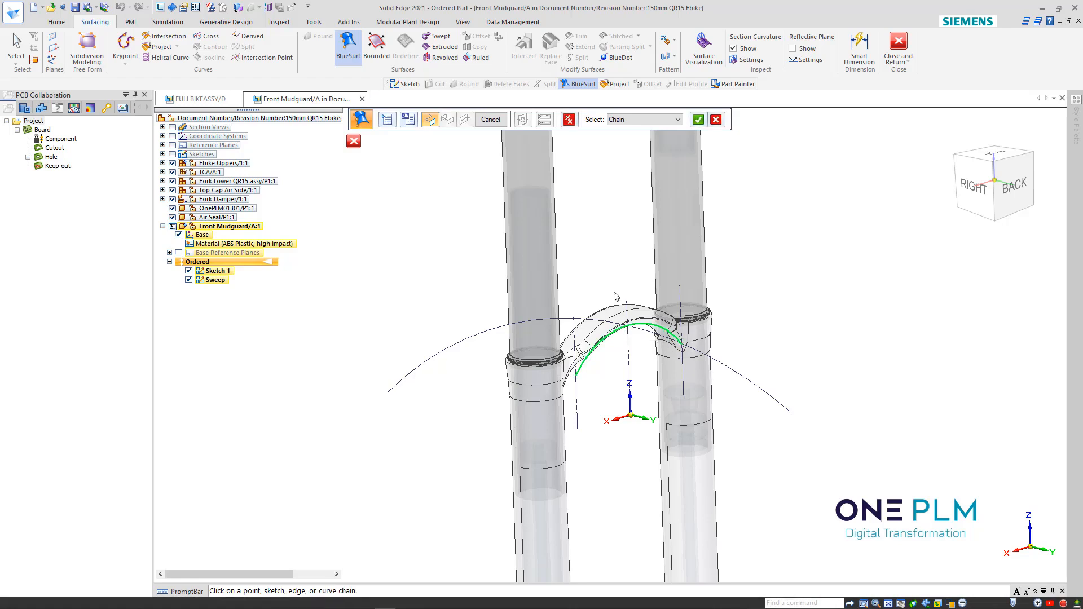
left_click(697, 119)
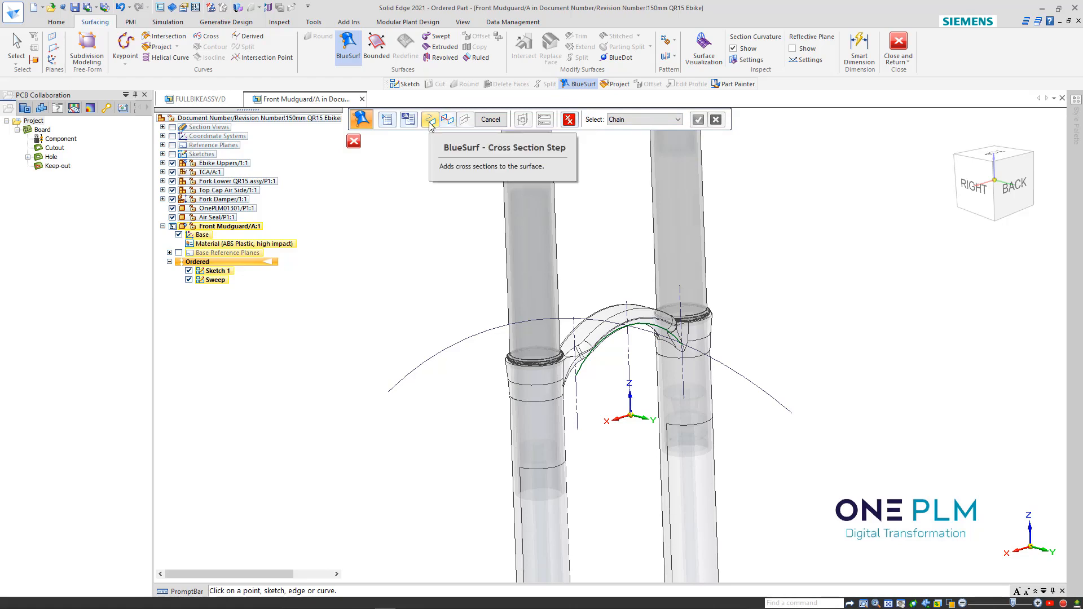
left_click(429, 121)
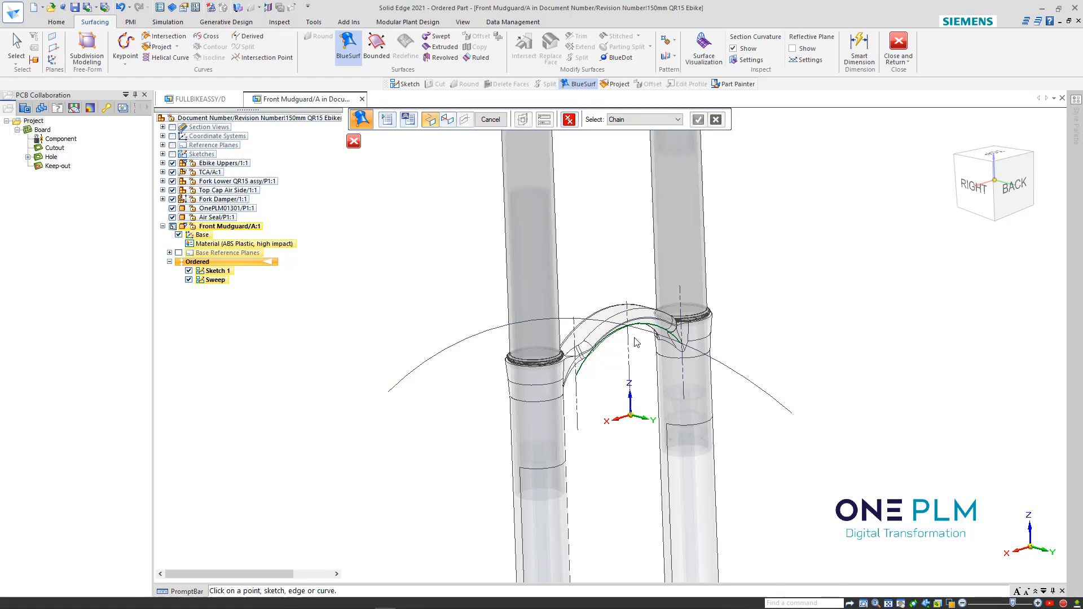
Add the long arc of the Sweep sketch as the guide curve of the BlueSurf surface.
left_click(447, 121)
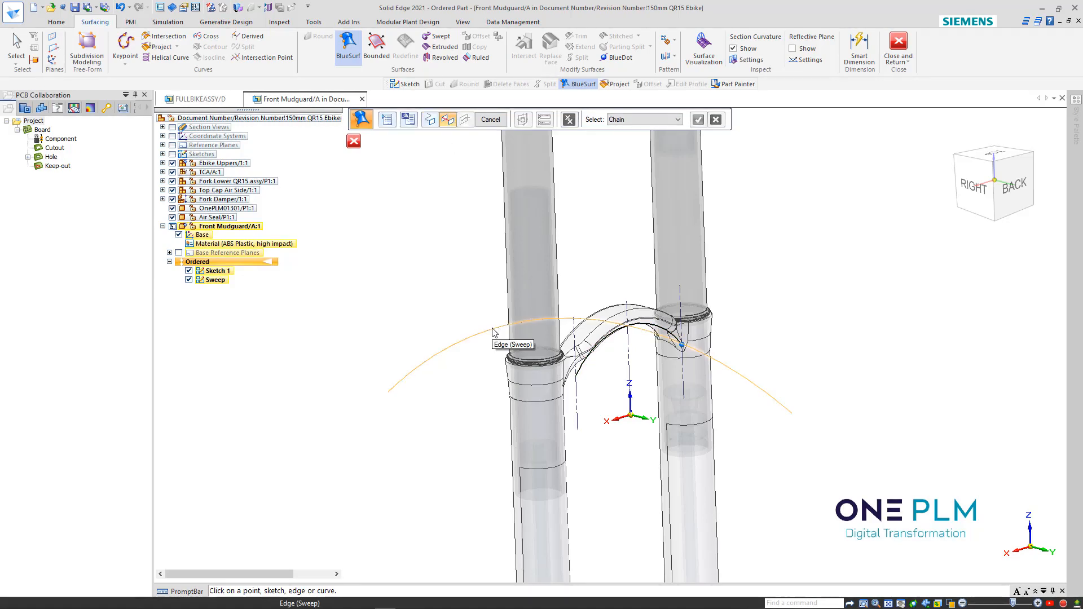
middle_click_drag(493, 332, 567, 321)
left_click(574, 315)
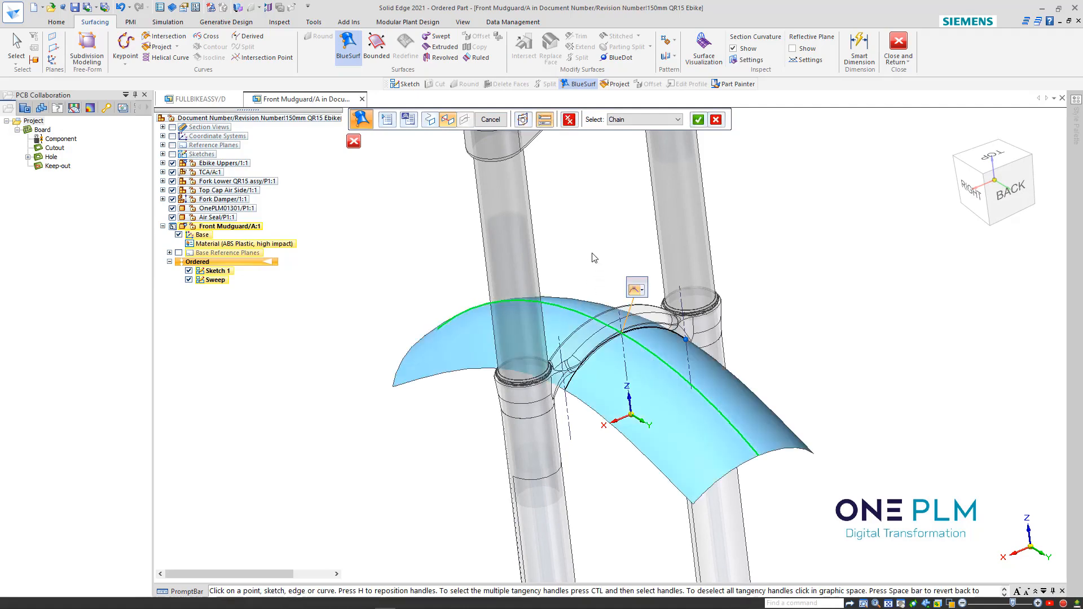
Set the arch cross section's tangency to Normal to Section and accept the guide curve.
middle_click_drag(611, 232, 762, 240)
key("ctrl+r")
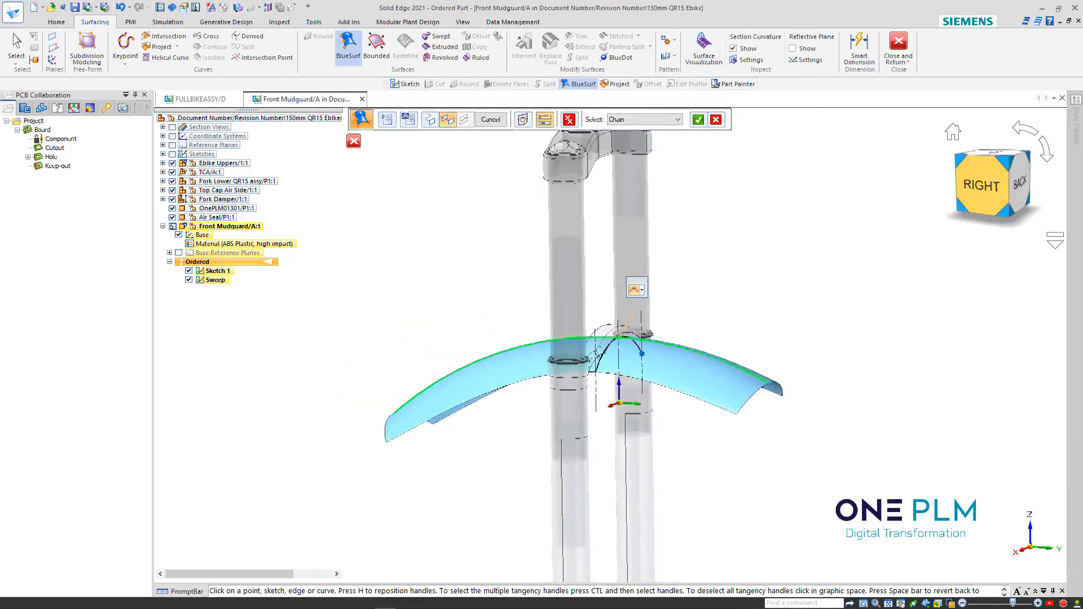
scroll(656, 373, "up", 5)
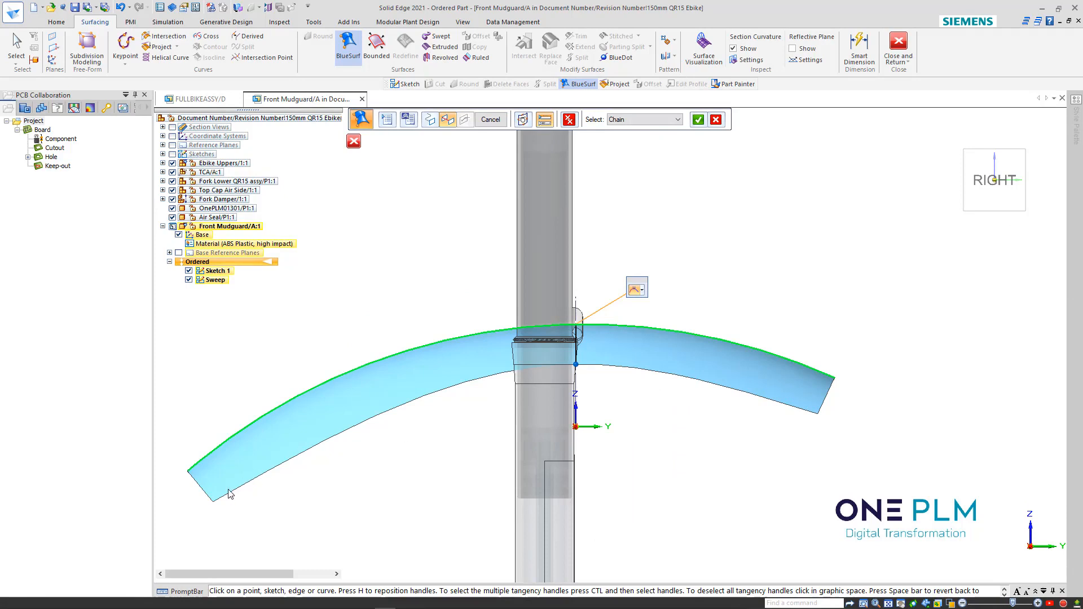
left_click(642, 292)
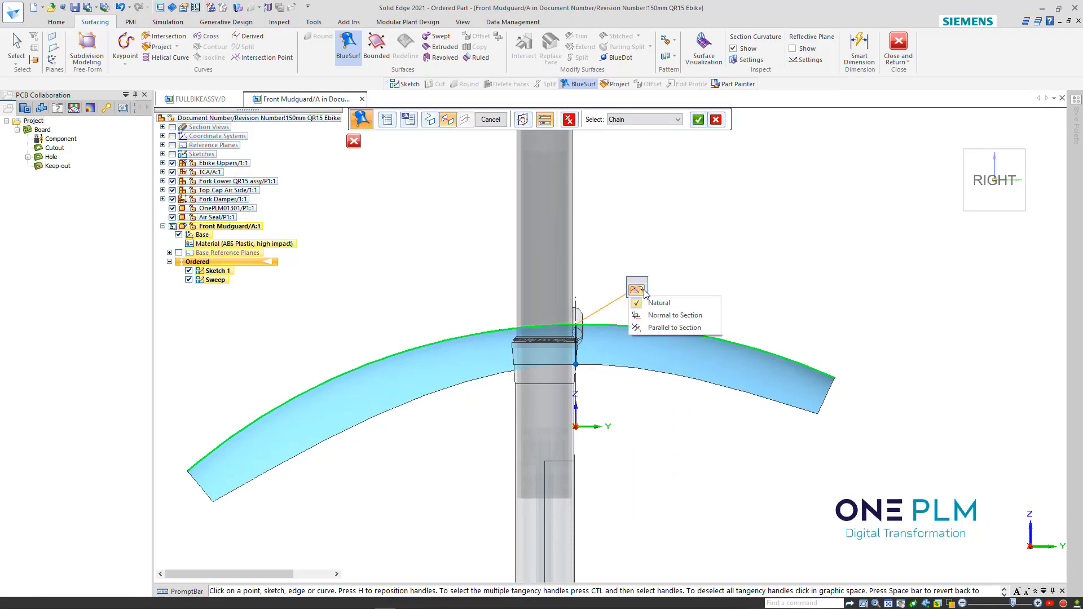
left_click(663, 314)
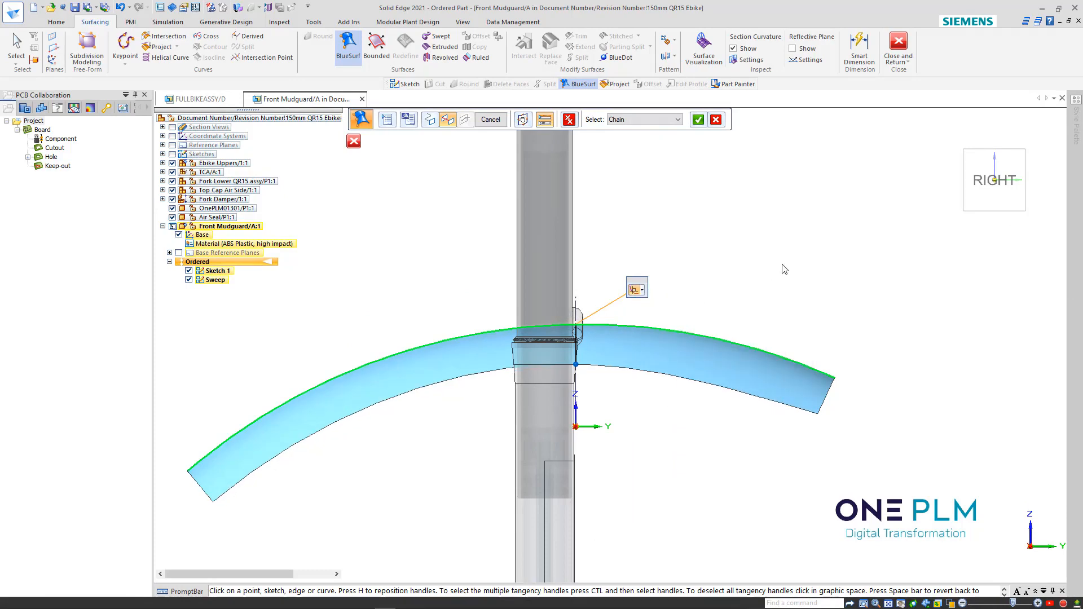
key("ctrl+k")
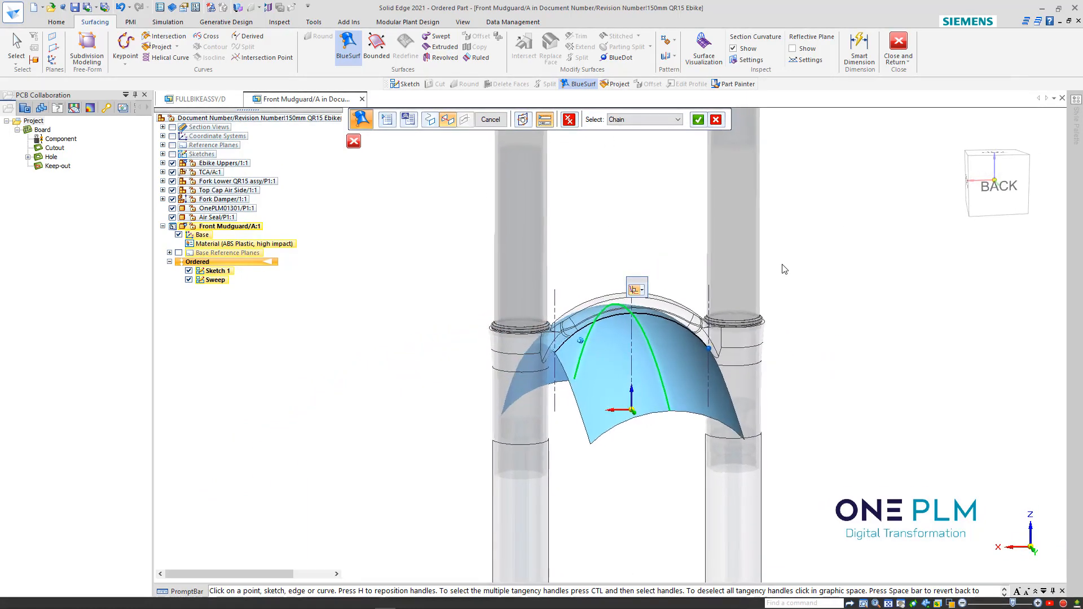
key("ctrl+l")
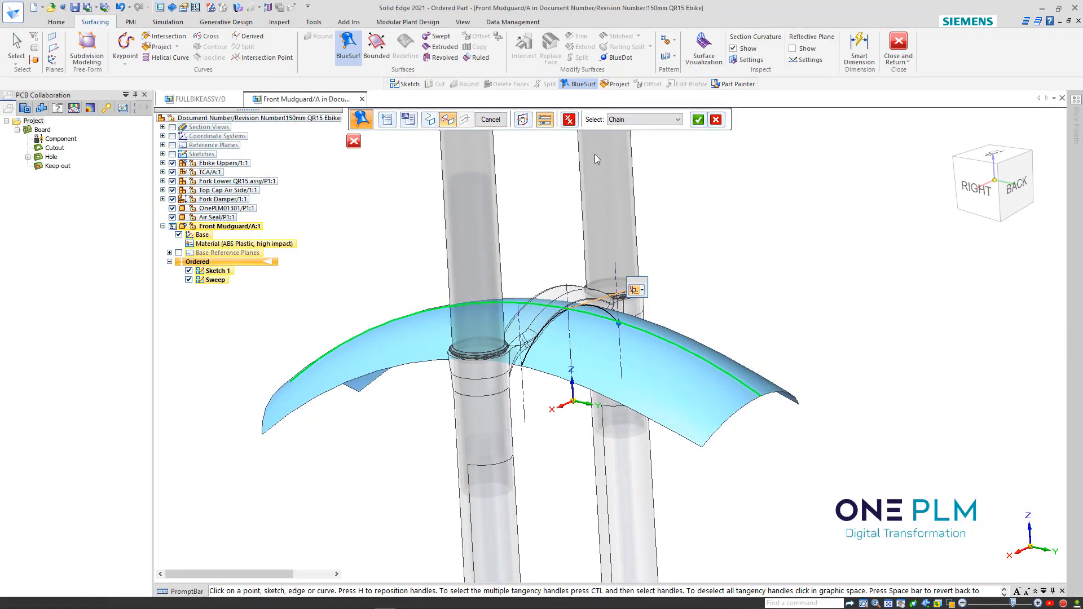
left_click(698, 120)
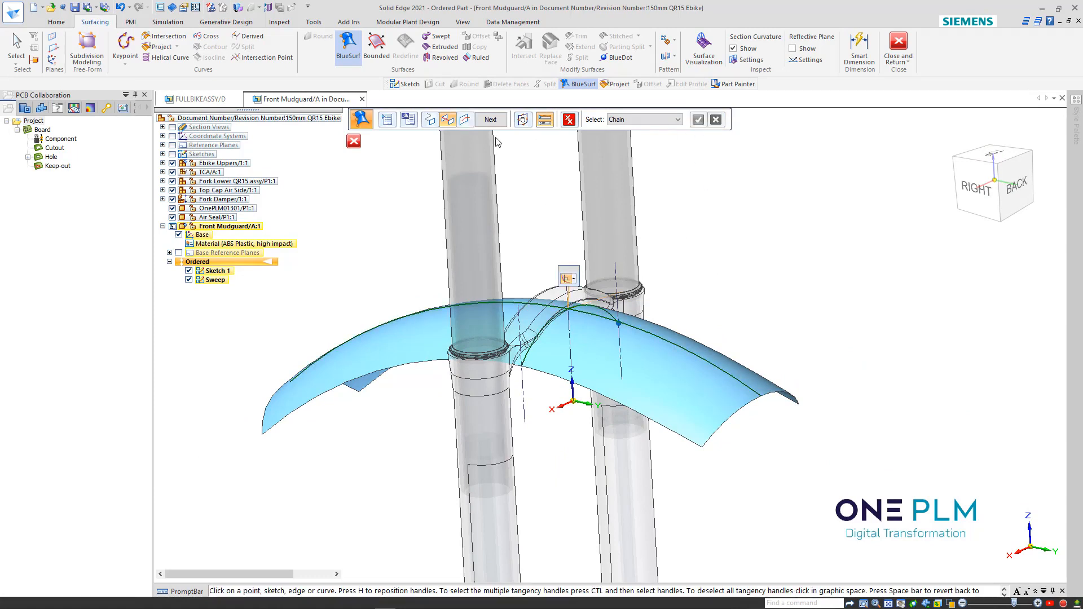
Finish the BlueSurf surface and leave the command.
left_click(490, 119)
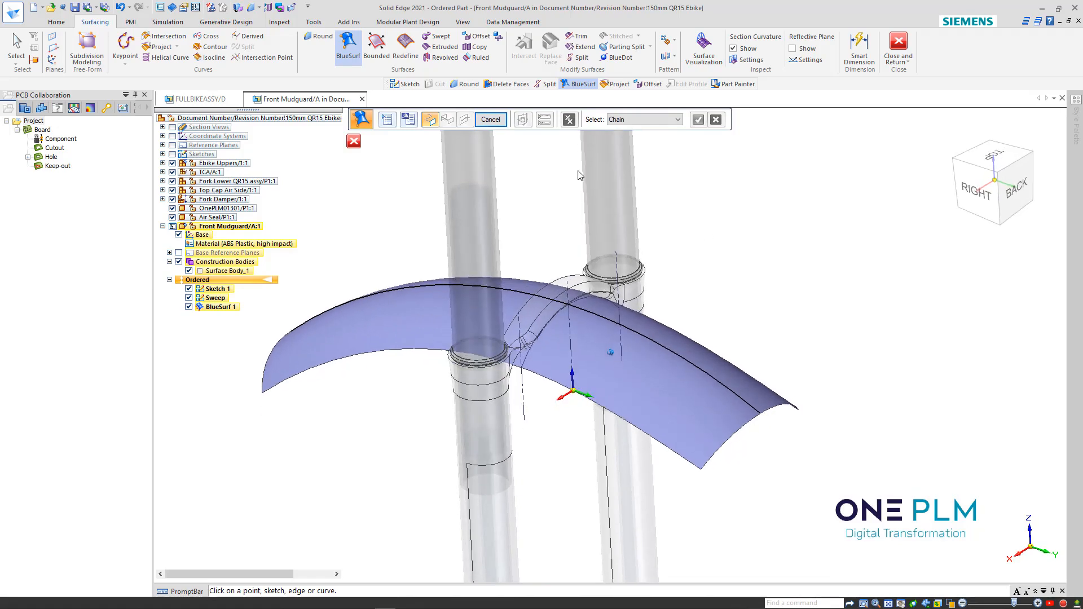
key("Escape")
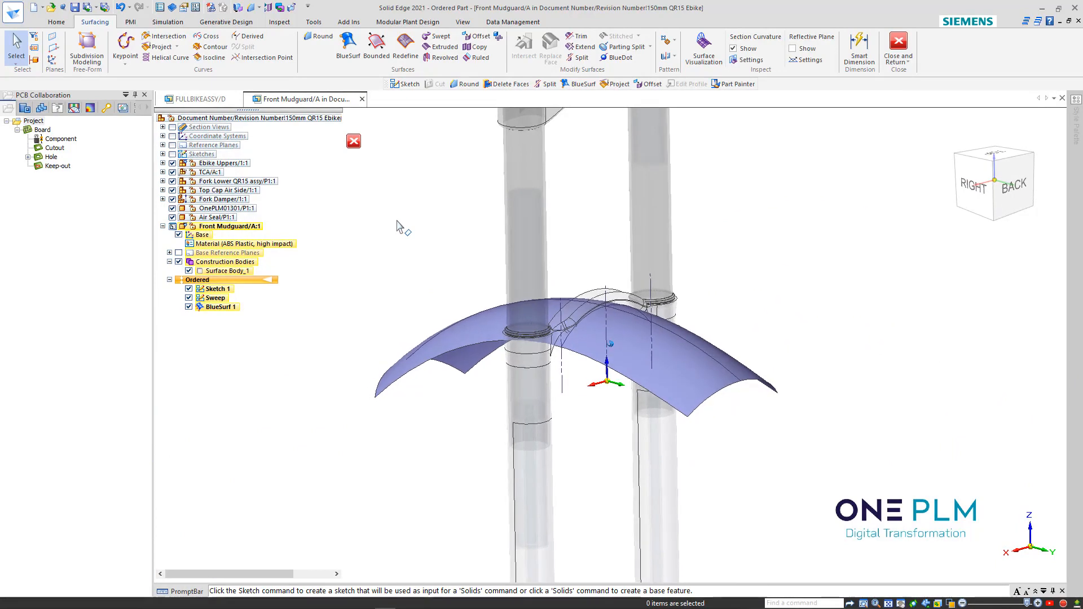
Thicken the mudguard surface by 8 mm towards its underside and finish the feature.
left_click(56, 21)
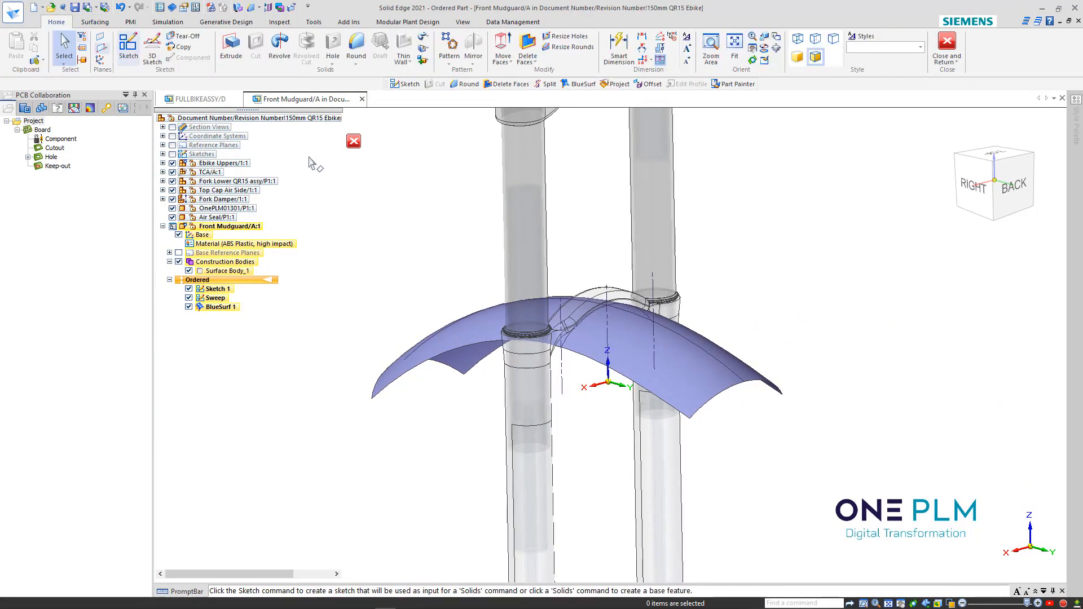
left_click(425, 38)
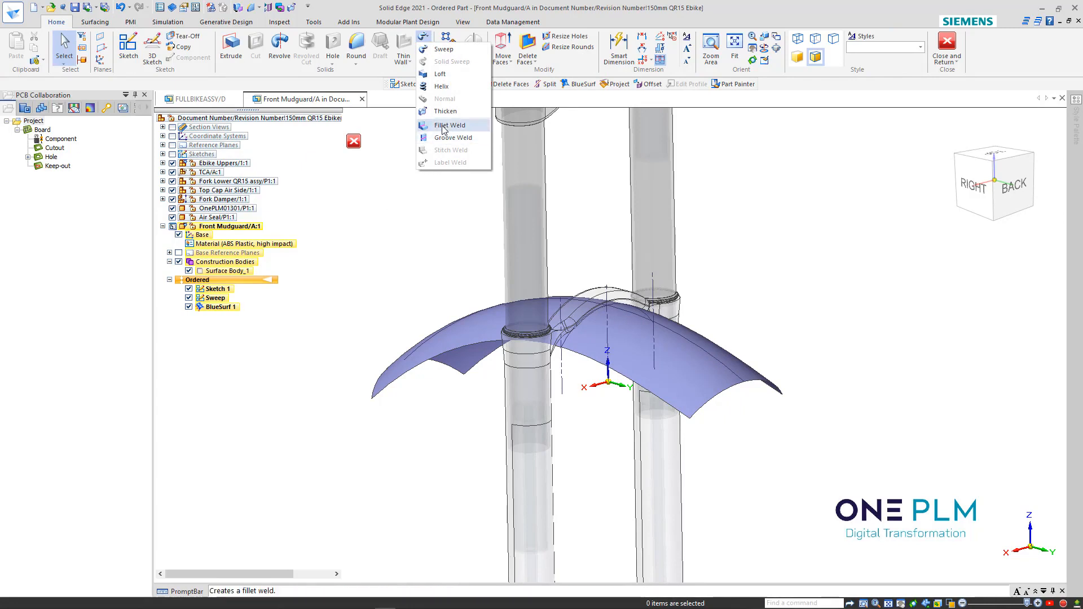
left_click(445, 111)
left_click(643, 345)
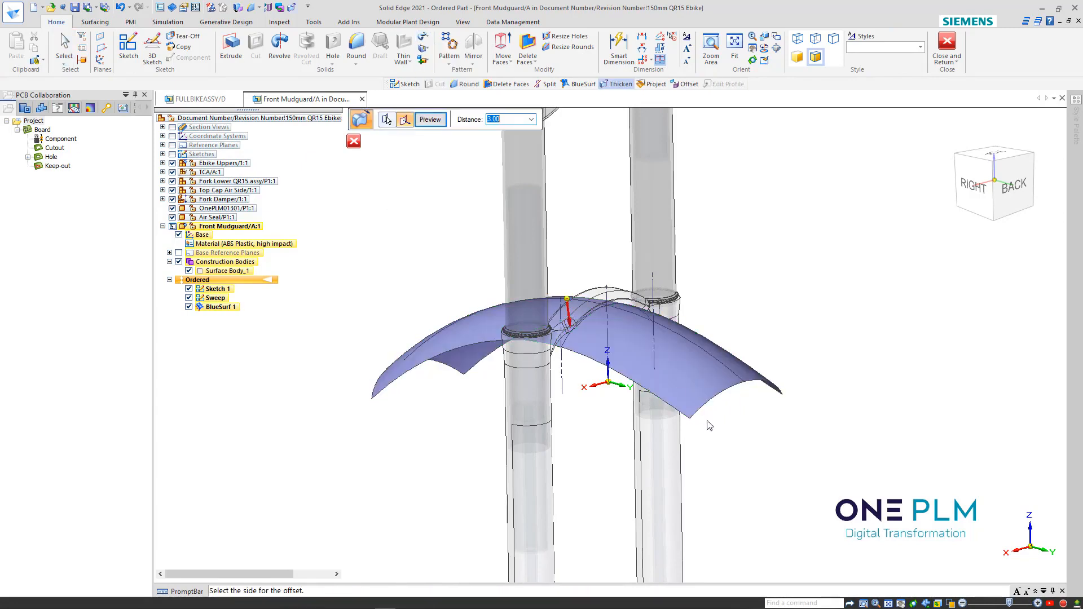
scroll(606, 468, "up", 2)
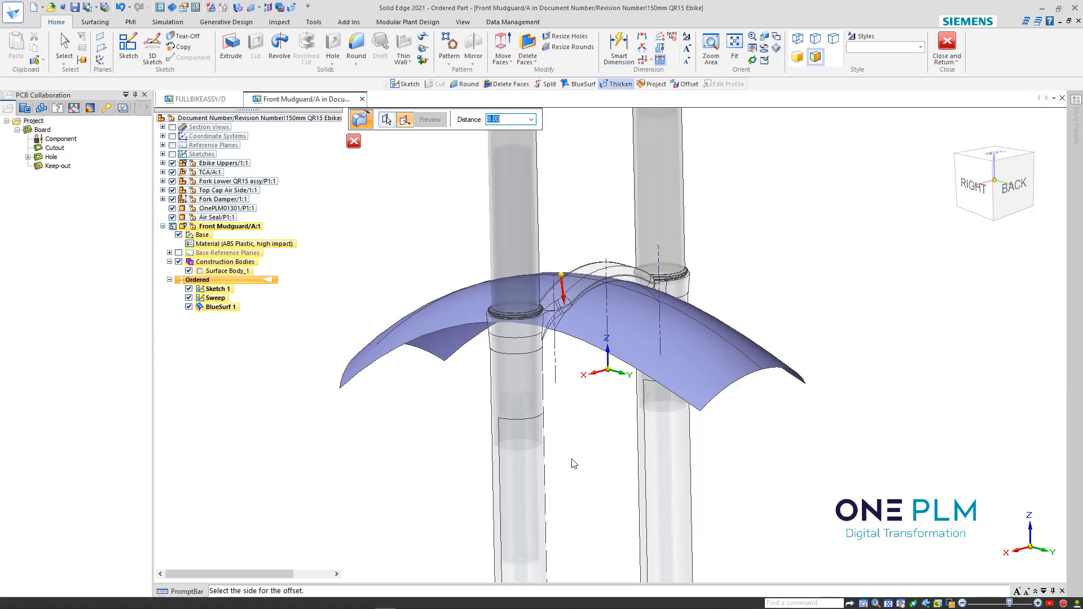
left_click(602, 460)
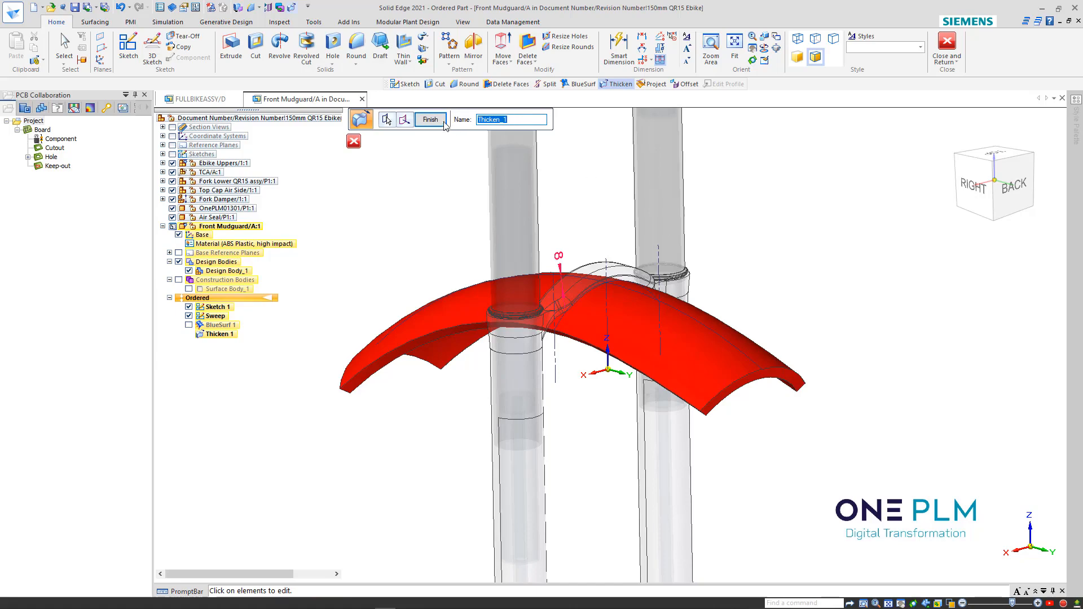
left_click(431, 120)
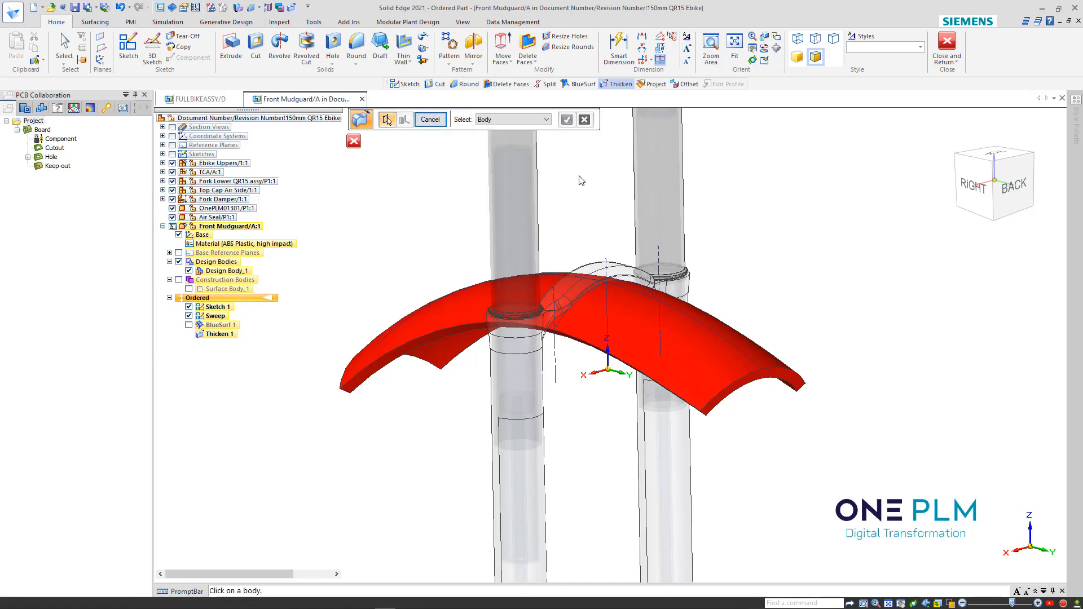
middle_click_drag(581, 180, 460, 140)
left_click(429, 119)
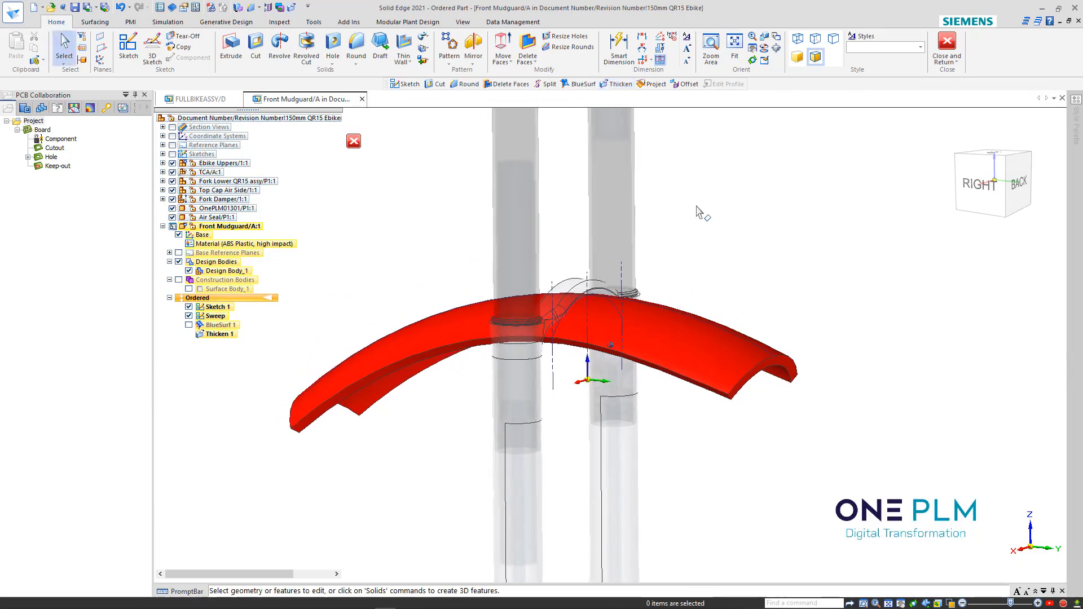
Round the two corner edges at the mudguard's rear end with a 35 mm constant radius and preview the result.
middle_click_drag(699, 211, 861, 302)
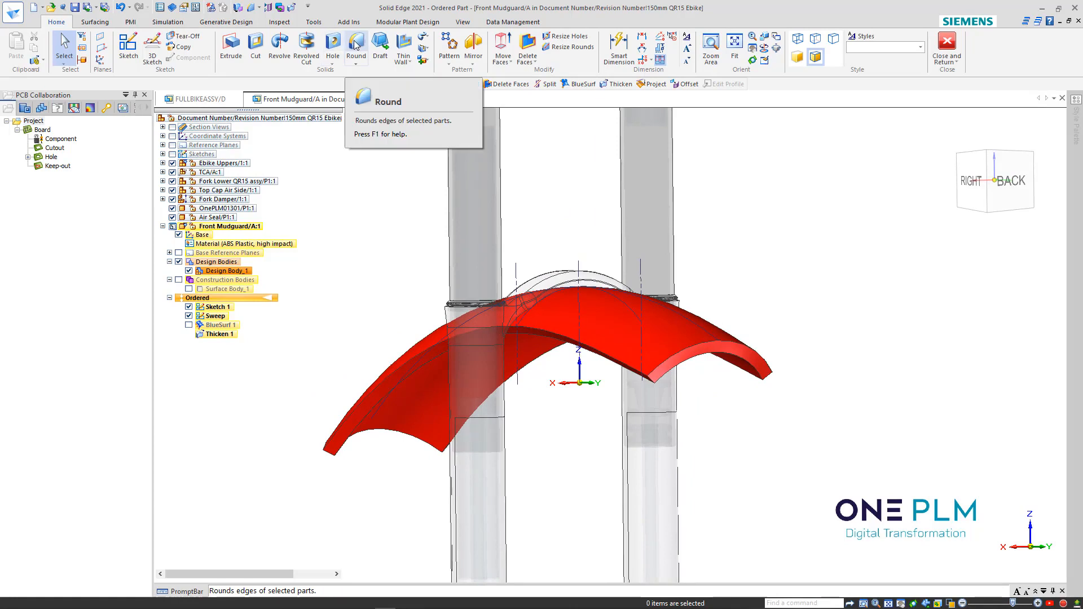
left_click(356, 46)
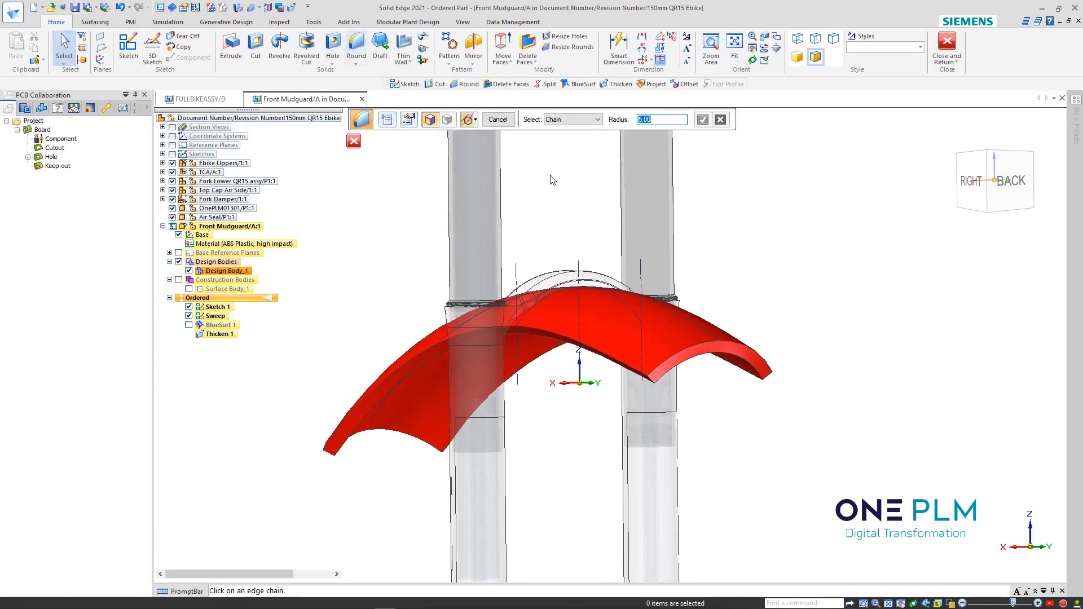
left_click(648, 388)
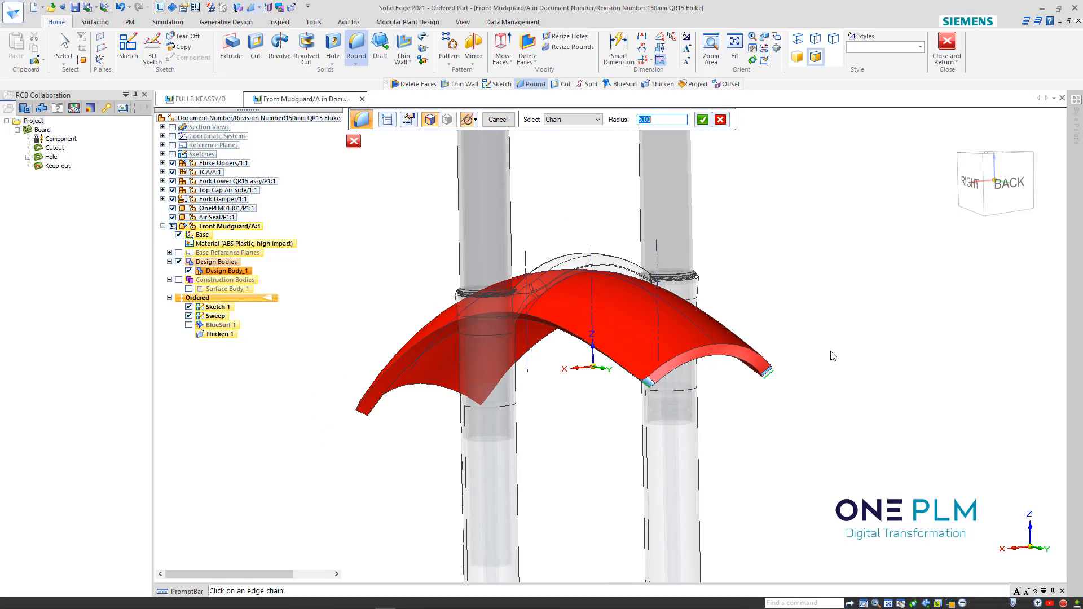
type("35")
key("Return")
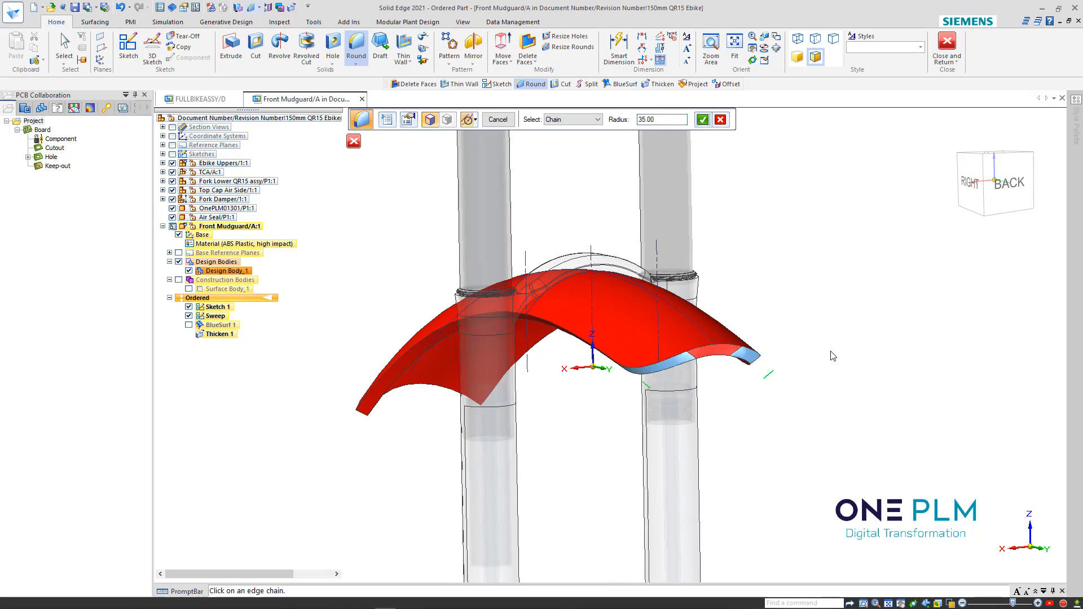
middle_click_drag(830, 352, 802, 309)
right_click(804, 313)
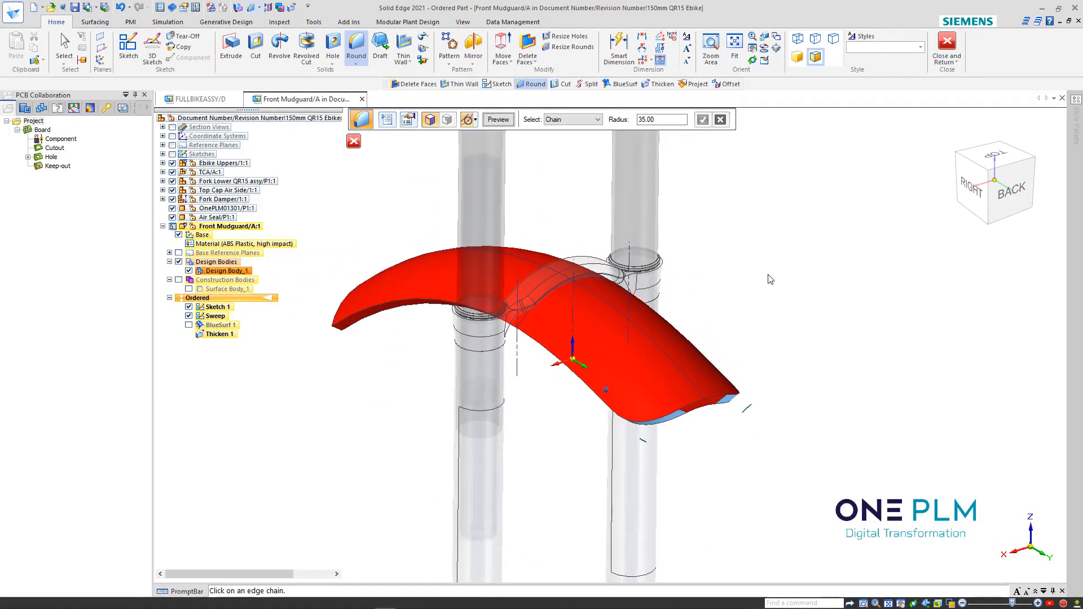
left_click(510, 126)
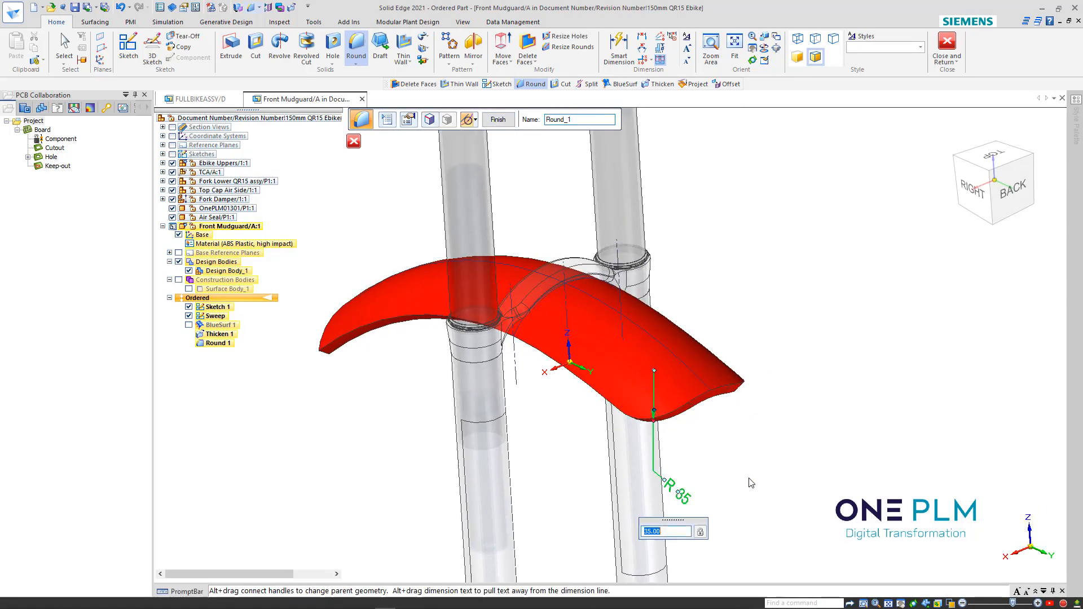
Change the radius of the rear corner rounds to 40 mm and finish the feature.
key("Return")
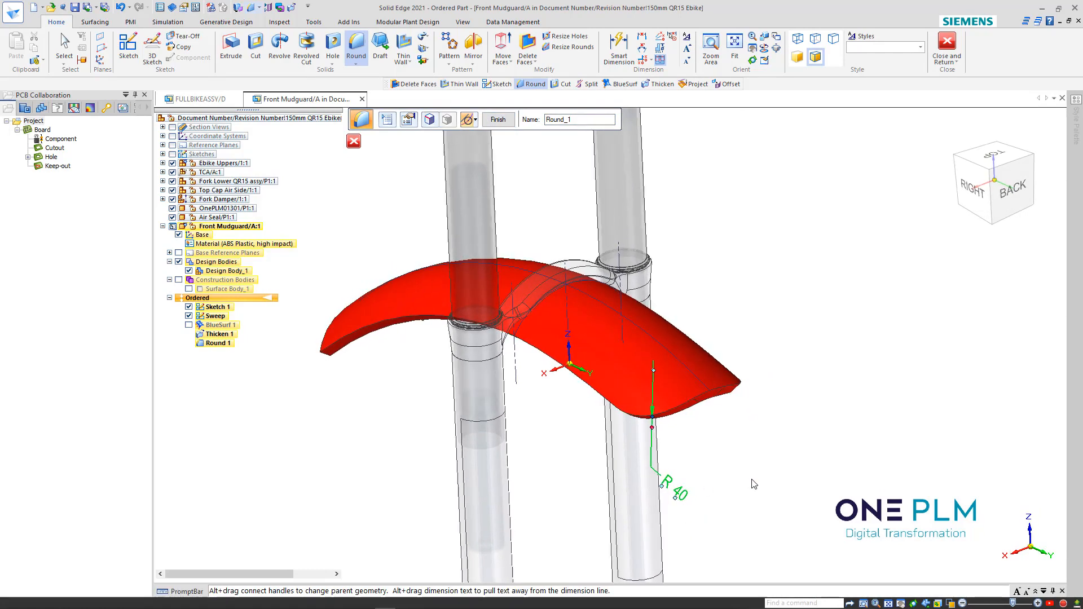
middle_click_drag(805, 354, 780, 256)
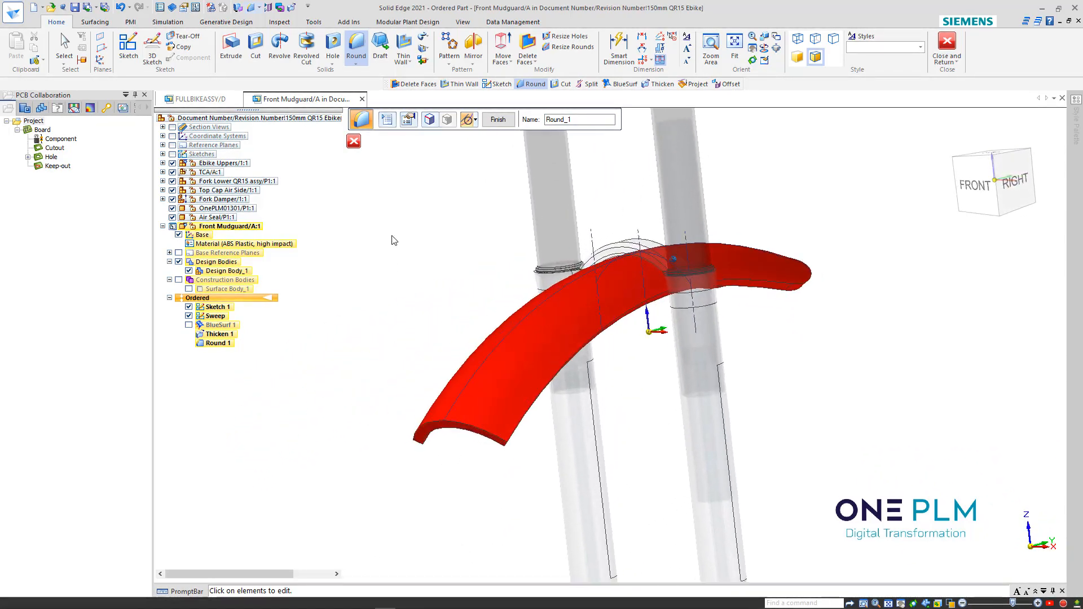
left_click(499, 120)
Set up a Blend round with Conic shape between the mudguard's front end face and the adjoining long side face.
left_click(388, 125)
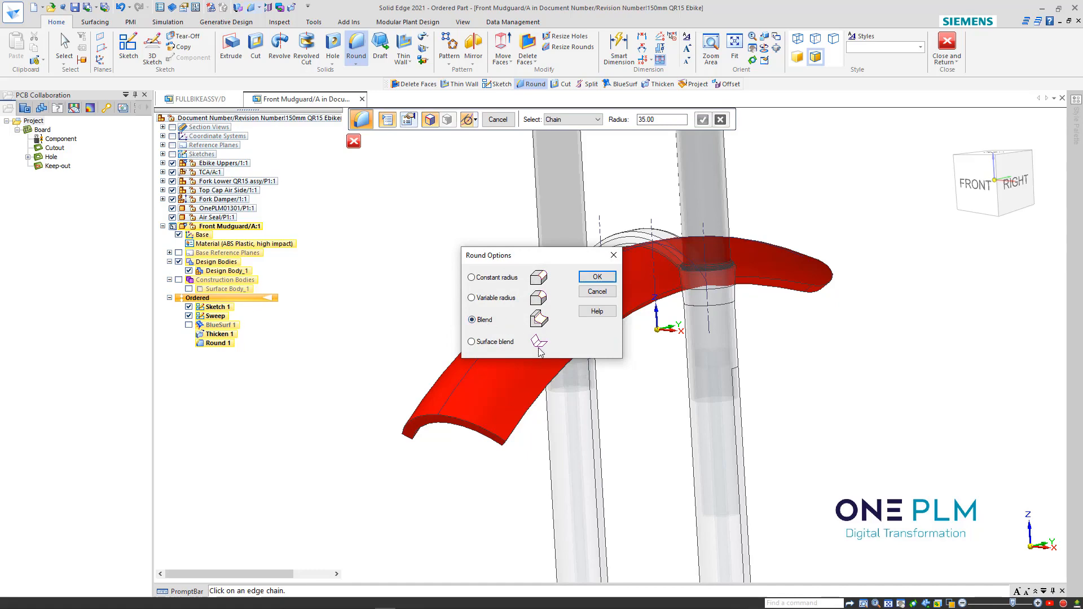
left_click(597, 277)
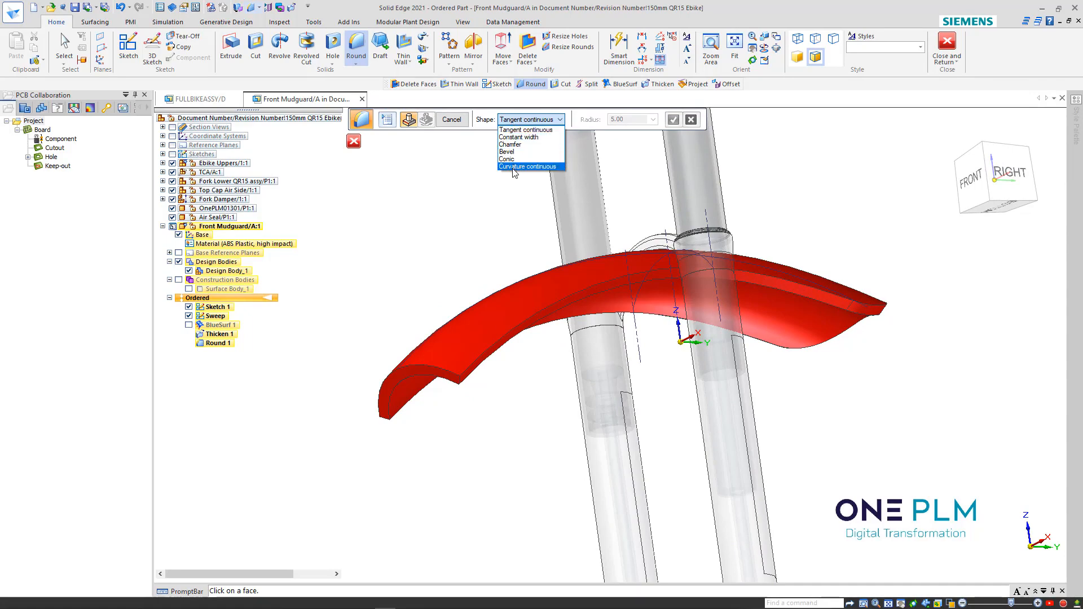
left_click(507, 162)
scroll(472, 321, "up", 4)
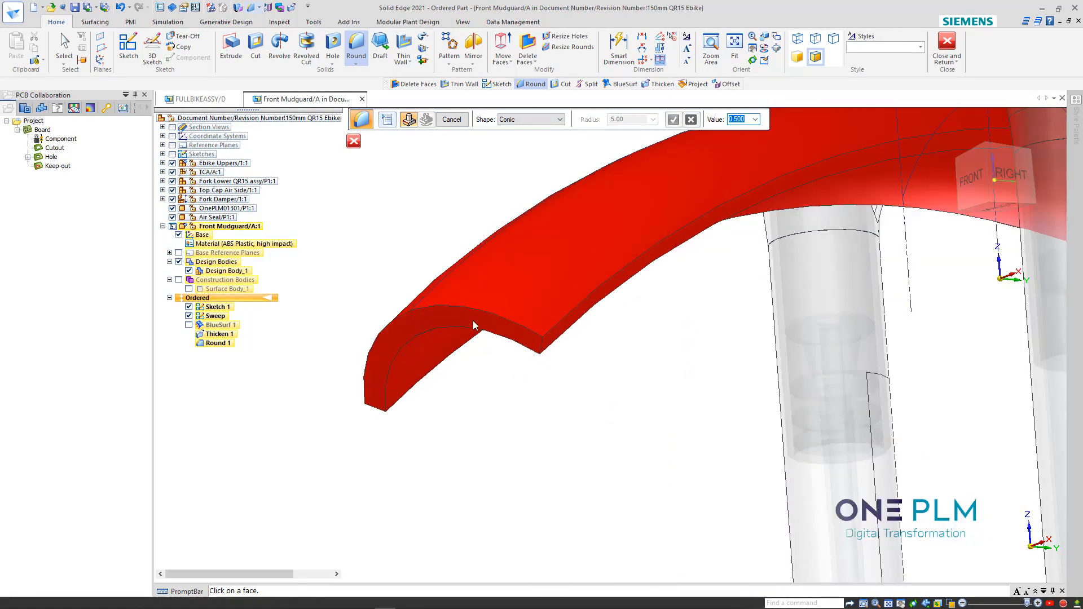
left_click(473, 325)
left_click(560, 338)
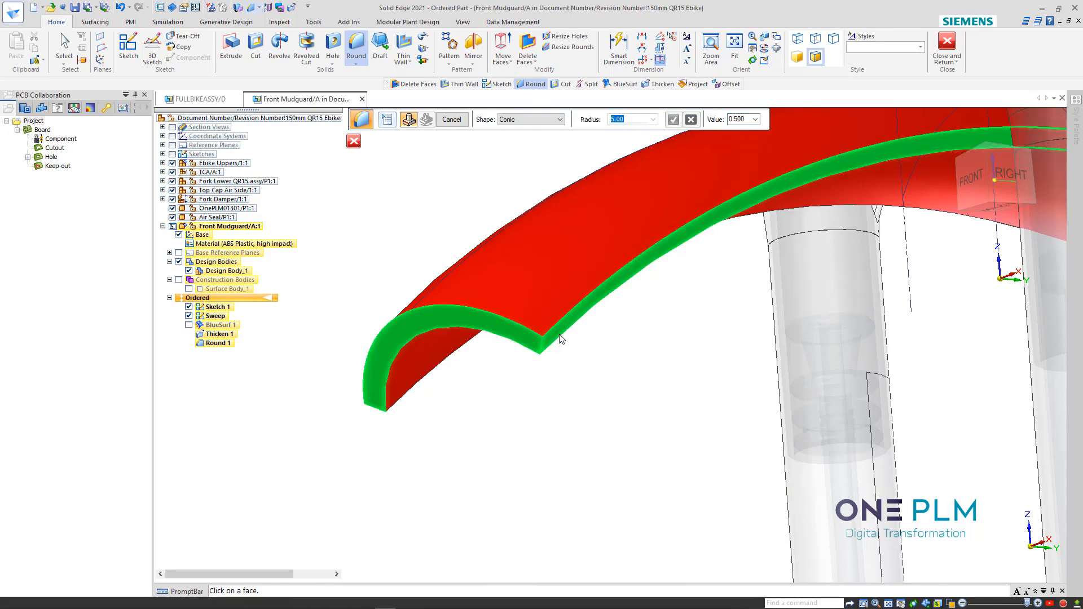
middle_click_drag(587, 352, 576, 390)
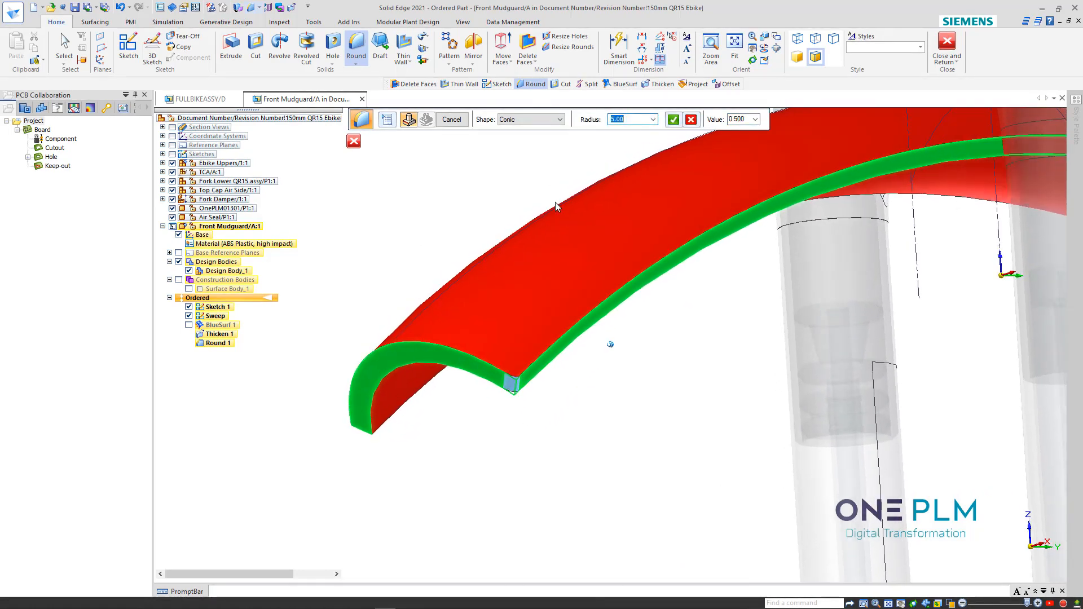
Set the conic blend's value to 2.5 and its radius to 40 mm.
left_click(745, 118)
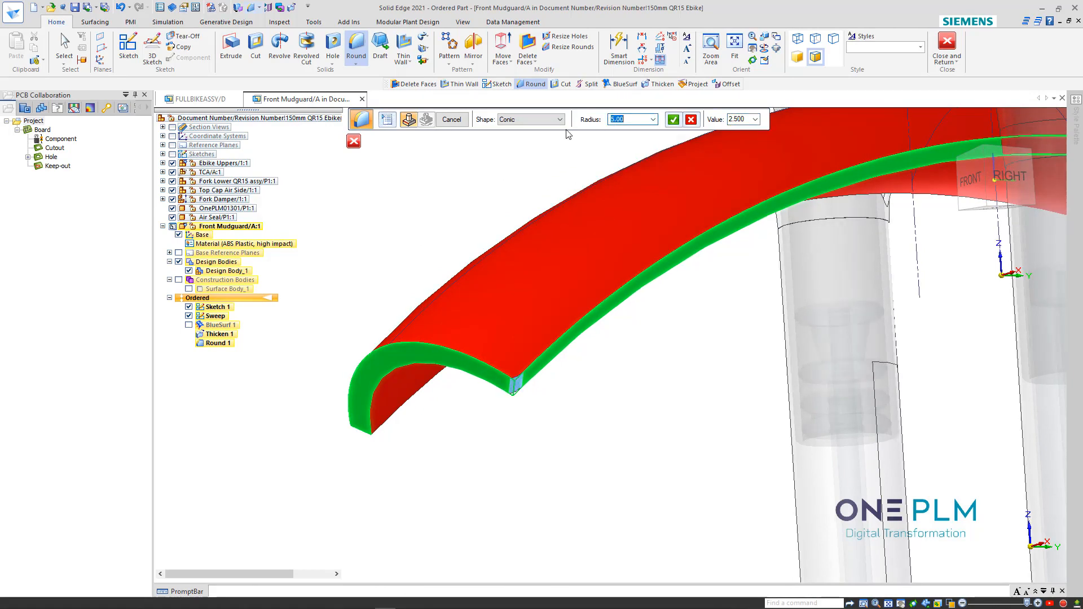
type("40")
key("Return")
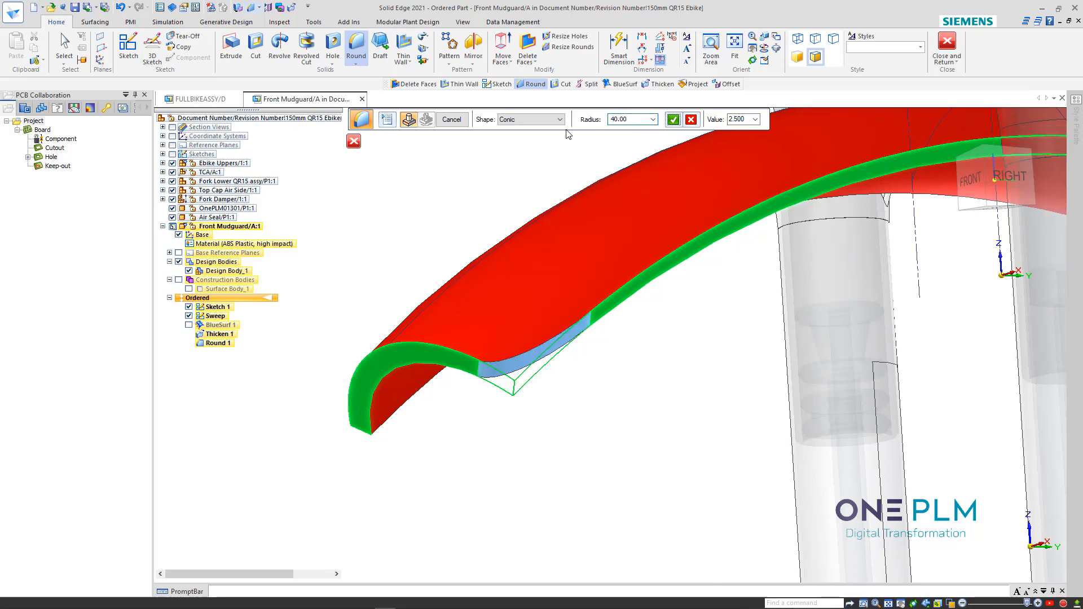
Set the conic blend's value to 1.5 and its radius to 70 mm, and finish the round.
middle_click_drag(611, 343, 672, 364)
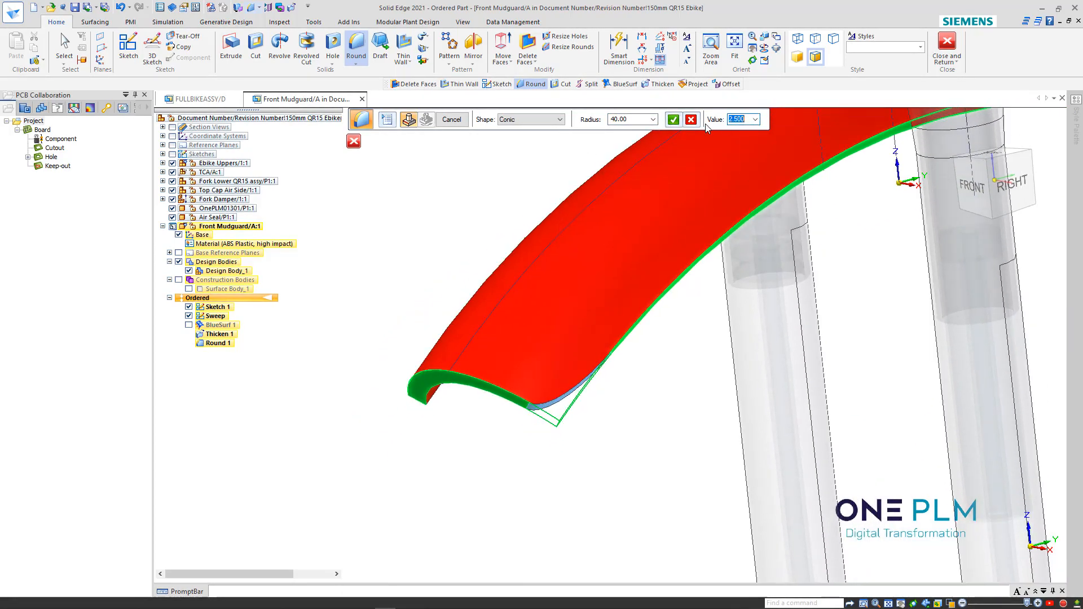
middle_click_drag(706, 127, 651, 161)
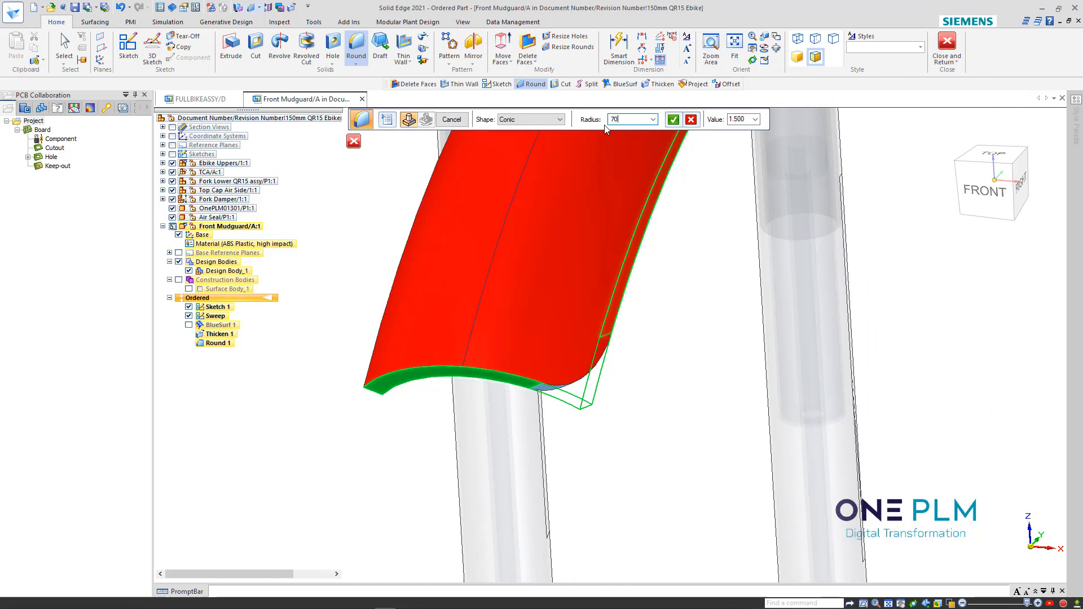
key("Return")
mouse_move(602, 223)
middle_mouse_down()
mouse_move(866, 295)
mouse_move(664, 380)
mouse_move(445, 282)
mouse_move(447, 152)
middle_mouse_up()
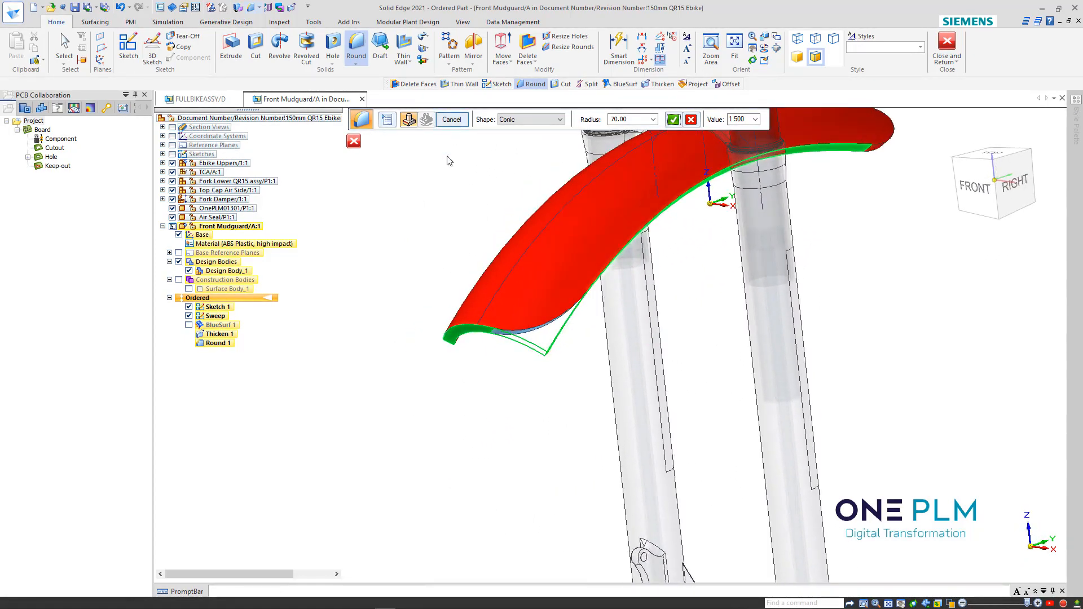
right_click(441, 213)
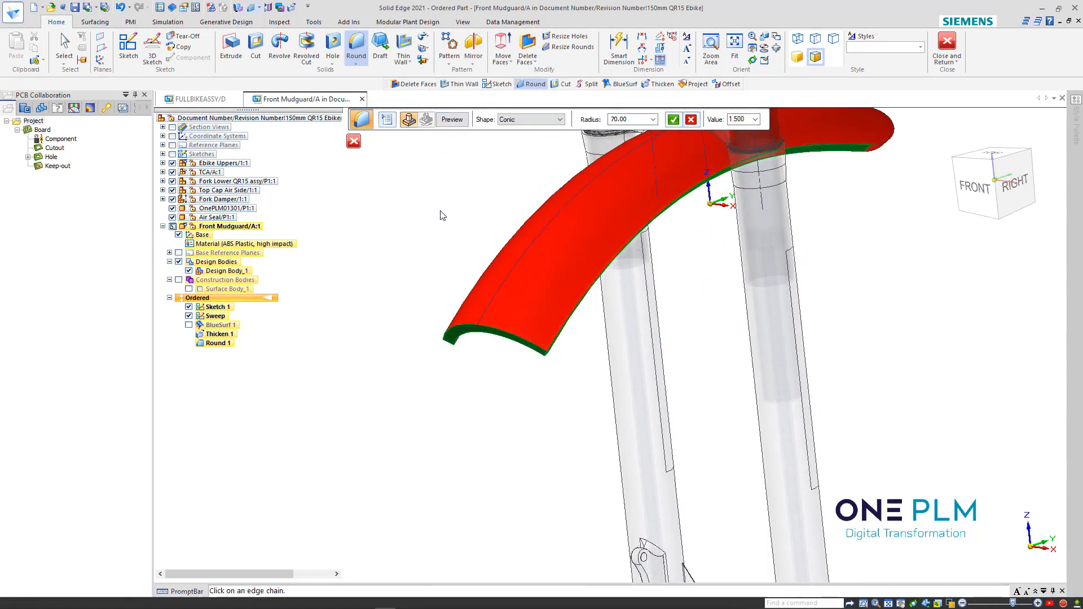
left_click(451, 120)
left_click(387, 120)
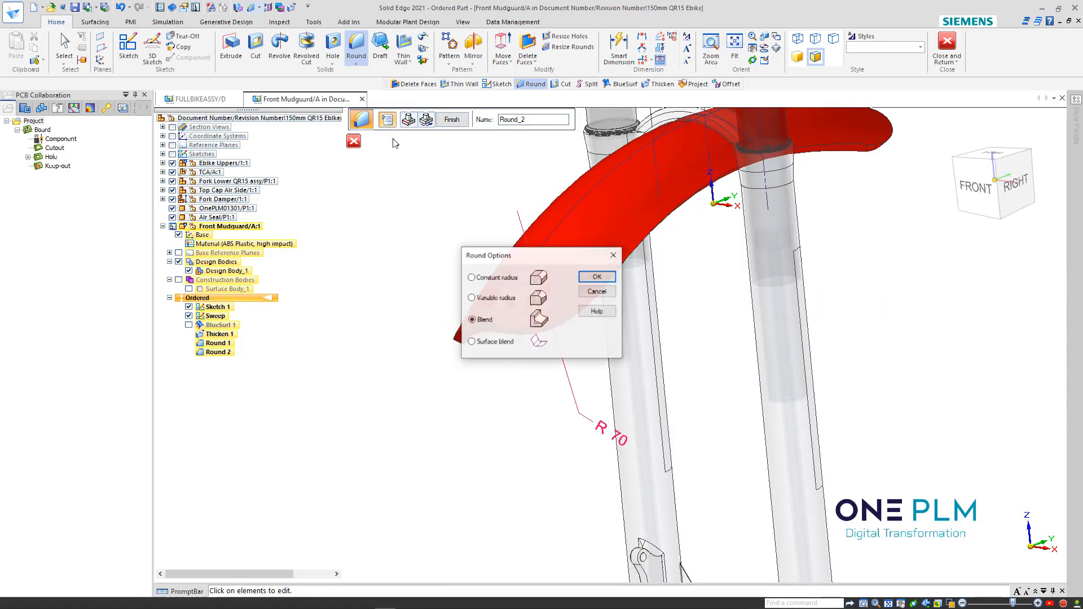
left_click(595, 292)
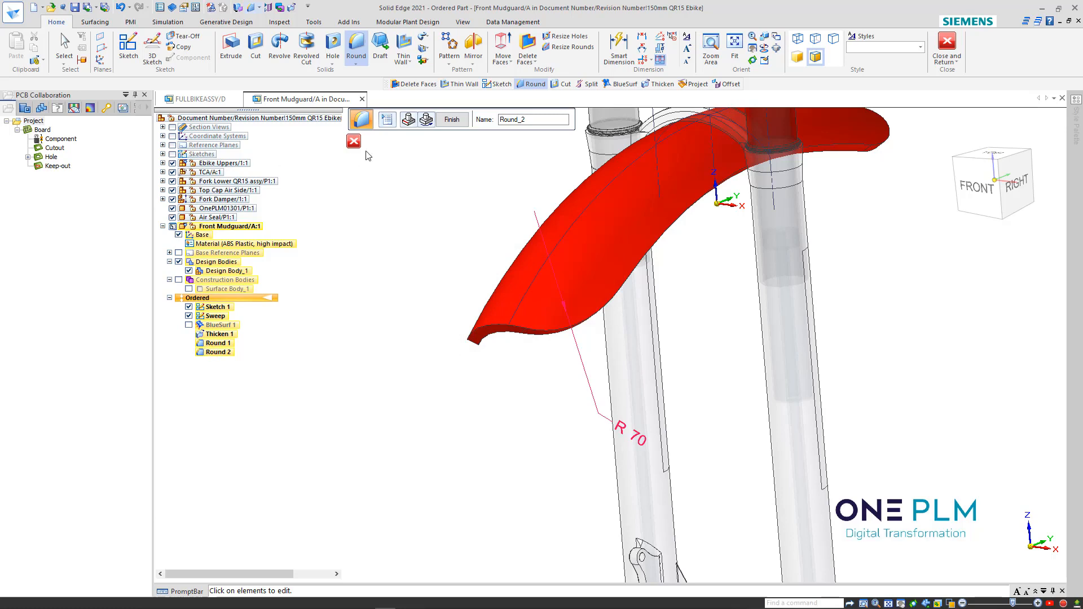
left_click(451, 120)
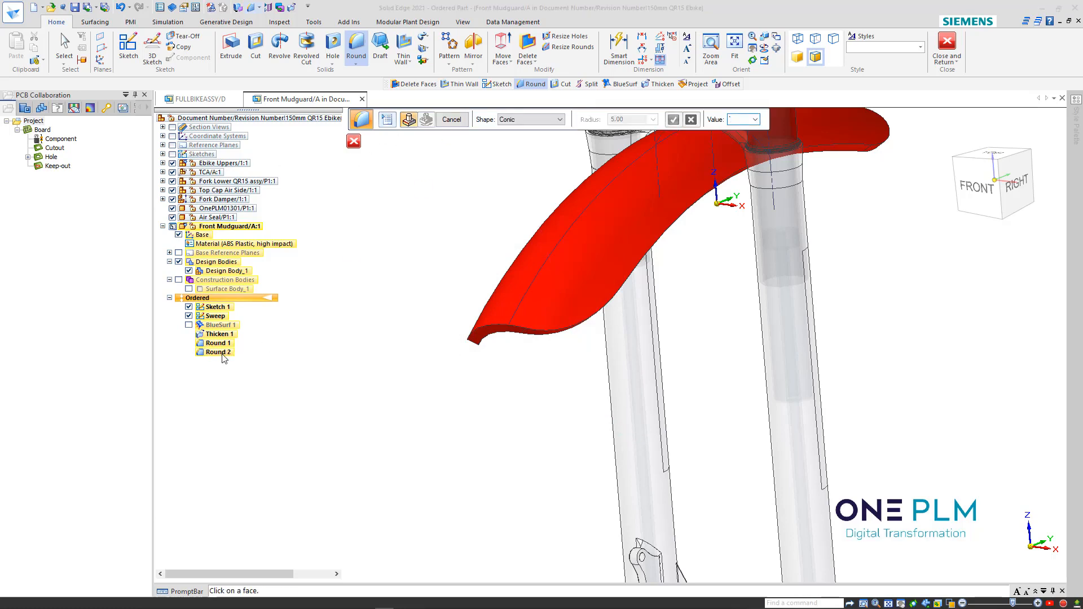
Mirror the front conic round across the mudguard's lengthwise mid-plane with Mirror Copy Feature.
left_click(222, 354)
left_click(575, 334)
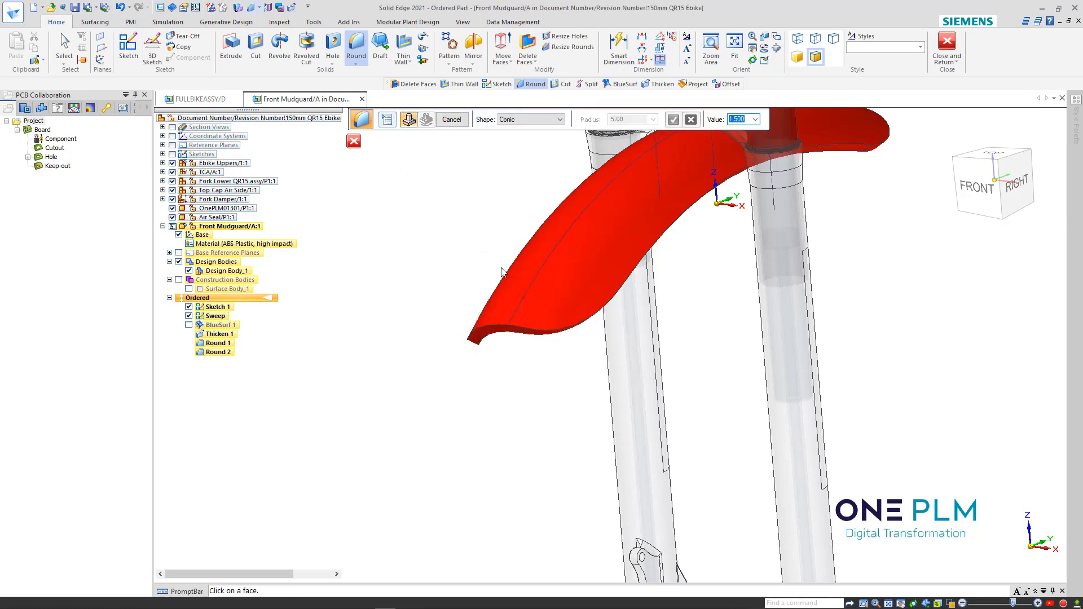
left_click(451, 119)
left_click(218, 353)
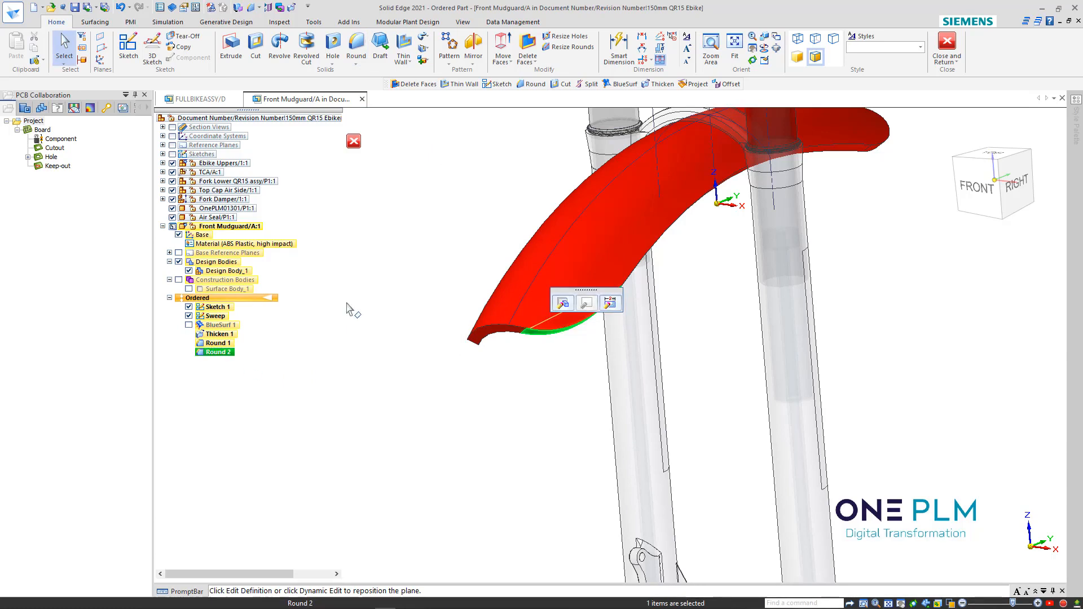
left_click(473, 53)
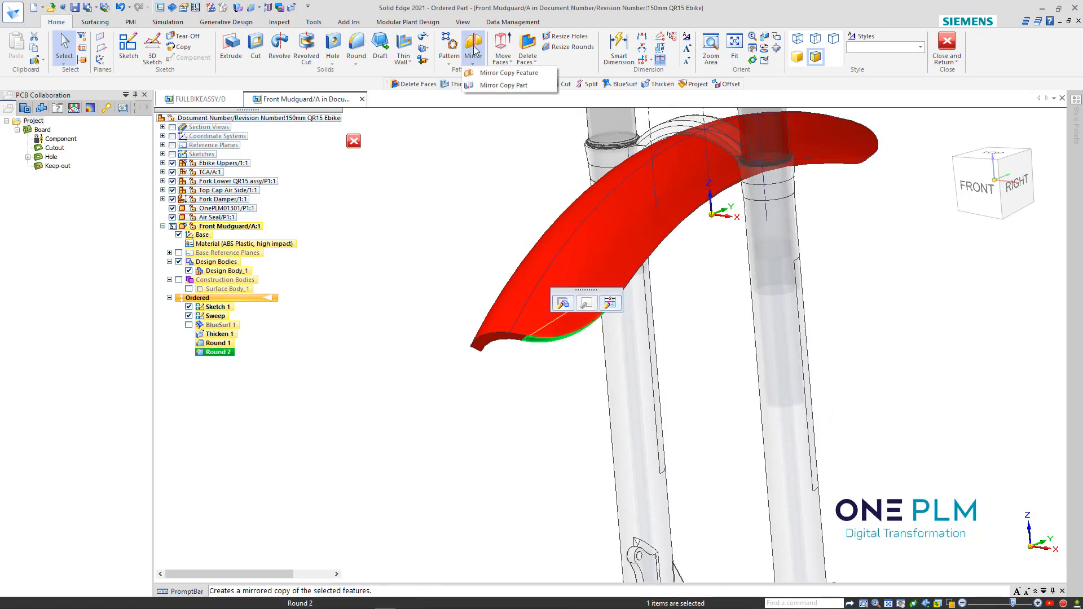
left_click(492, 74)
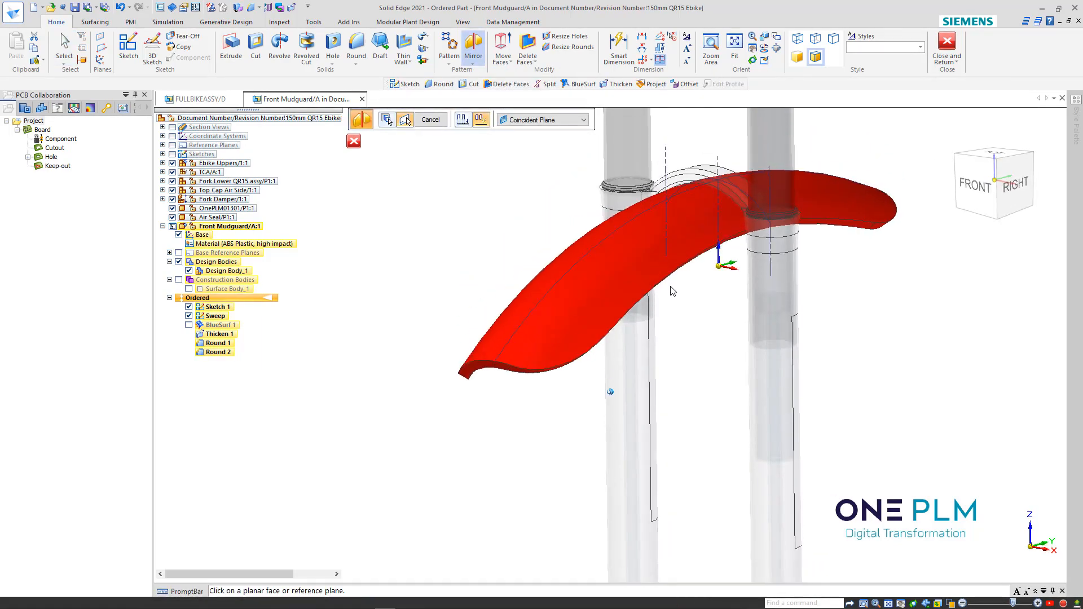
middle_click_drag(740, 257, 705, 274)
left_click(655, 269)
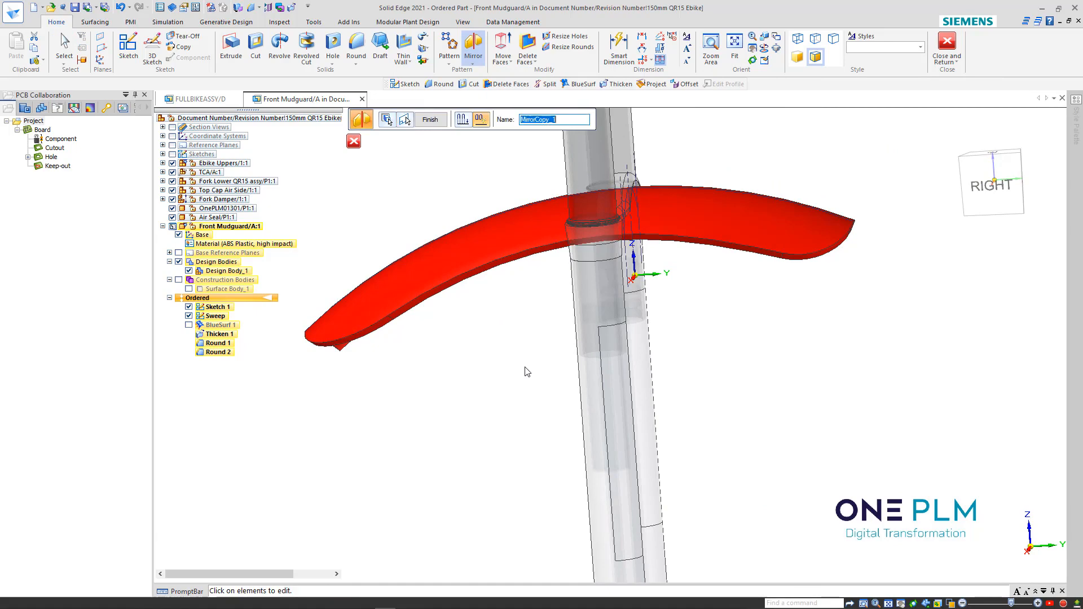
middle_click_drag(431, 378, 587, 367)
key("Escape")
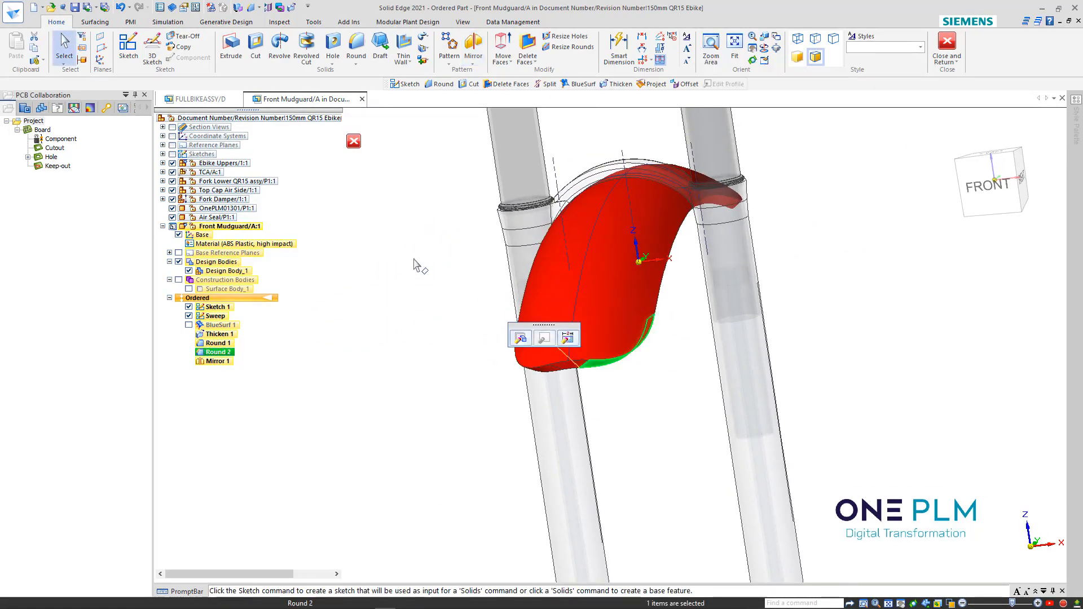
Round the mudguard's outer perimeter edge chain with a 5 mm radius and finish the feature.
key("ctrl+r")
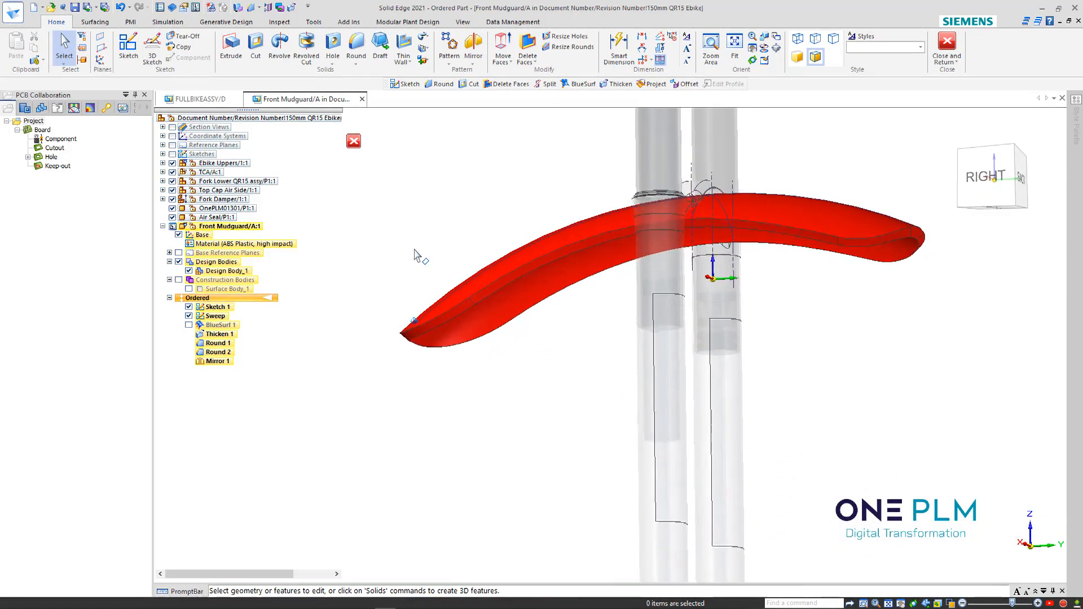
left_click(355, 47)
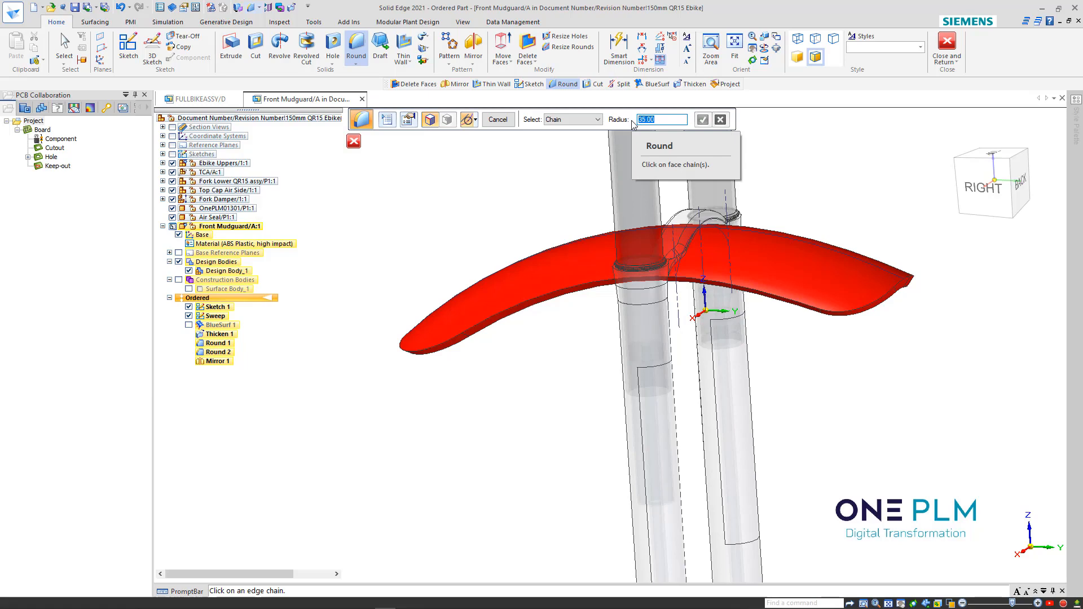
type("5")
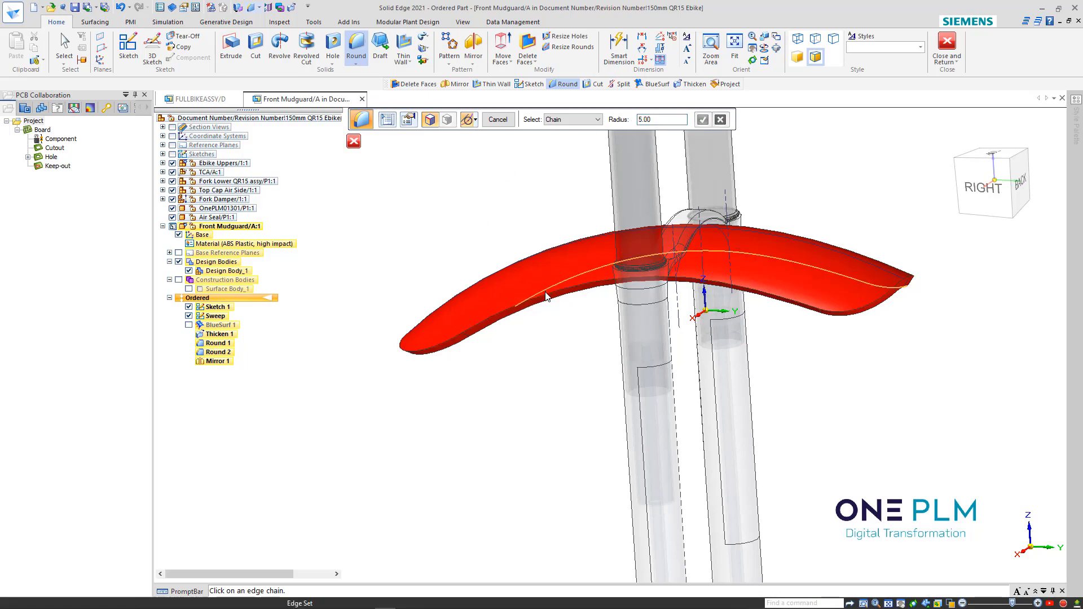
left_click(545, 294)
middle_click_drag(545, 294, 506, 183)
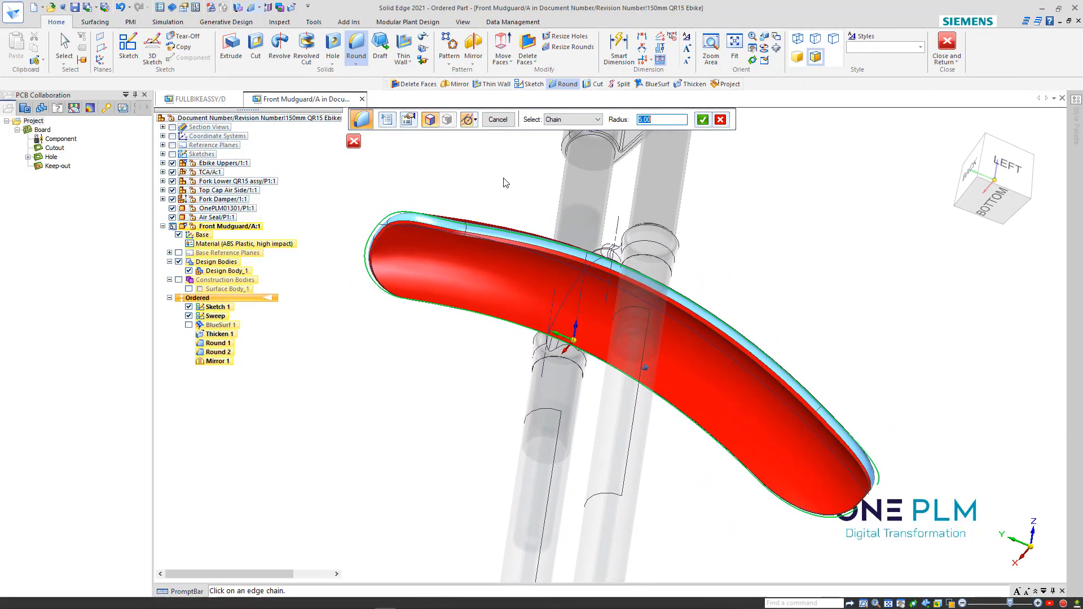
left_click(702, 120)
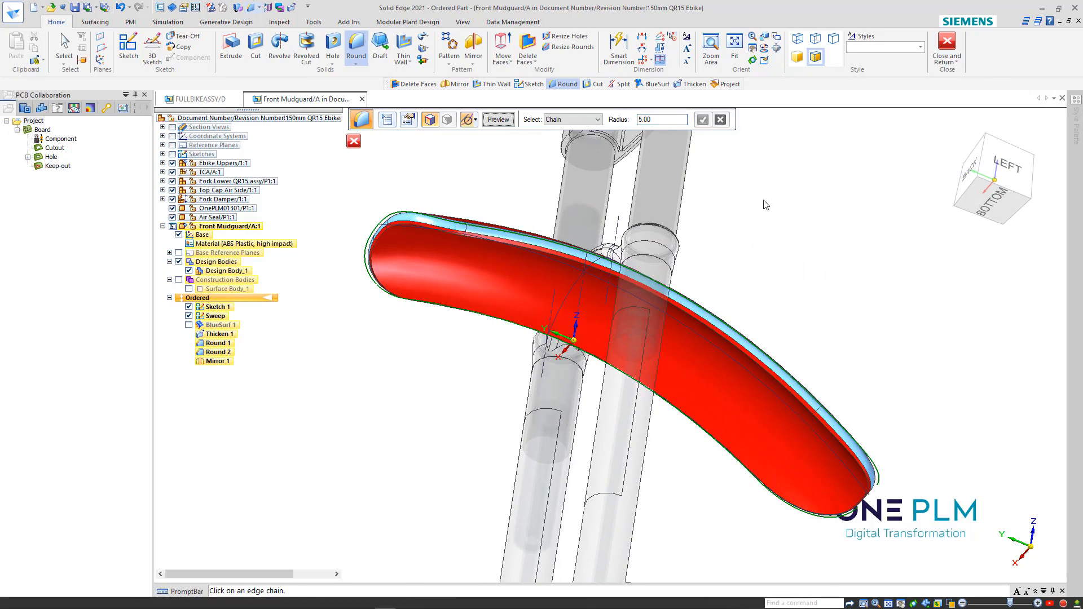
right_click(726, 218)
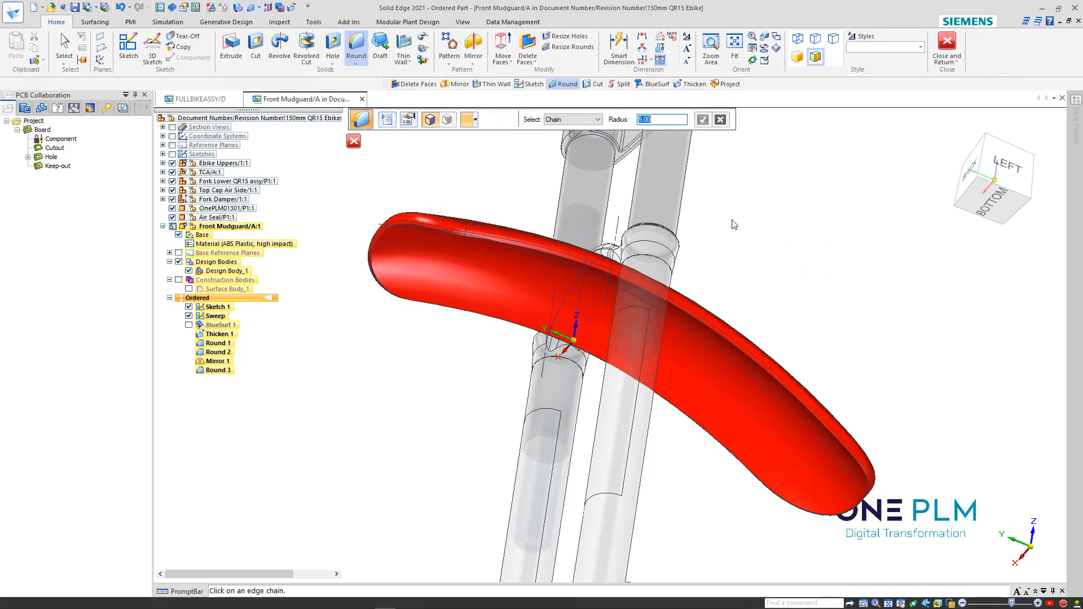
left_click(498, 120)
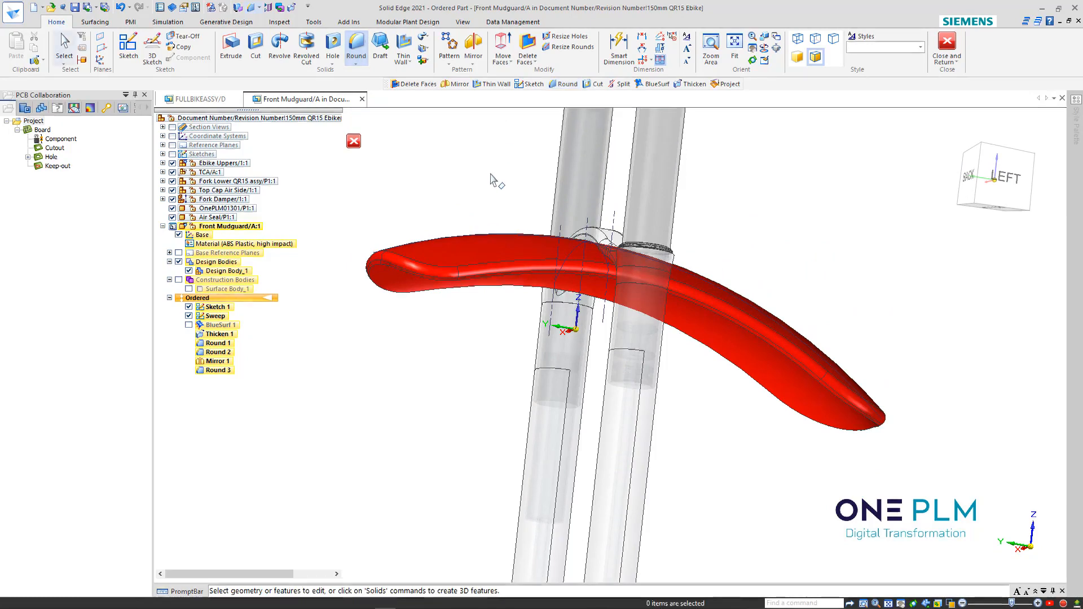
Hollow the mudguard with a 1.5 mm Thin Wall, leaving its underside face chain open.
middle_click_drag(491, 180, 451, 277)
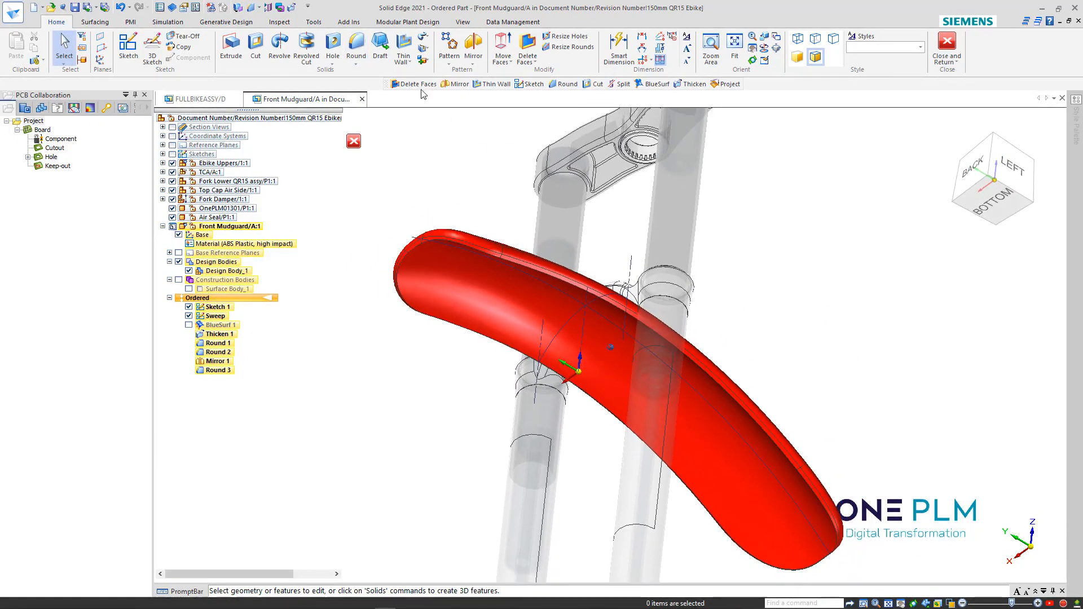
left_click(401, 46)
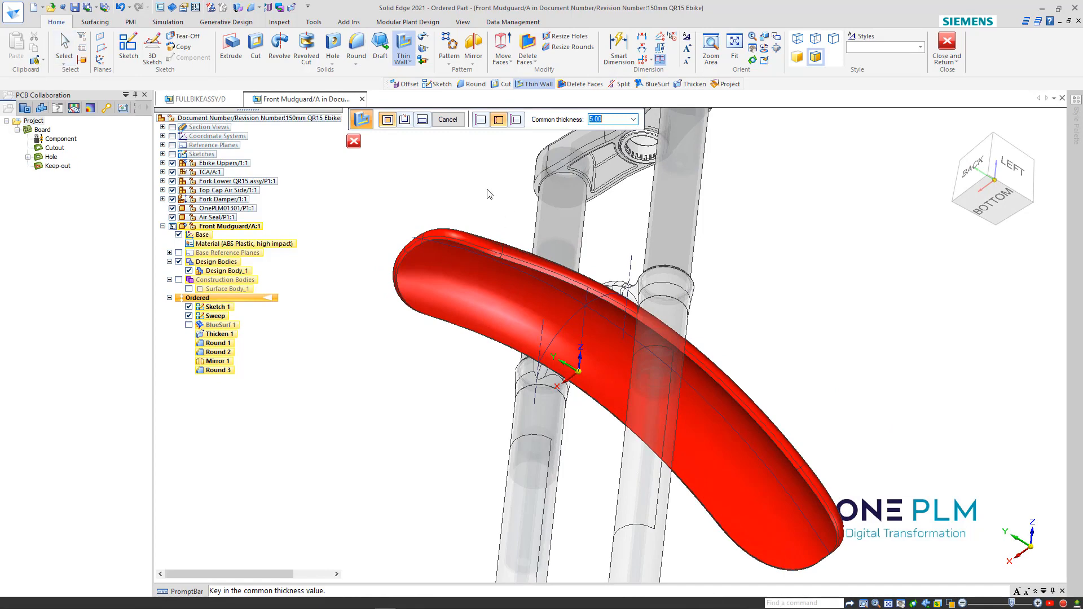
type("1.5")
key("Return")
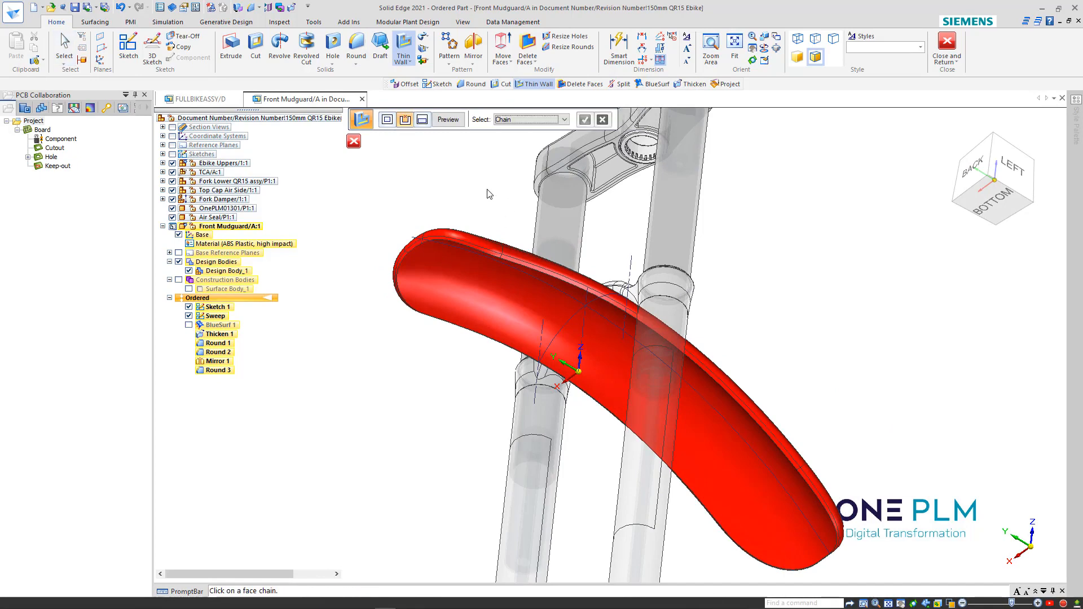
left_click(503, 292)
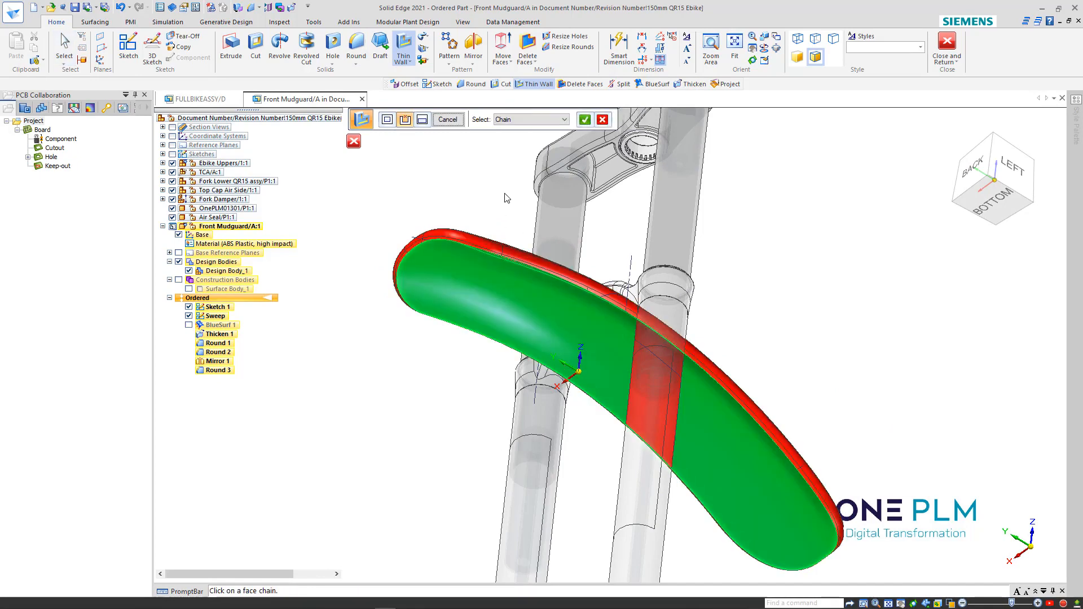
left_click(585, 120)
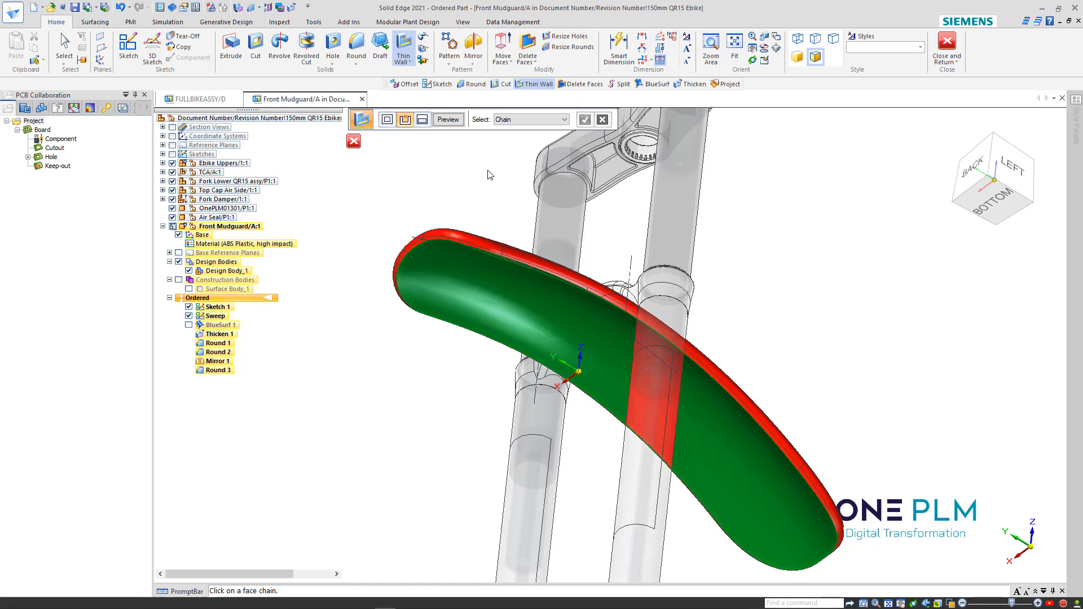
left_click(449, 120)
middle_click_drag(475, 196, 428, 395)
left_click(448, 120)
scroll(427, 176, "down", 1)
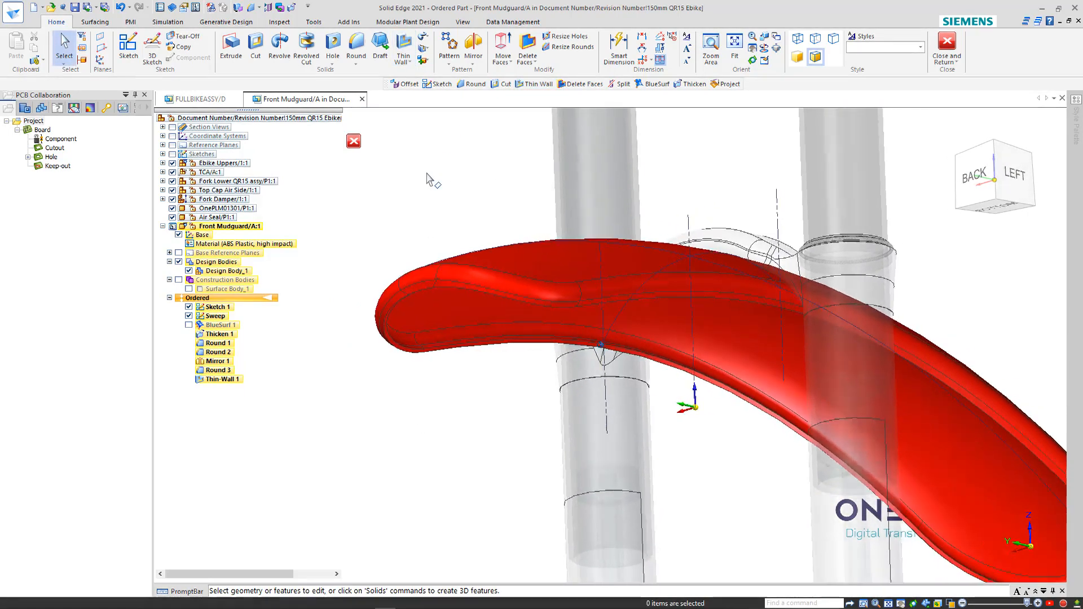
Set up a 0.5 mm Round on the inner rim edges around the mudguard's rear end.
left_click(354, 43)
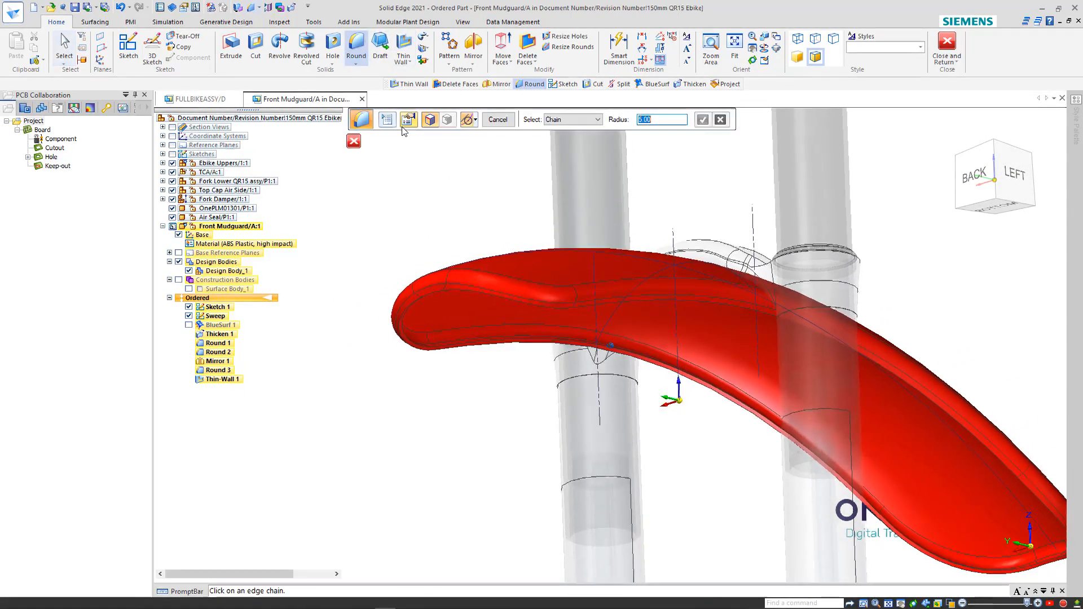
scroll(496, 248, "up", 5)
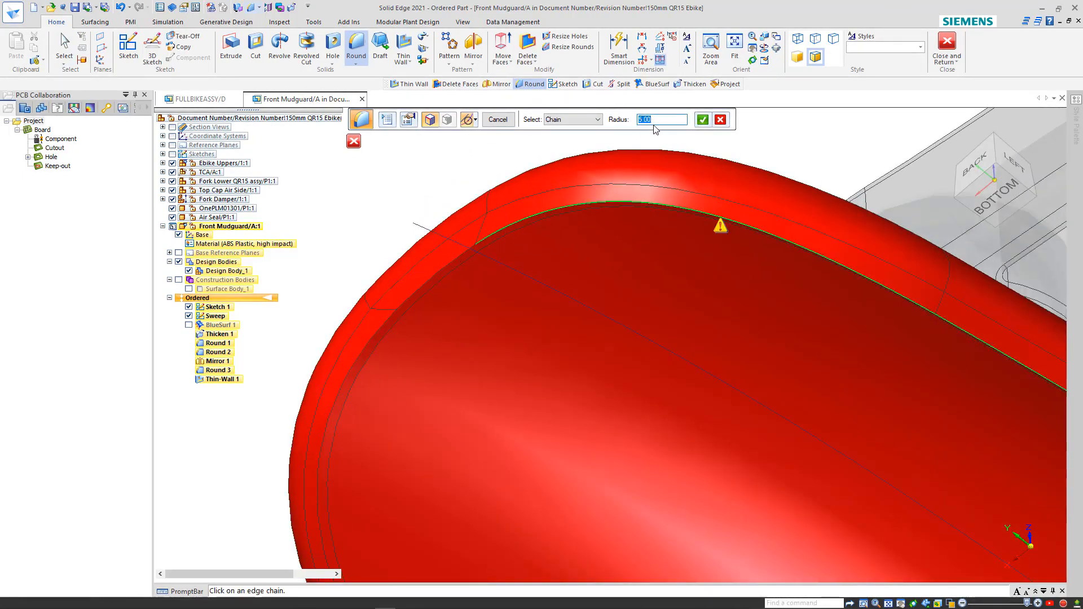
key("BackSpace")
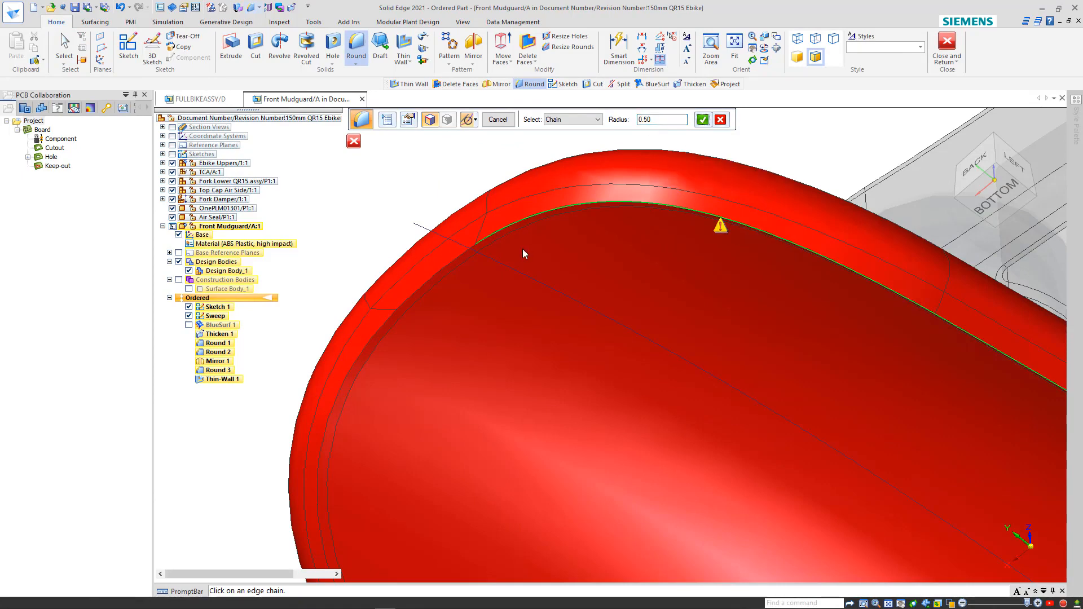
left_click(442, 267)
left_click(376, 335)
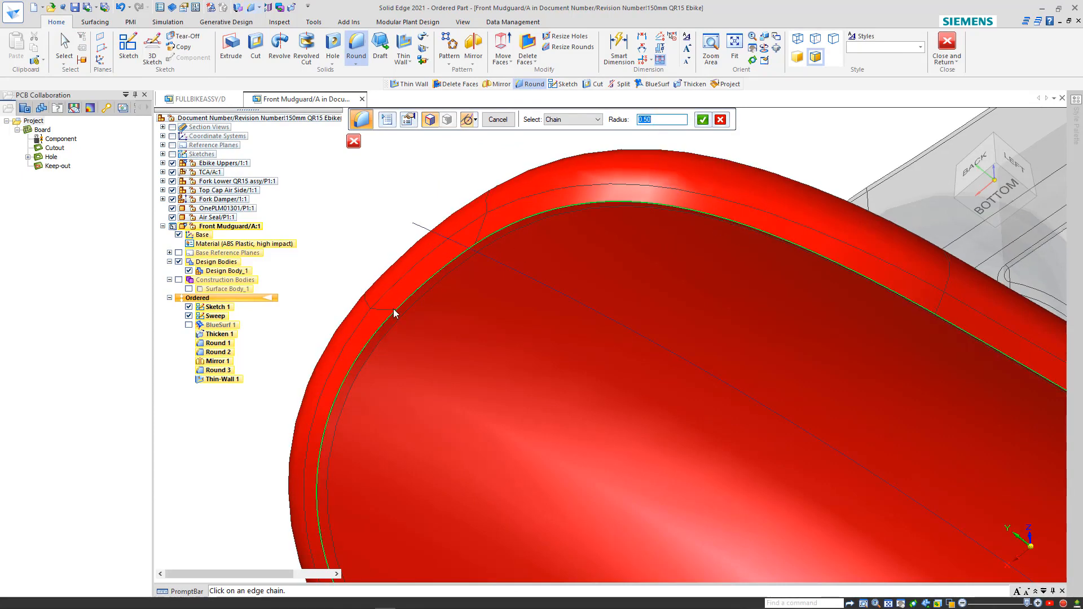
Add the remaining inner rim edges along the other long side and front end to the round, and finish it.
scroll(492, 312, "down", 5)
scroll(507, 387, "up", 5)
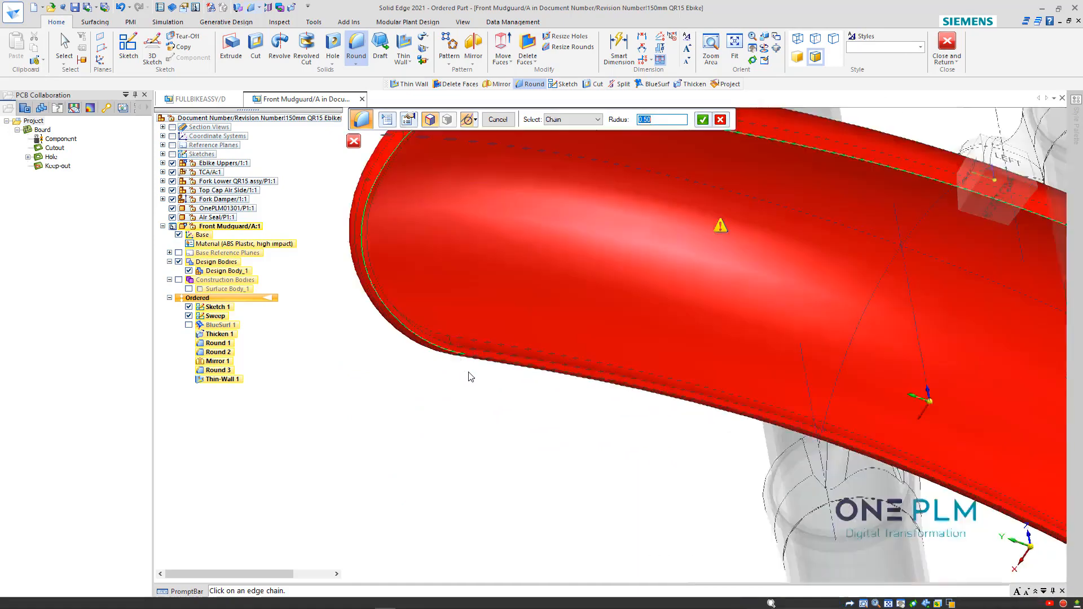
left_click(478, 343)
scroll(542, 406, "down", 5)
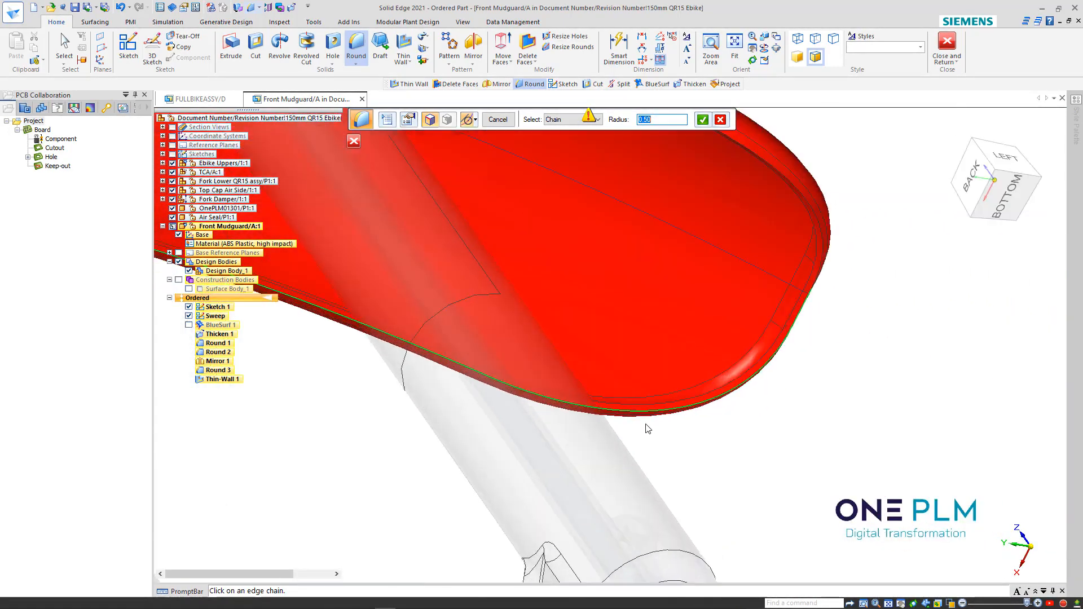
middle_click_drag(749, 354, 794, 340)
left_click(792, 328)
scroll(859, 307, "down", 5)
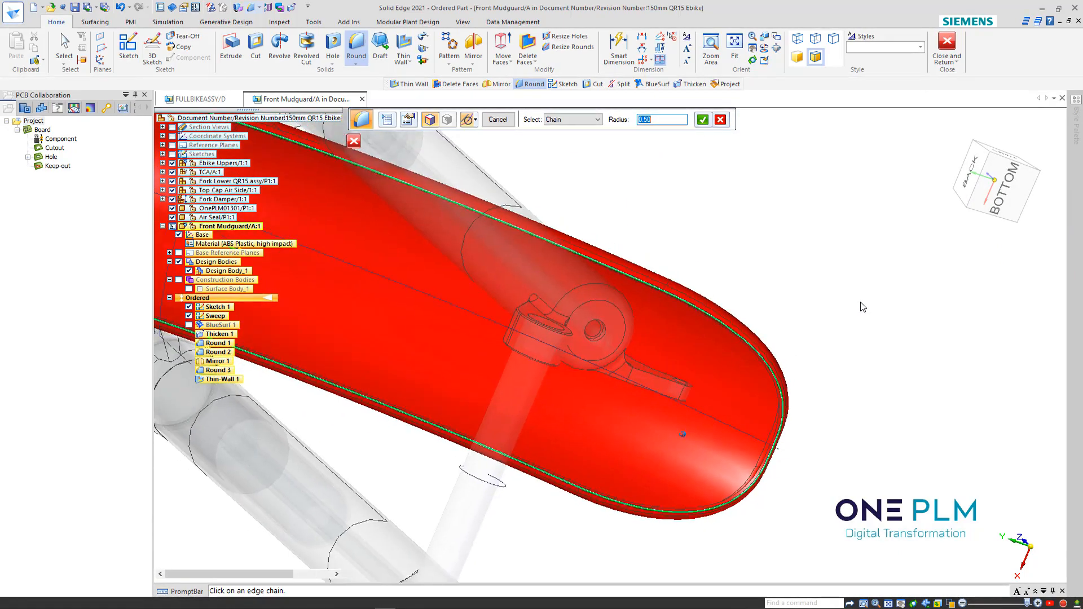
middle_click_drag(561, 197, 424, 437)
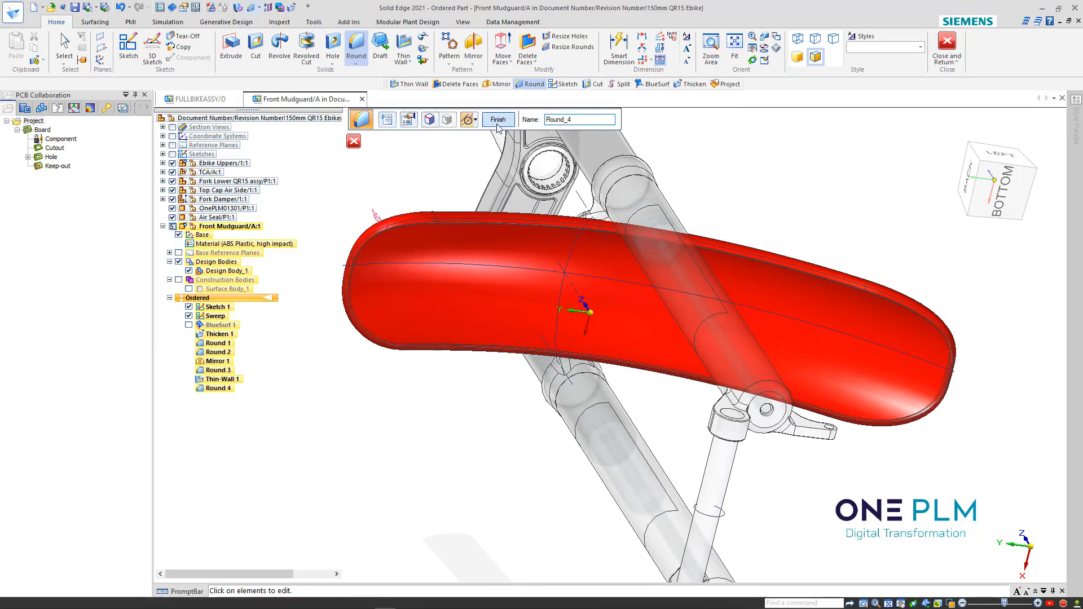
key("ctrl+f")
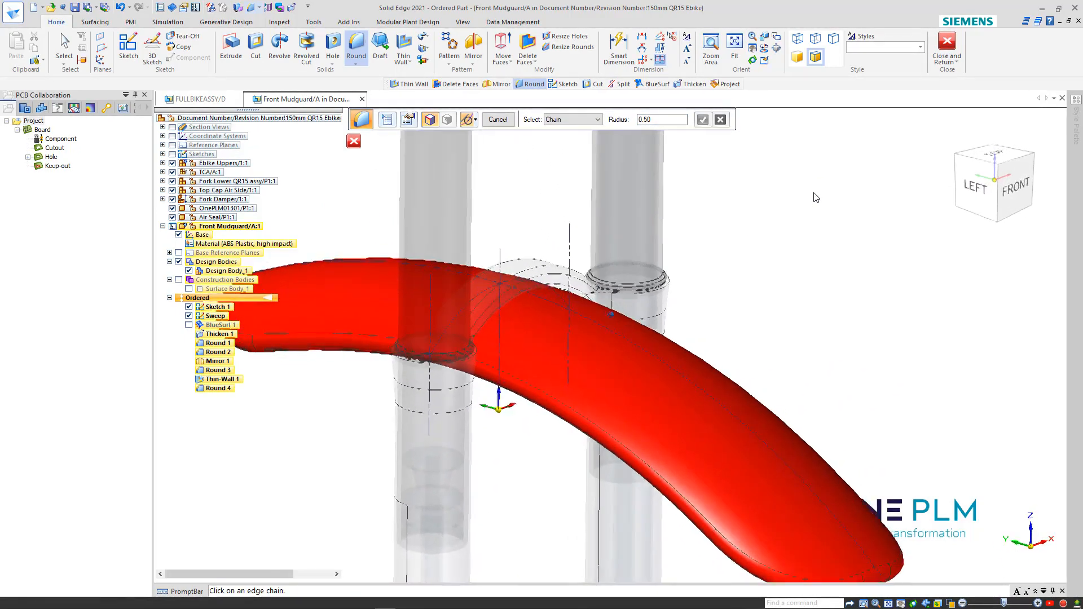